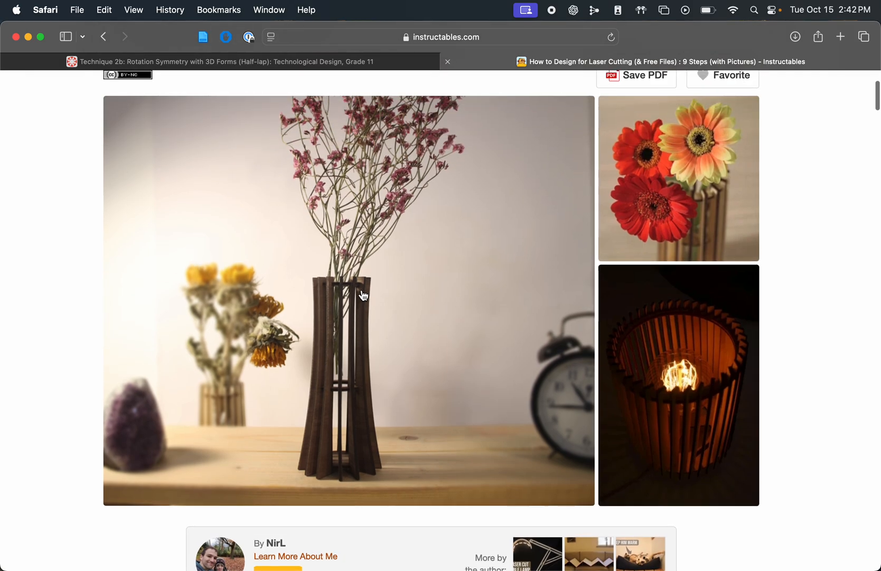
- Read through the Instructables laser-cutting article up to the introduction to cylindrical symmetry, and check the course page that links to it
scroll(363, 295, "down", 5)
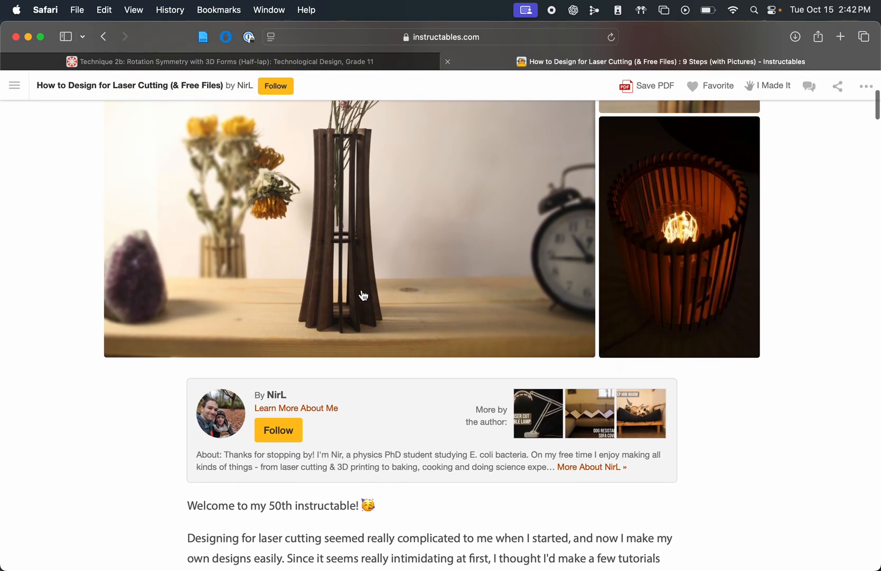
scroll(364, 296, "up", 1)
scroll(363, 296, "down", 1)
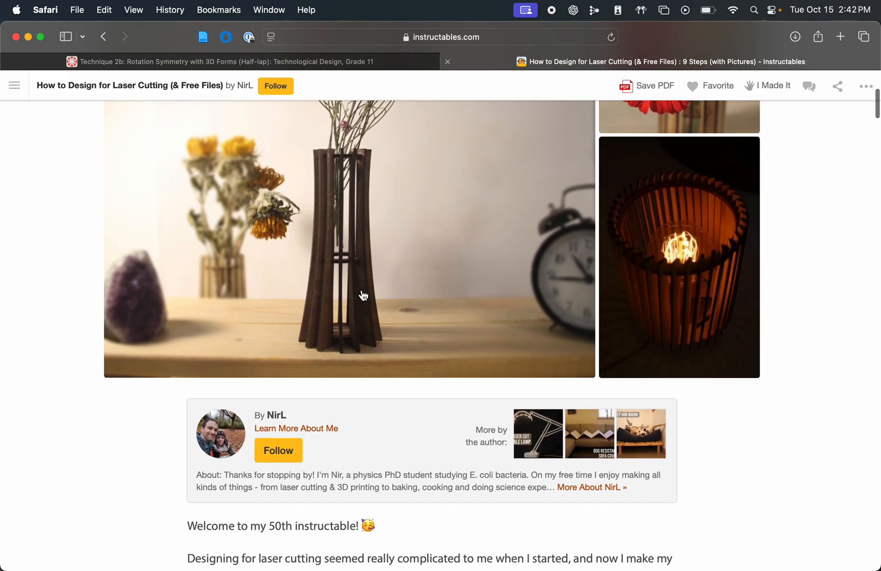
scroll(364, 296, "up", 3)
scroll(363, 295, "down", 15)
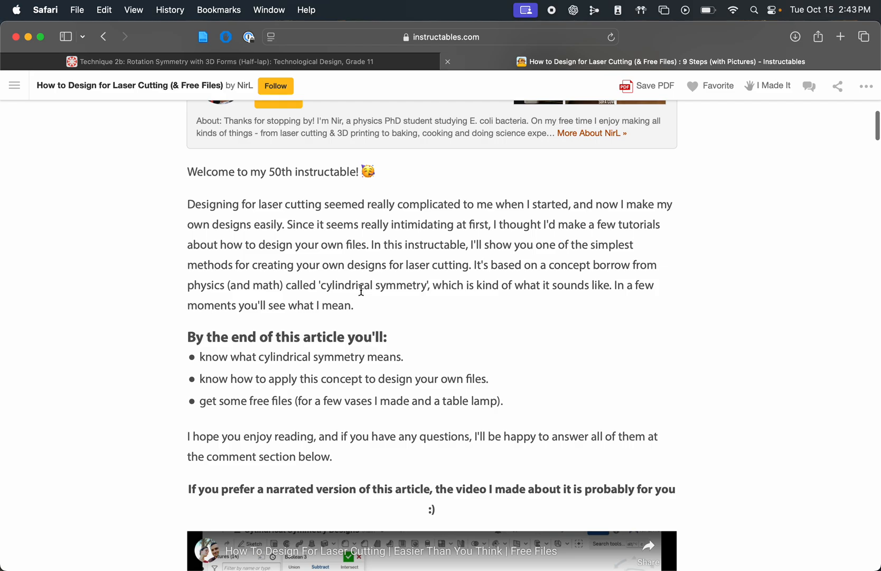
scroll(361, 289, "down", 10)
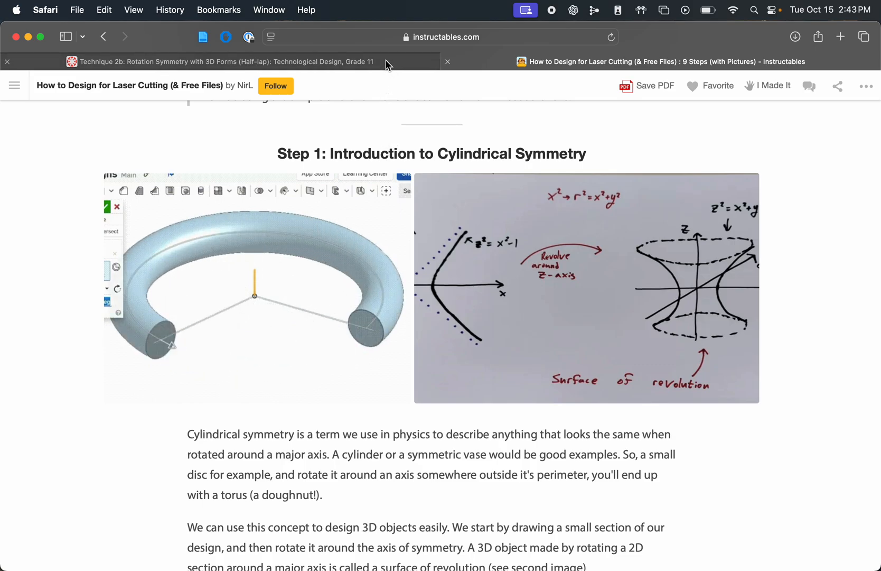
mouse_move(334, 235)
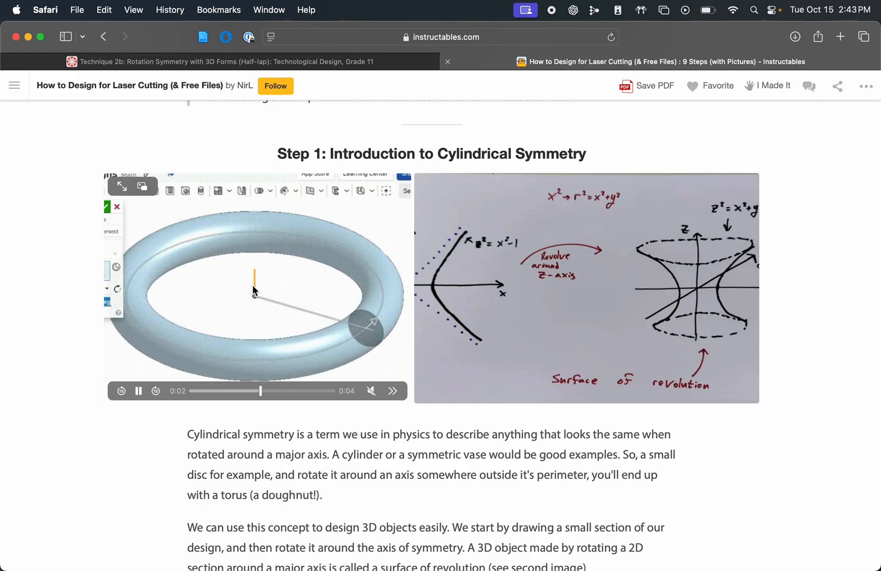
left_click(357, 68)
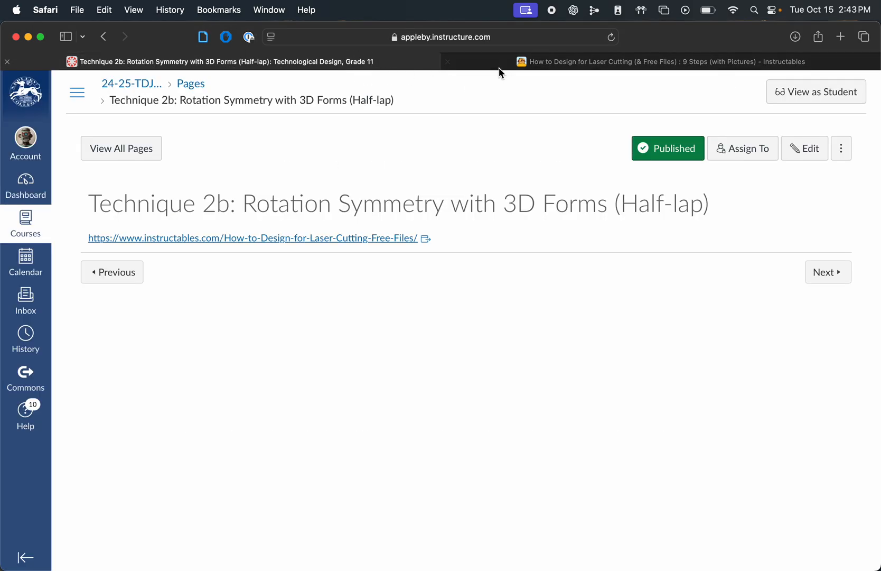
left_click(542, 61)
- Switch to Fusion and examine the rendered rotational symmetry example from the side, from above and from below
key("super+Tab")
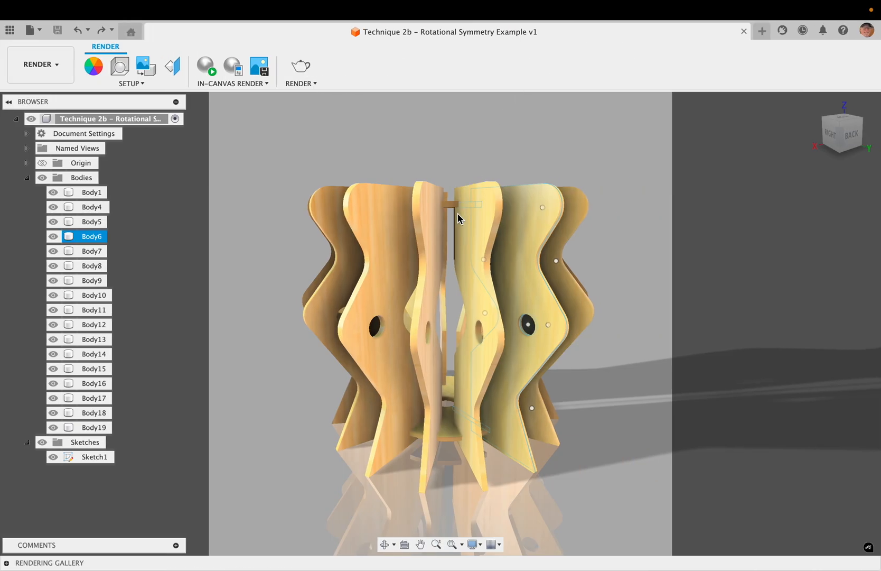
scroll(458, 213, "up", 10, "shift")
scroll(458, 218, "up", 5, "shift")
scroll(458, 218, "down", 10, "shift")
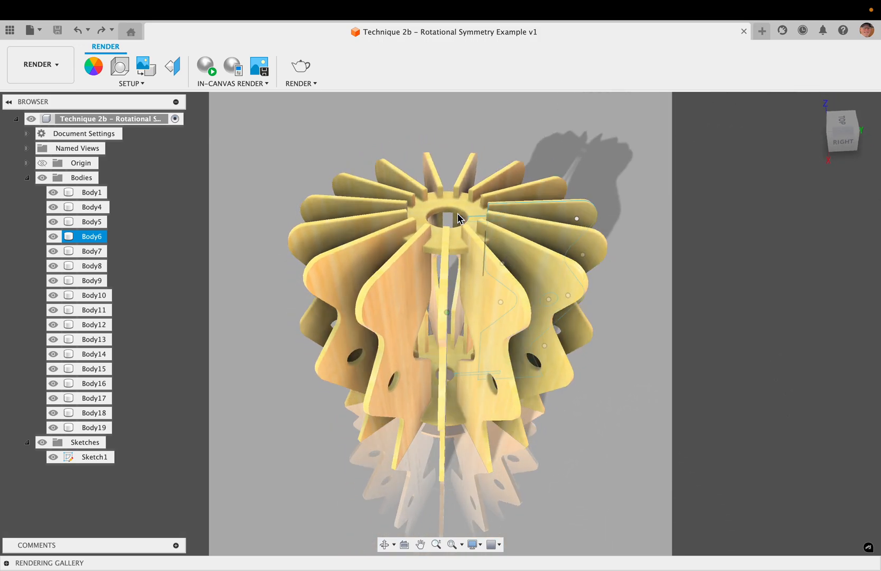
scroll(458, 218, "right", 10, "shift")
scroll(459, 219, "down", 10, "shift")
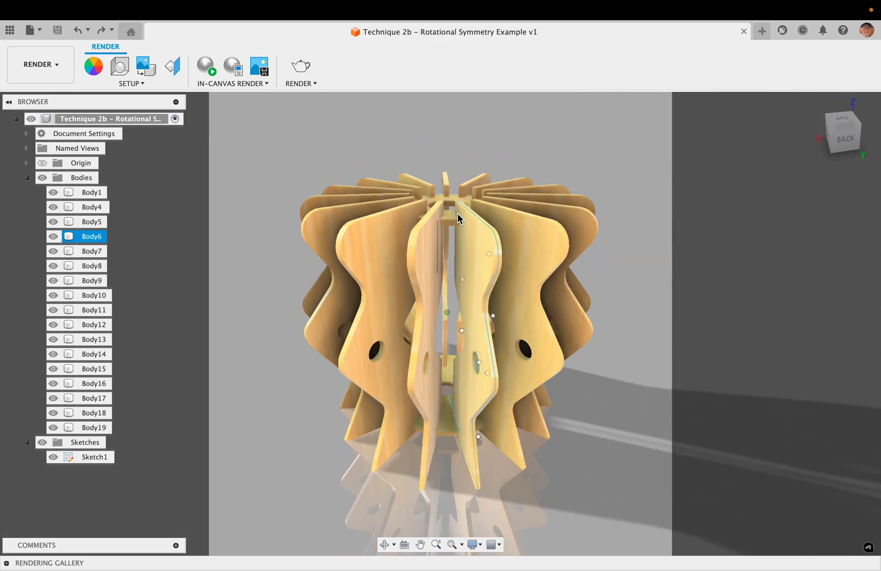
scroll(458, 218, "up", 5, "shift")
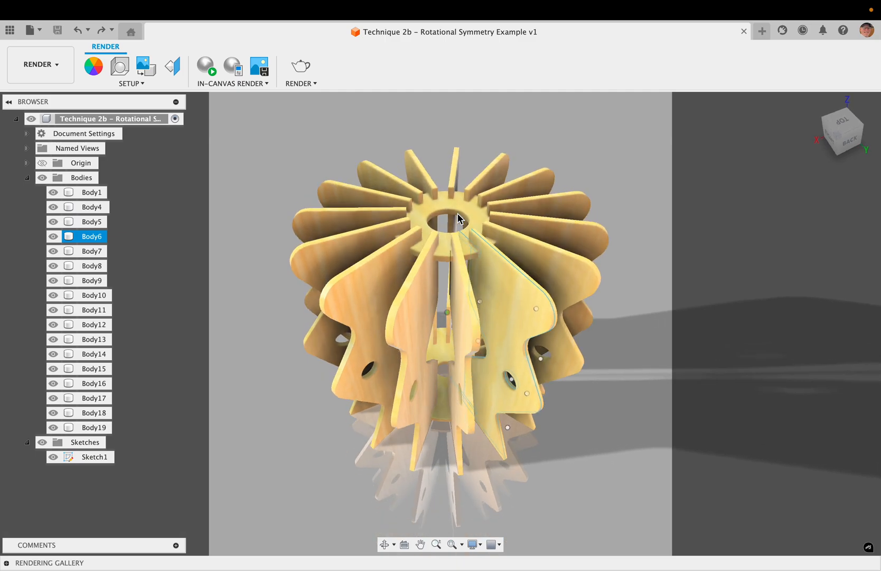
scroll(458, 218, "down", 10, "shift")
scroll(459, 219, "down", 5, "shift")
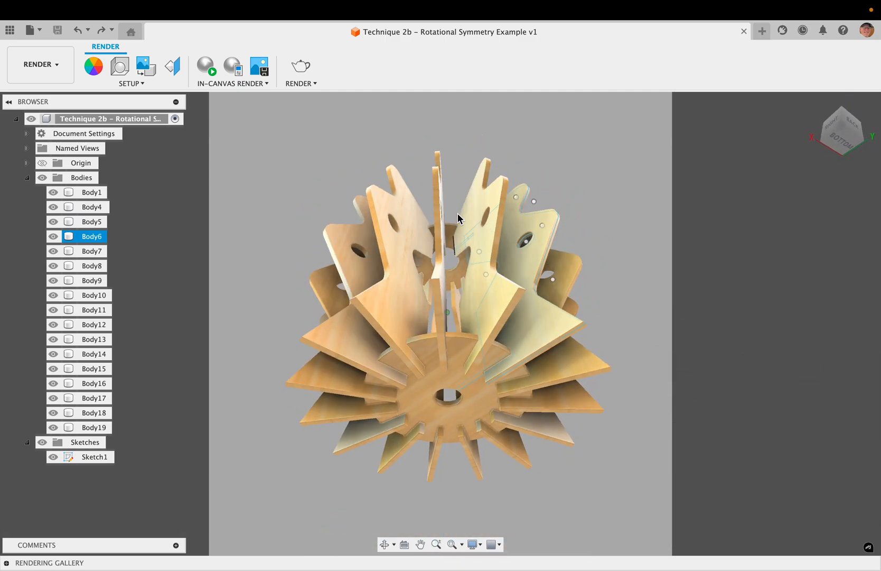
scroll(458, 219, "up", 5, "shift")
scroll(459, 218, "up", 3, "shift")
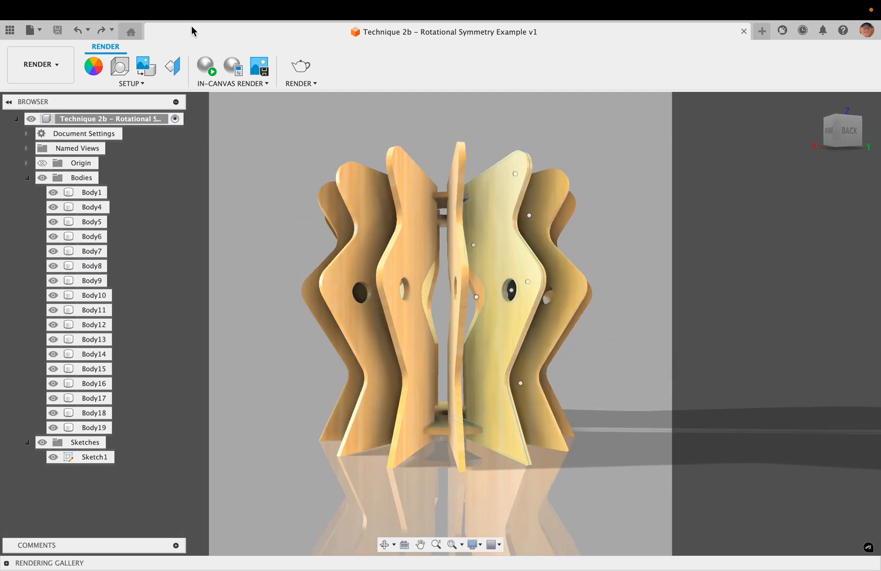
- Switch the example from the Render to the Design workspace and look closely at the upper ring joining the fins
left_click(38, 64)
left_click(32, 83)
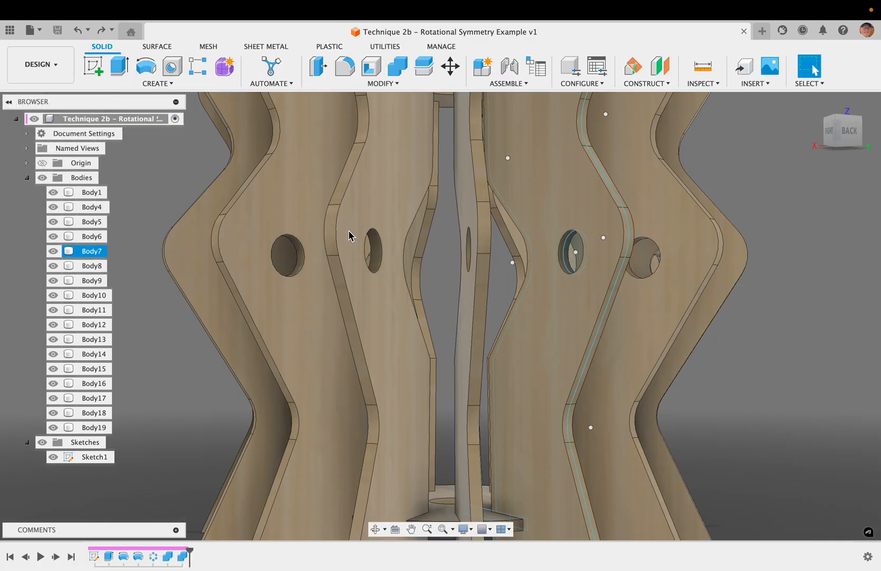
scroll(369, 234, "down", 5)
scroll(369, 234, "up", 5, "shift")
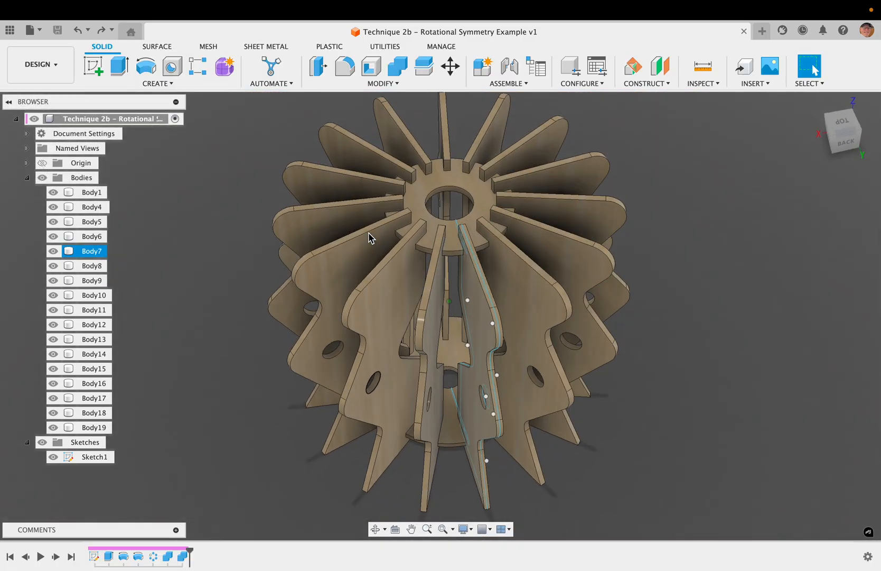
scroll(431, 181, "up", 5)
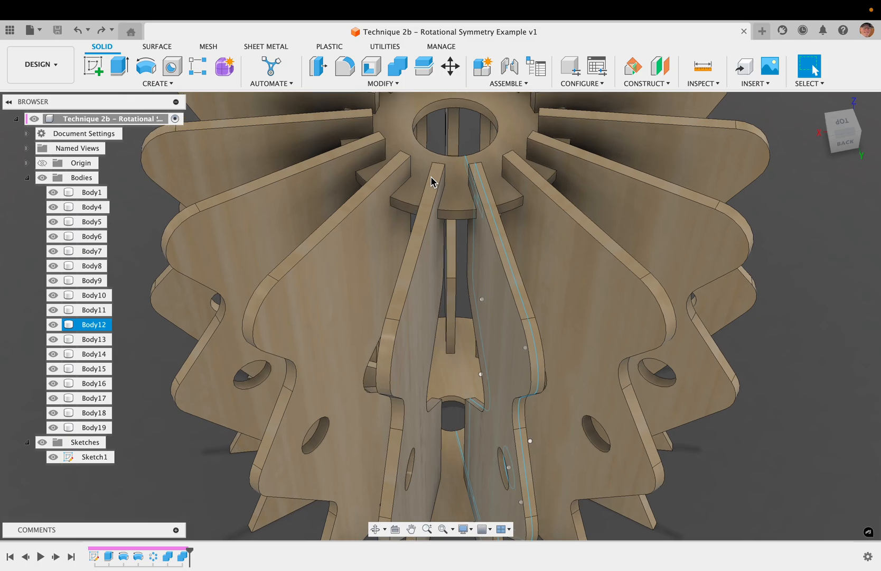
scroll(431, 182, "up", 4)
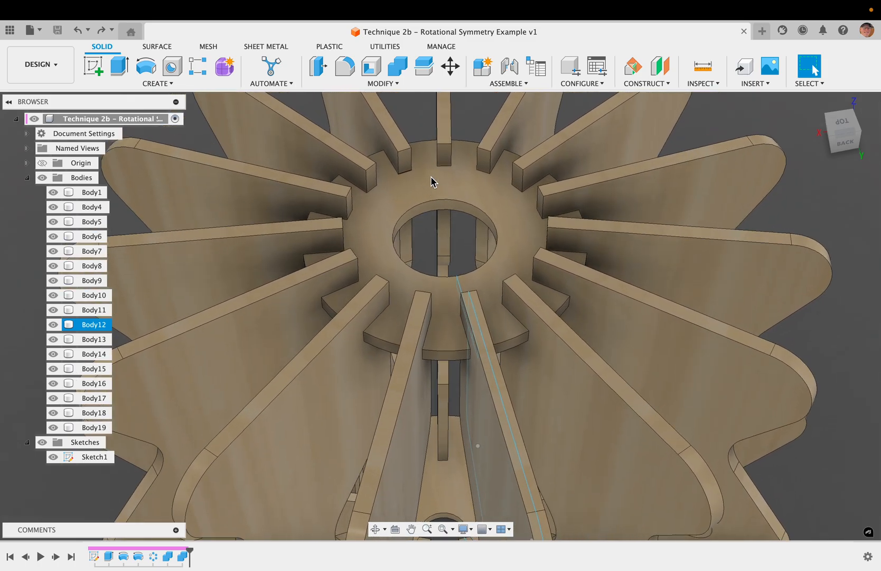
- Hide the upper ring temporarily to examine the half-lap slots in the fins, and undo the hiding
left_click(429, 195)
key("v")
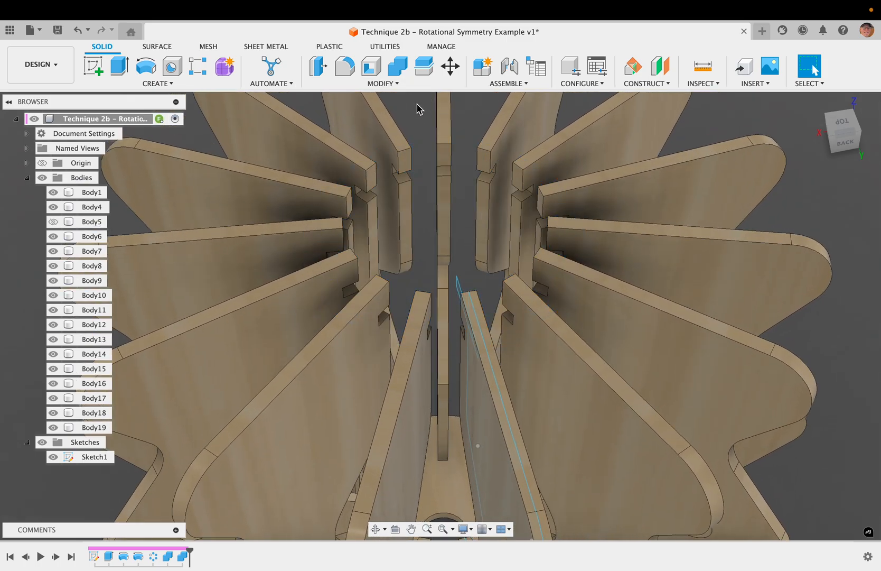
scroll(433, 132, "right", 10, "shift")
scroll(432, 131, "up", 5, "shift")
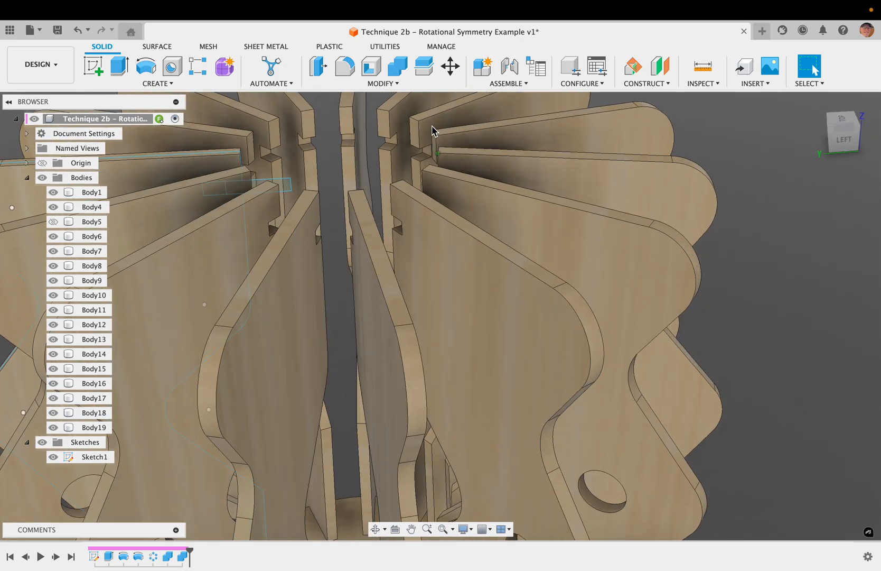
scroll(433, 131, "up", 10, "shift")
key("super+z")
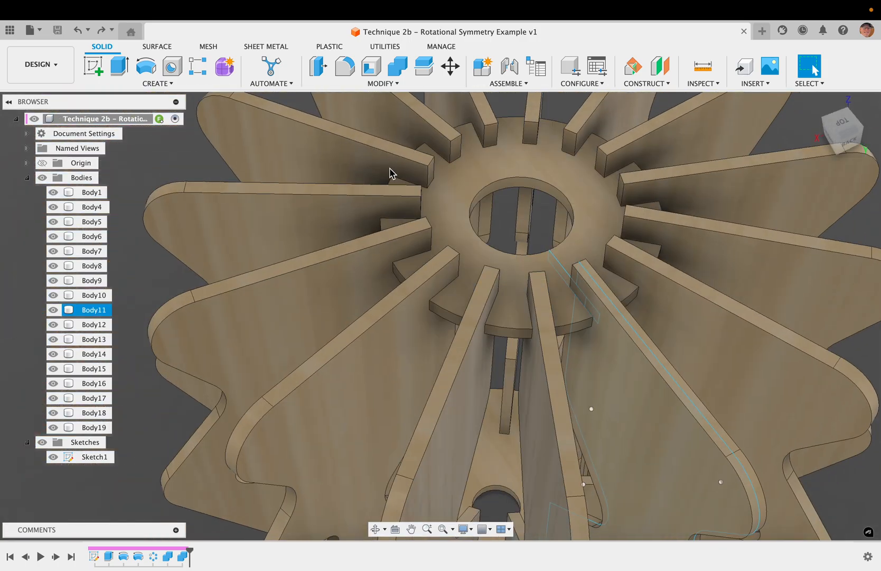
- Hide one fin temporarily to examine the matching slot in the upper ring, and bring the fin back
left_click(345, 202)
key("v")
left_click(178, 196)
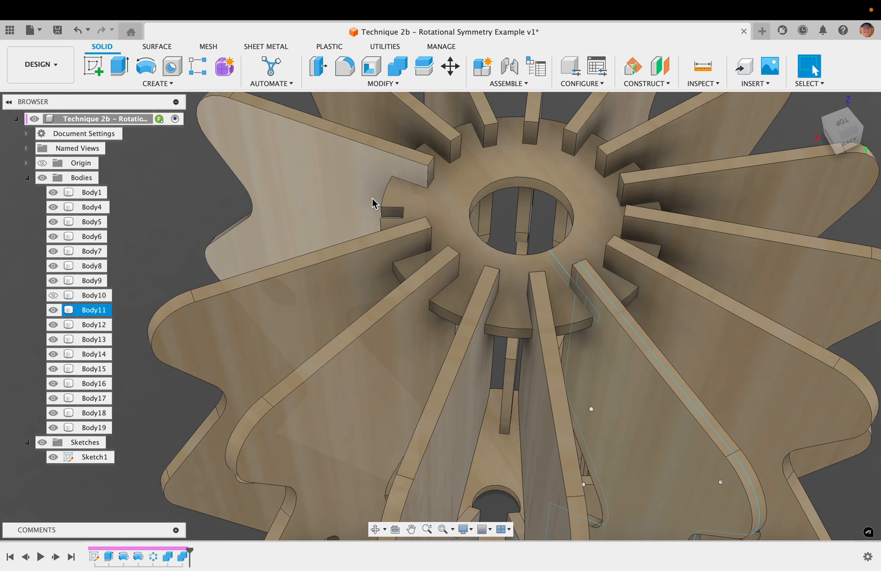
scroll(468, 235, "down", 2)
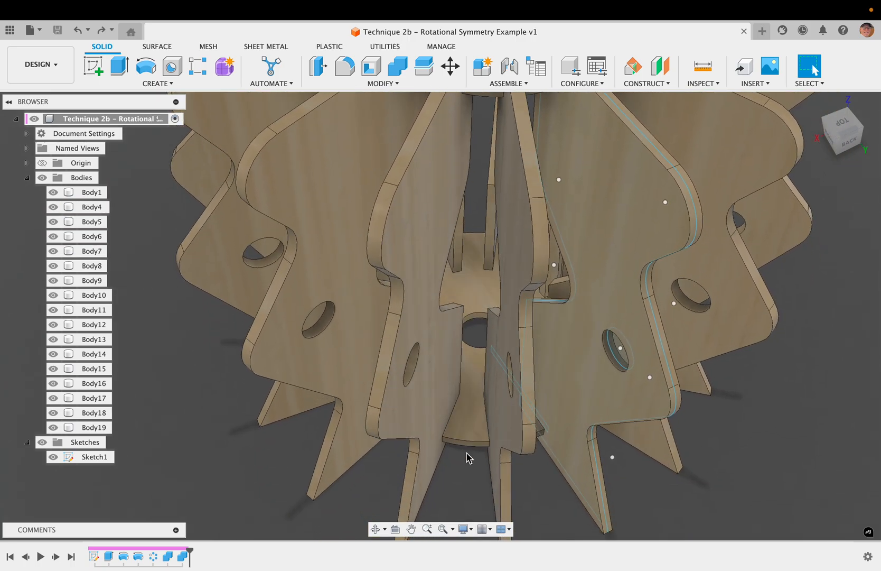
- Hide the lower ring and a neighbouring fin in turn to examine the base joint, restore them, and review the whole form
left_click(467, 433)
key("v")
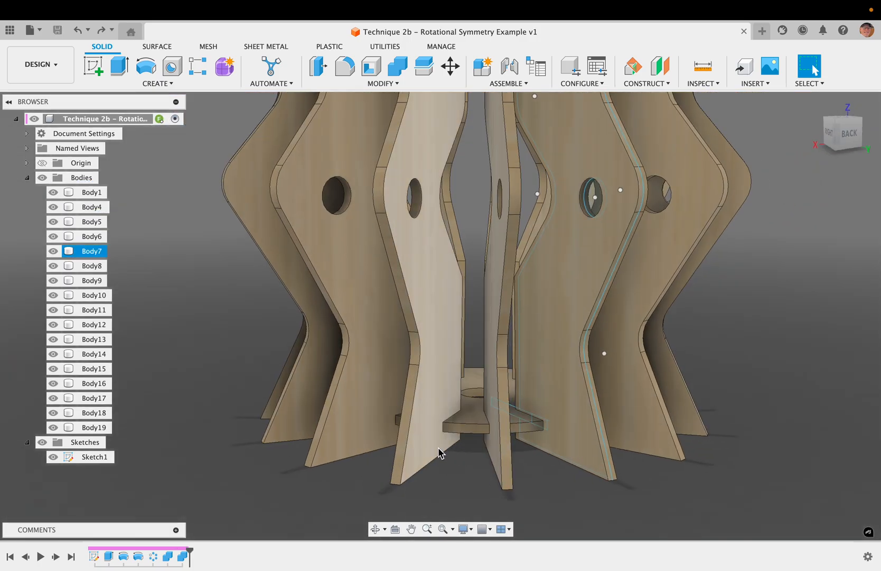
left_click(434, 451)
key("v")
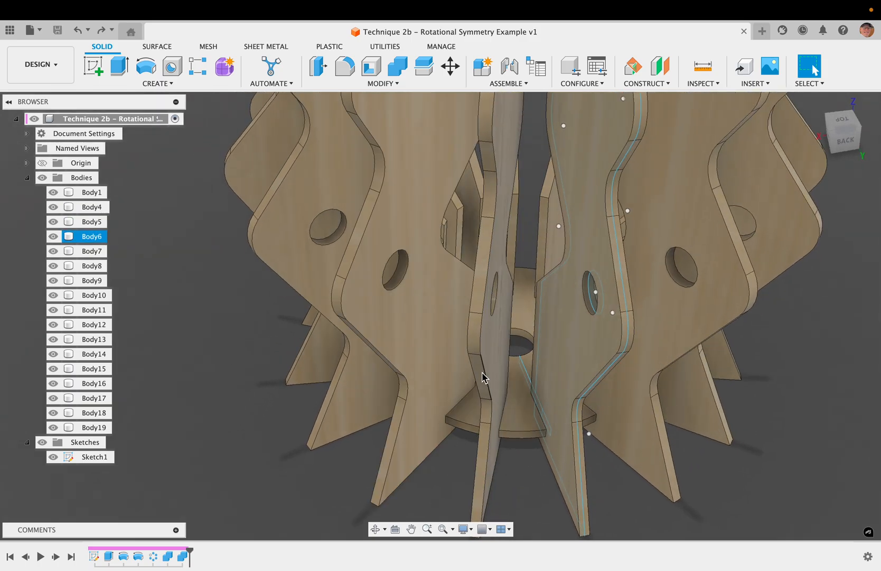
scroll(482, 377, "down", 5)
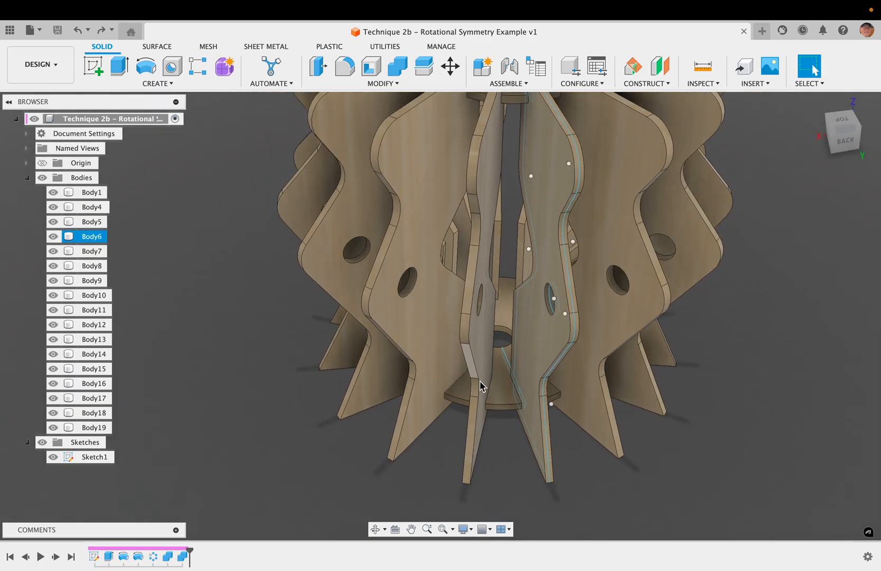
scroll(522, 327, "up", 1)
scroll(522, 329, "up", 3)
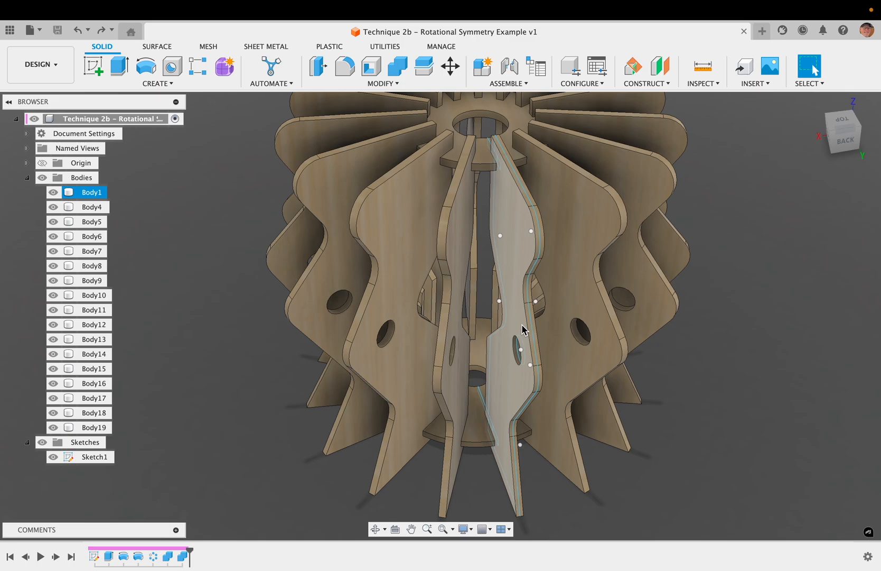
scroll(522, 329, "up", 2)
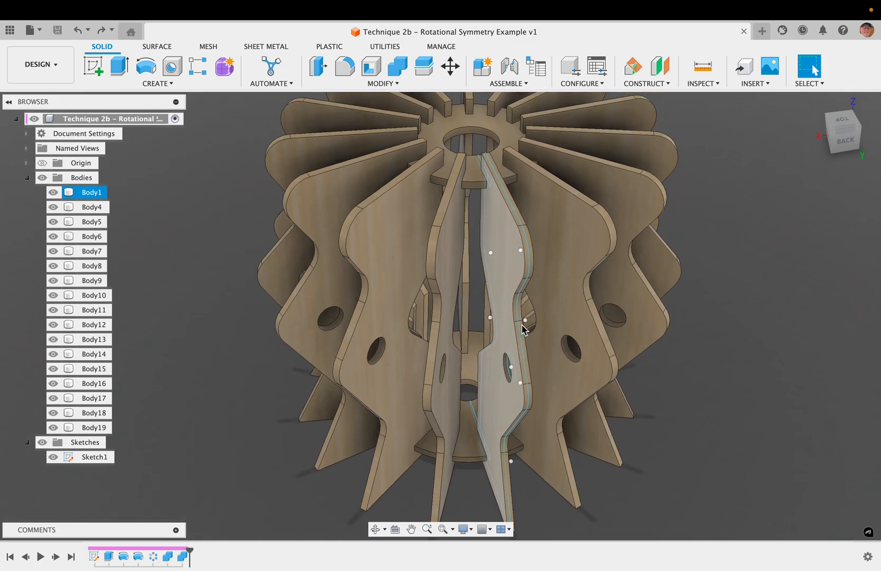
- Create a new blank design and open its parameters with the Change Parameters command
left_click(761, 31)
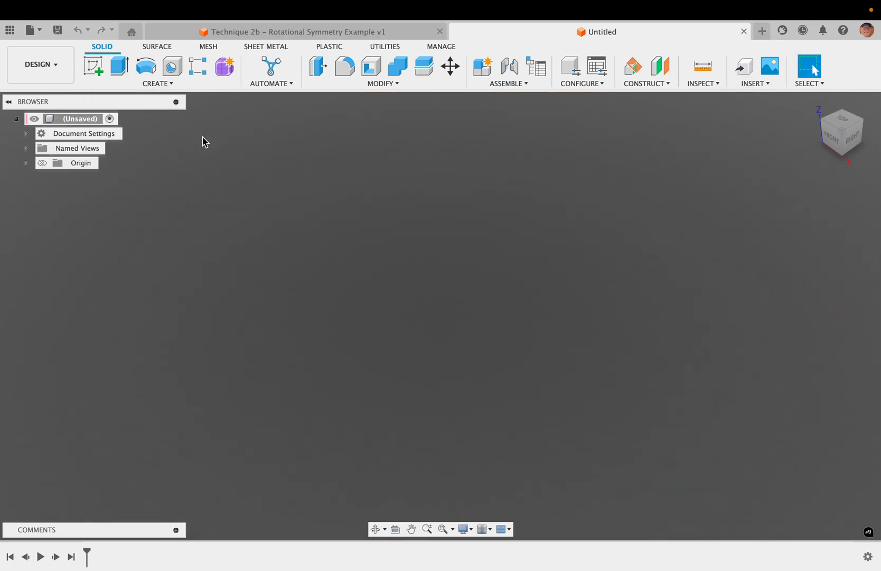
type("s")
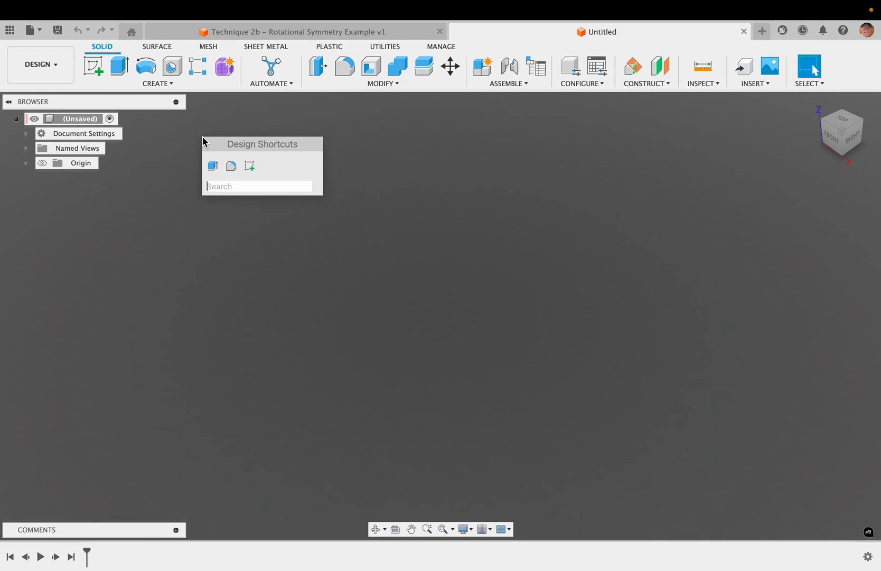
type("change")
key("Down")
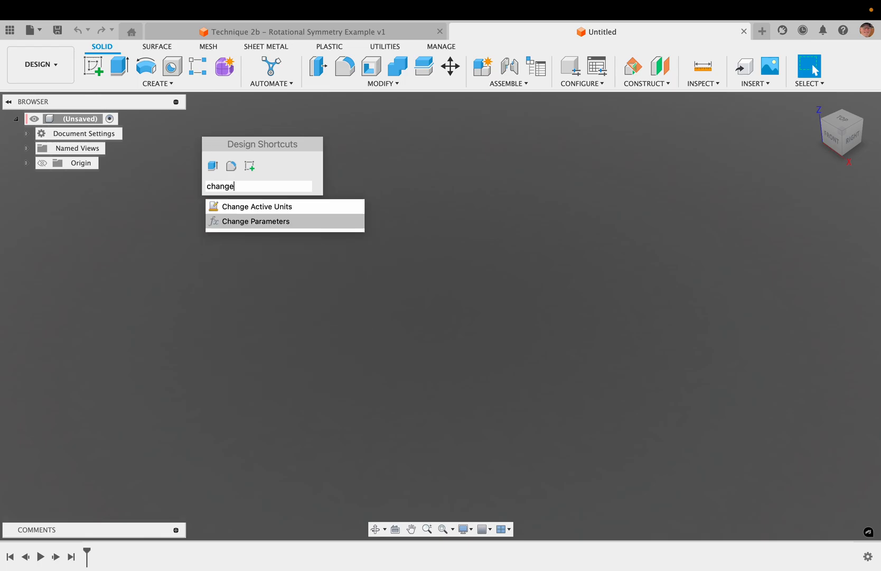
key("Return")
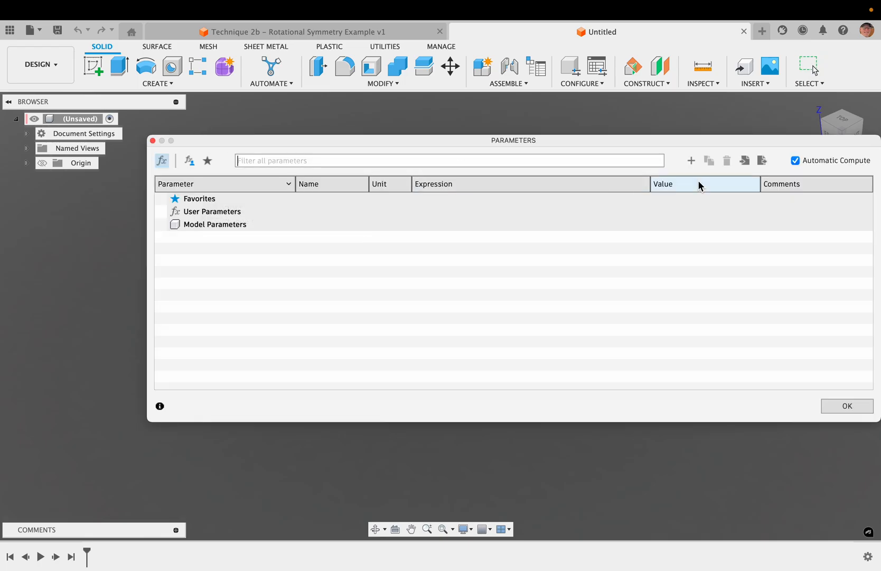
- Add a user parameter named material_thickness in mm with the expression 3
left_click(691, 161)
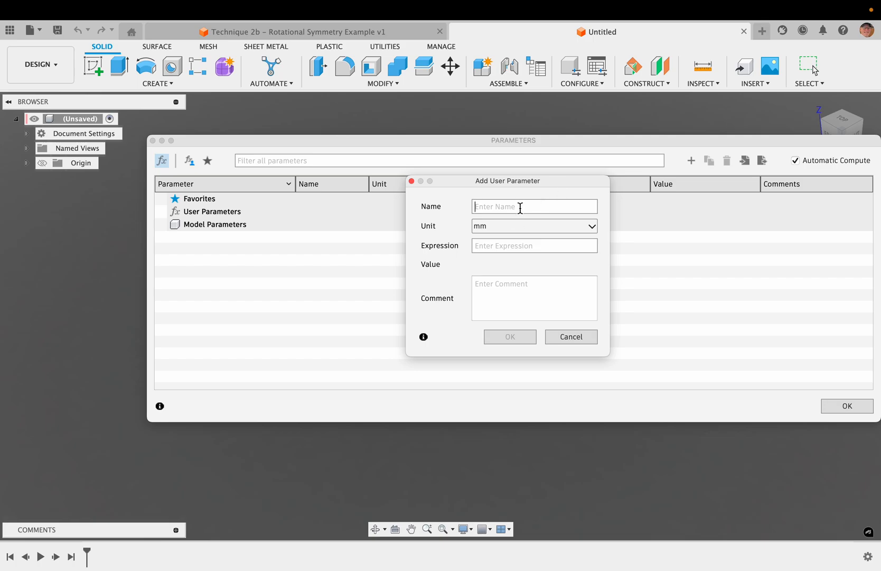
type("material_thickness")
left_click(534, 246)
type("2.8")
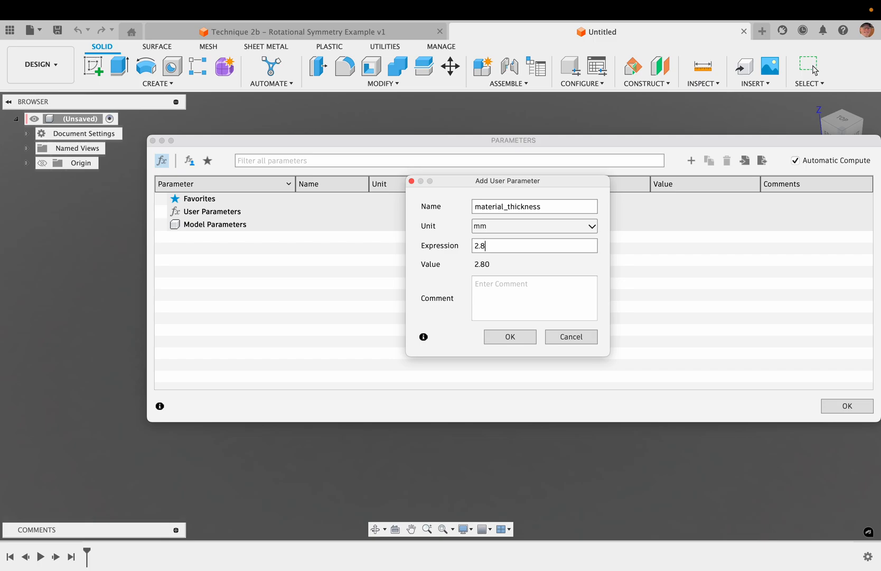
key("BackSpace")
key("BackSpace")
type("3")
left_click(548, 291)
left_click(506, 337)
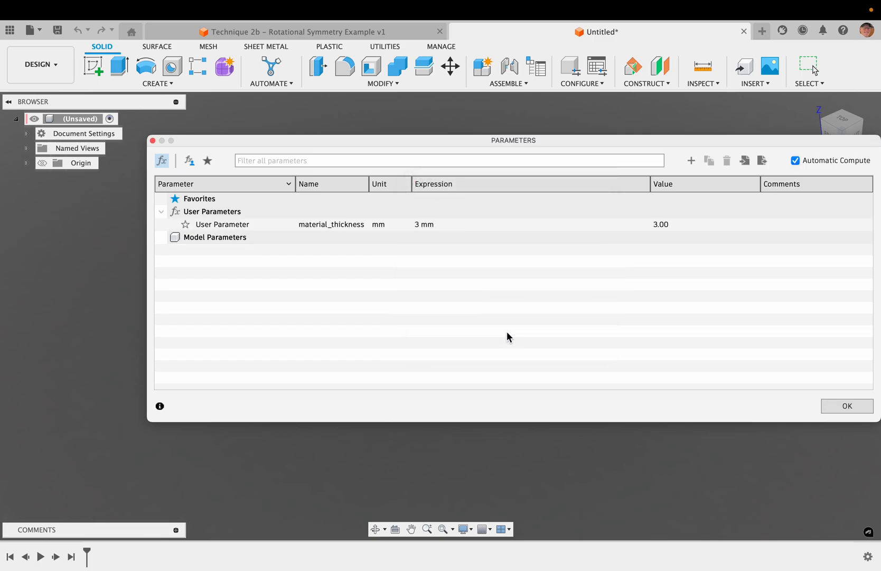
- Add a unitless user parameter named count with the expression 15, and close the parameters
left_click(691, 162)
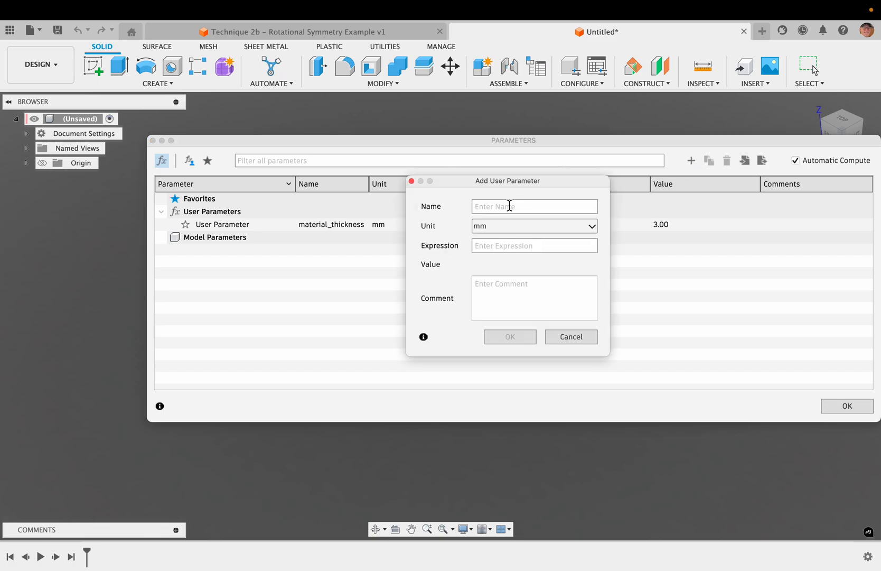
left_click(510, 226)
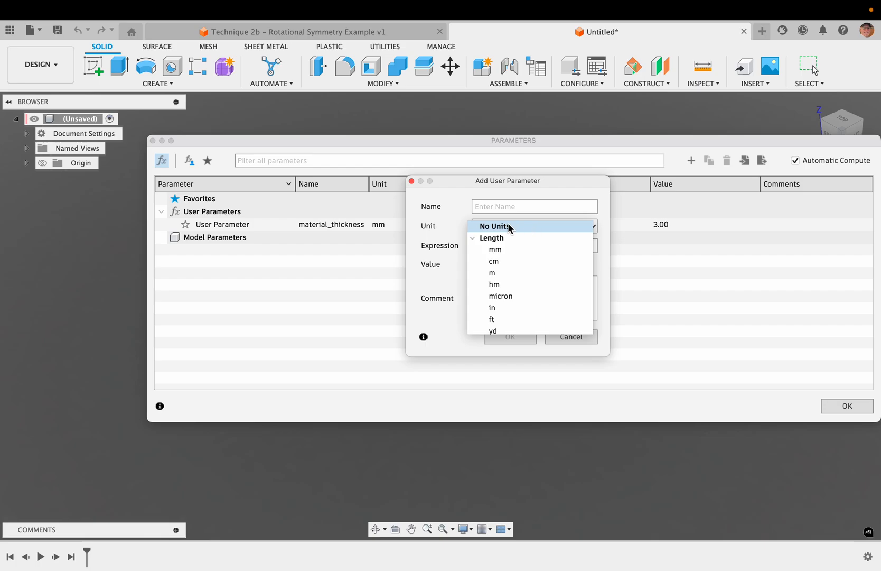
left_click(488, 226)
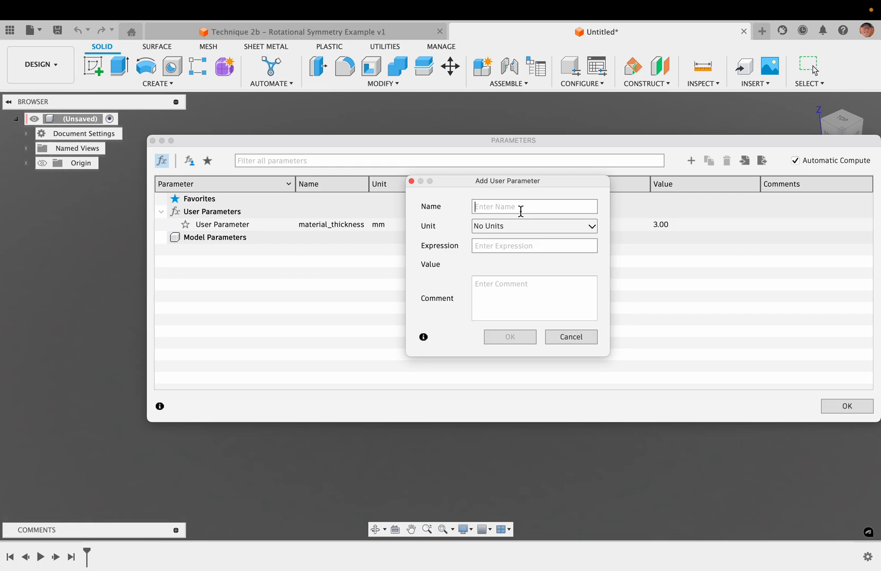
type("c")
type("15")
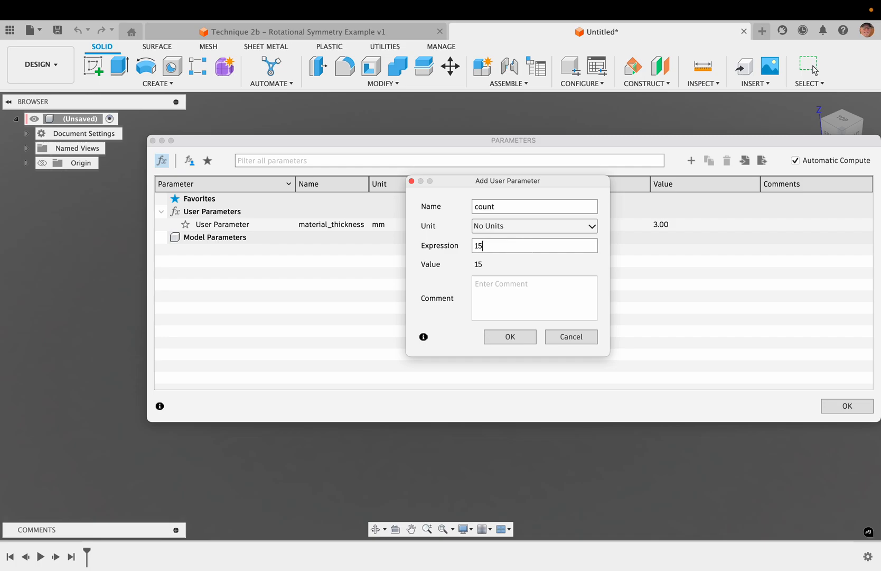
left_click(510, 336)
left_click(840, 406)
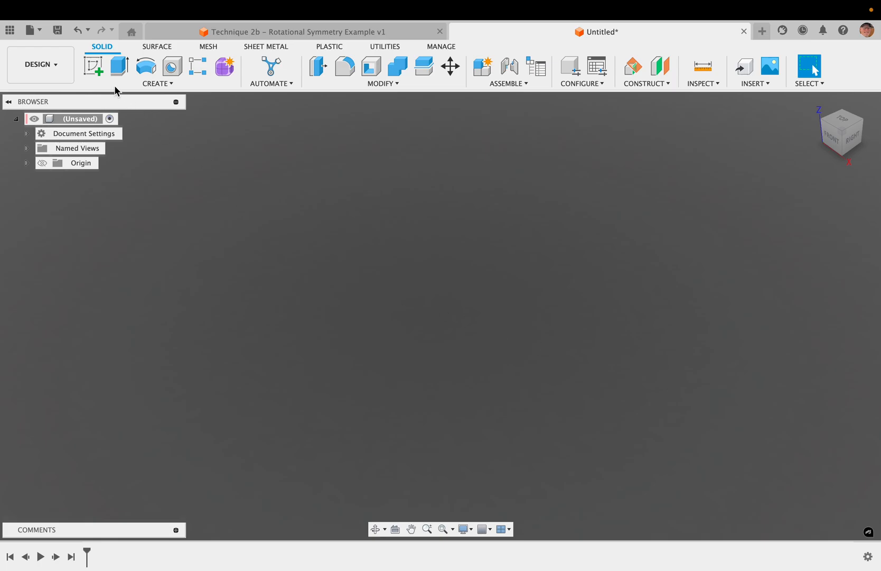
- Start a new sketch on the vertical origin plane that faces the Right view
left_click(94, 66)
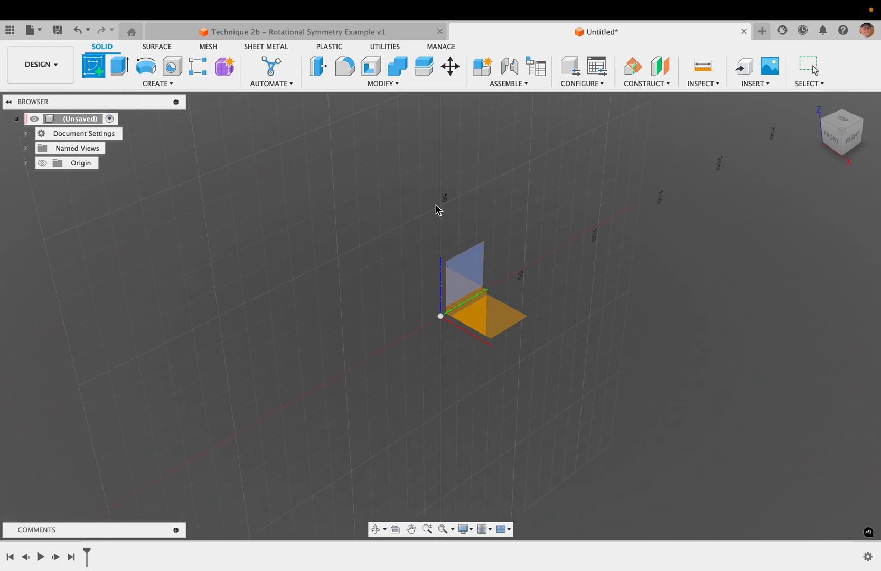
left_click(478, 257)
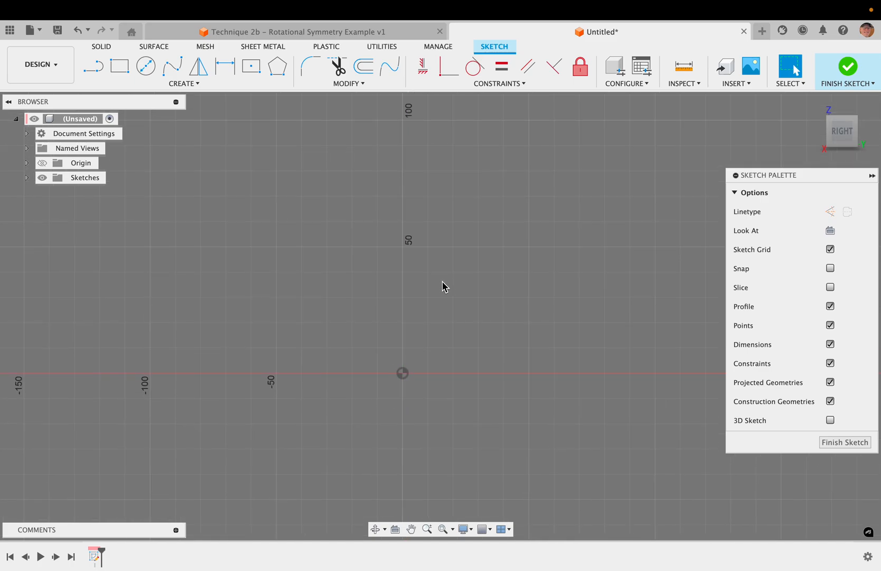
- Switch to Safari and look through the Introduction to Cylindrical Symmetry step of the laser-cutting article
key("super+Tab")
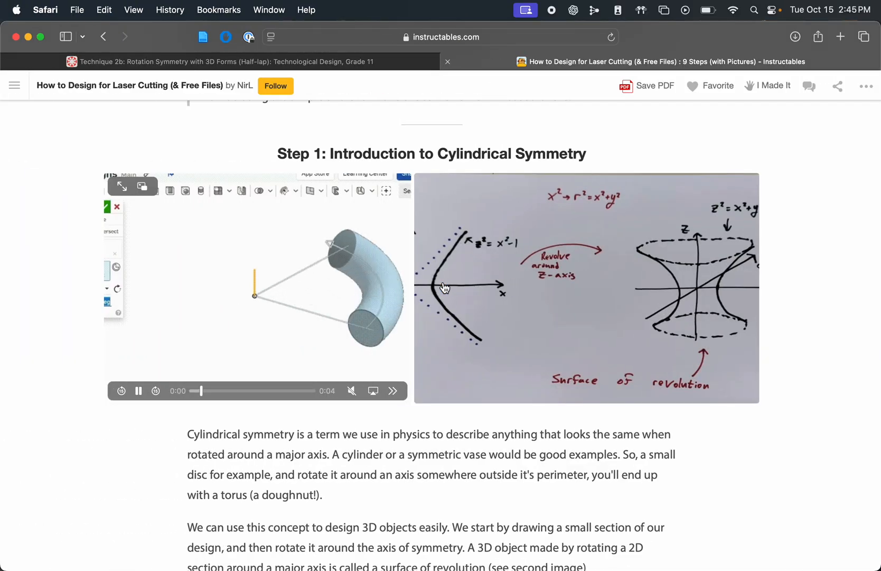
scroll(442, 220, "down", 10)
scroll(507, 240, "up", 2)
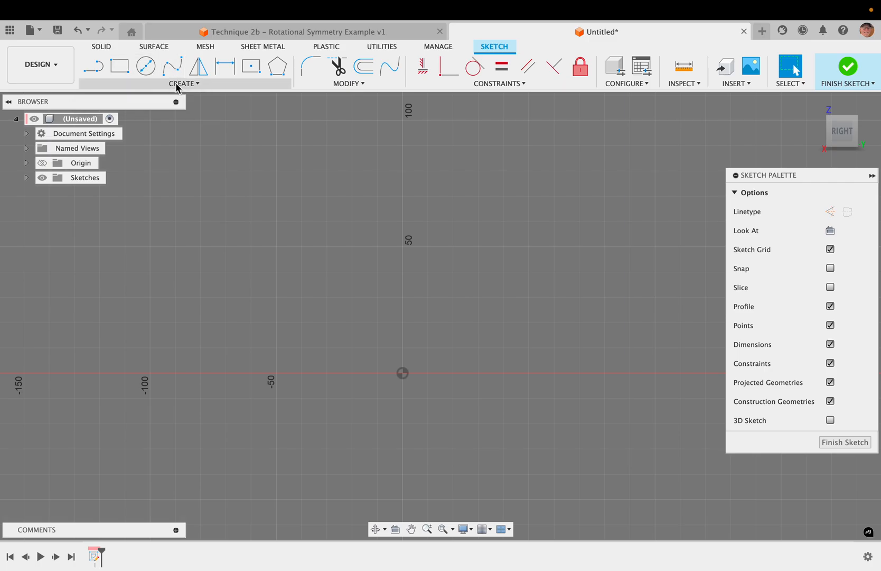
- Back in Fusion, draw a 50 mm horizontal line along the red axis, starting a short distance to the right of the origin
left_click(96, 68)
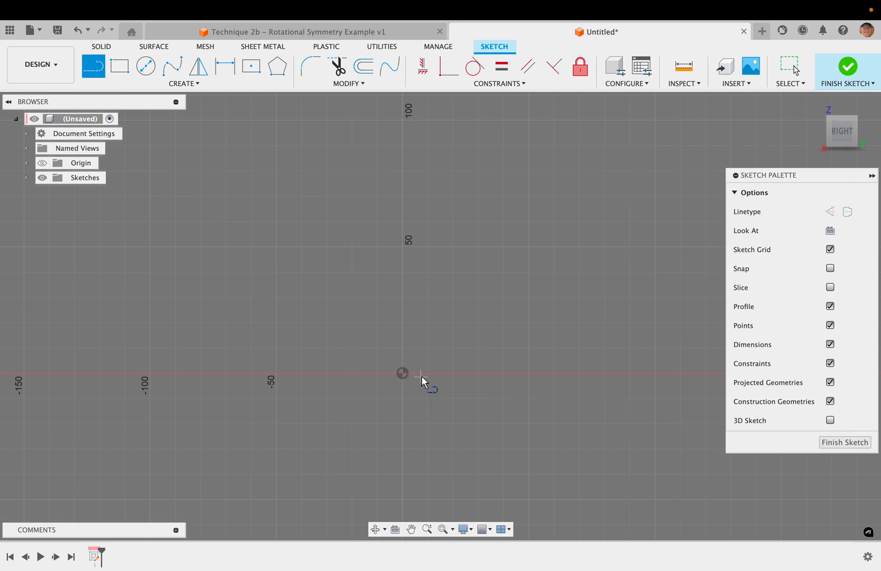
left_click(449, 373)
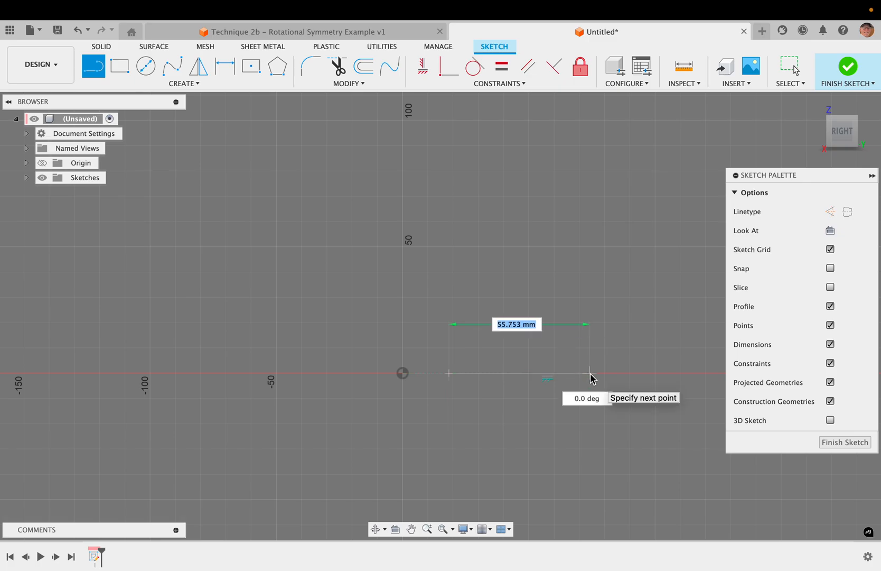
type("50mm")
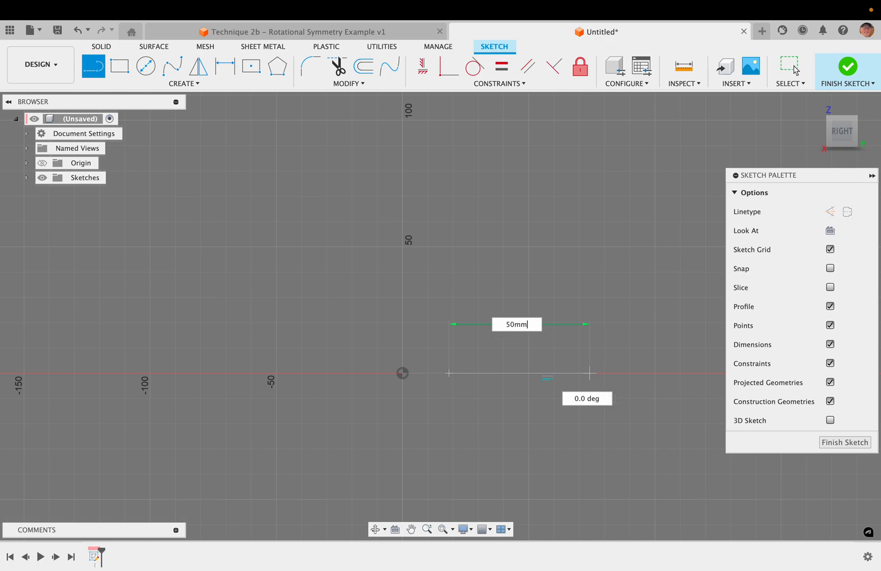
key("Tab")
key("Return")
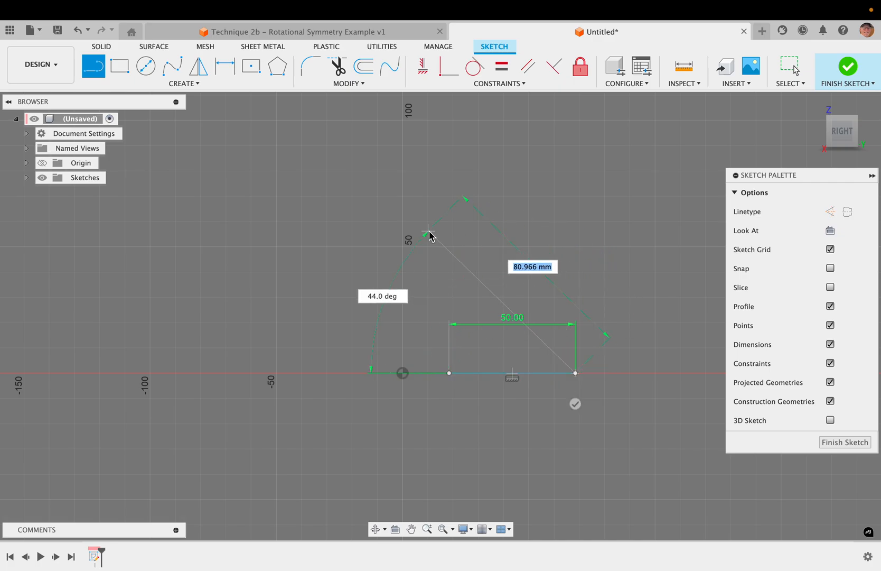
key("Escape")
- Dimension the horizontal distance from the origin to the near end of the base line as 15 mm
key("d")
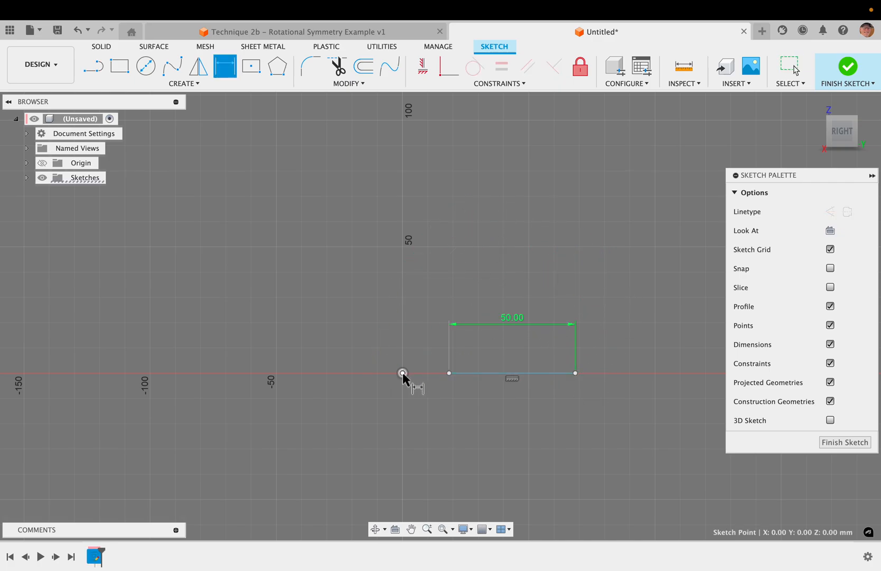
left_click(449, 374)
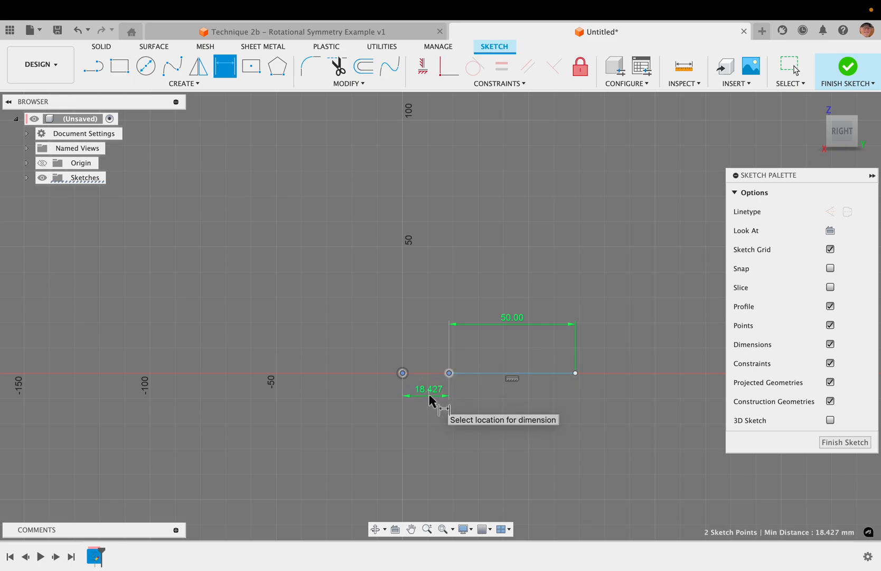
left_click(426, 401)
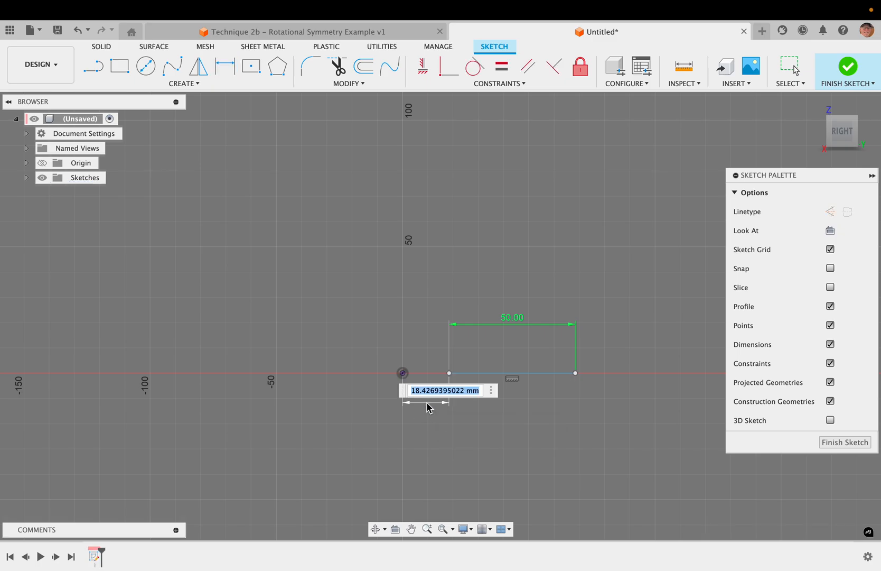
type("15mm")
key("Return")
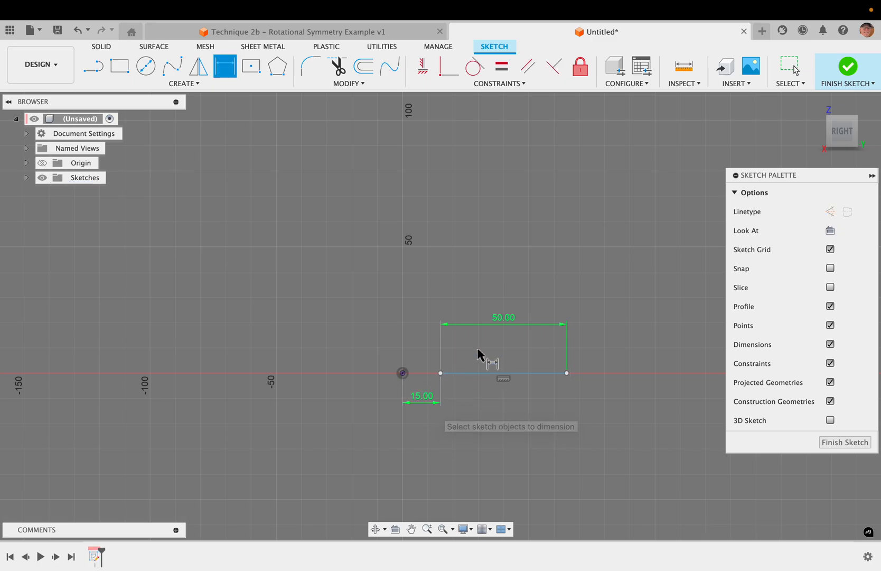
key("Escape")
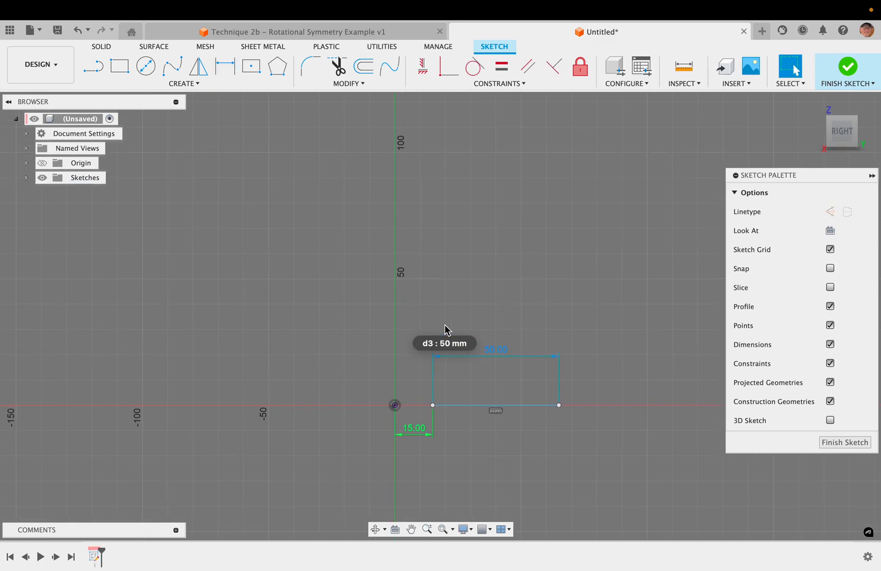
- Draw a vertical line about 79 mm long straight up from the origin
key("l")
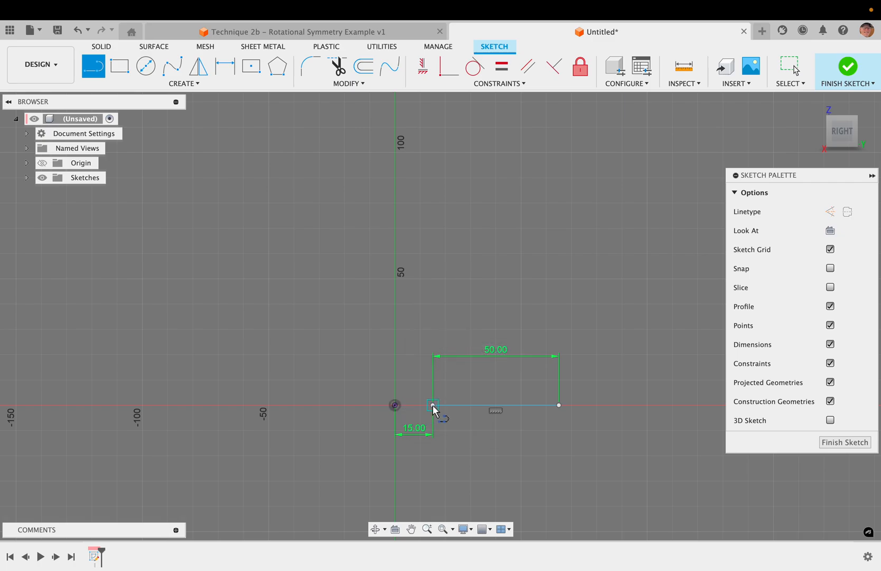
left_click(395, 405)
left_click(395, 205)
key("Escape")
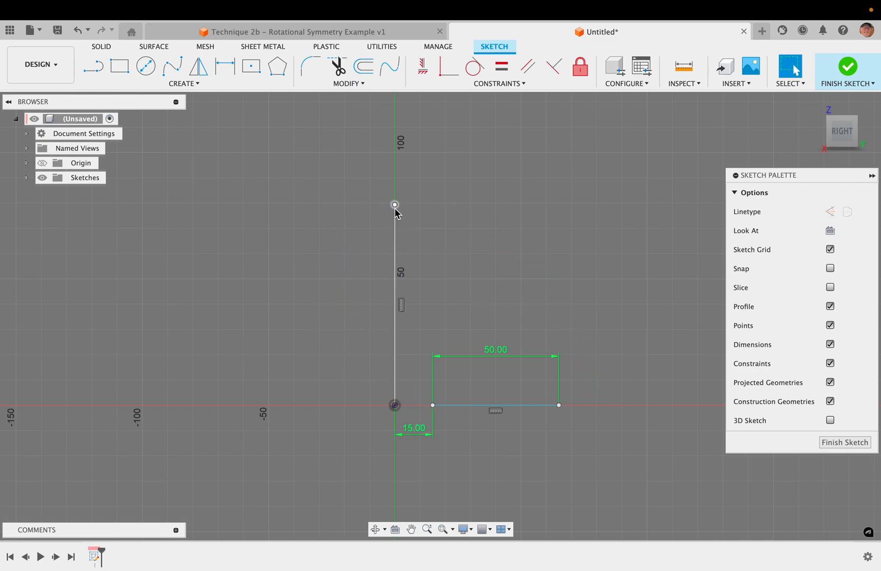
- Convert the vertical line above the origin to construction geometry
left_click(398, 251)
left_click(463, 265)
left_click(394, 257)
key("x")
left_click(447, 247)
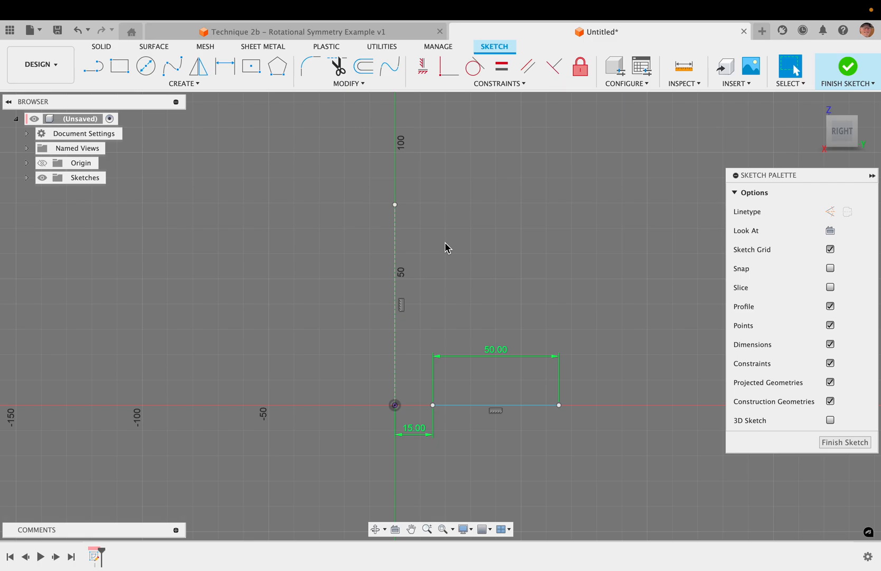
left_click(394, 249)
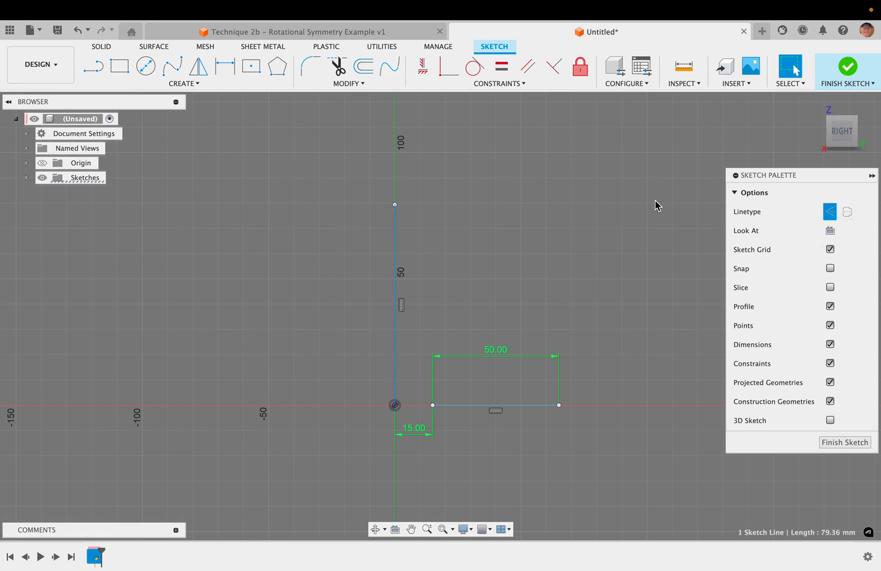
left_click(564, 212)
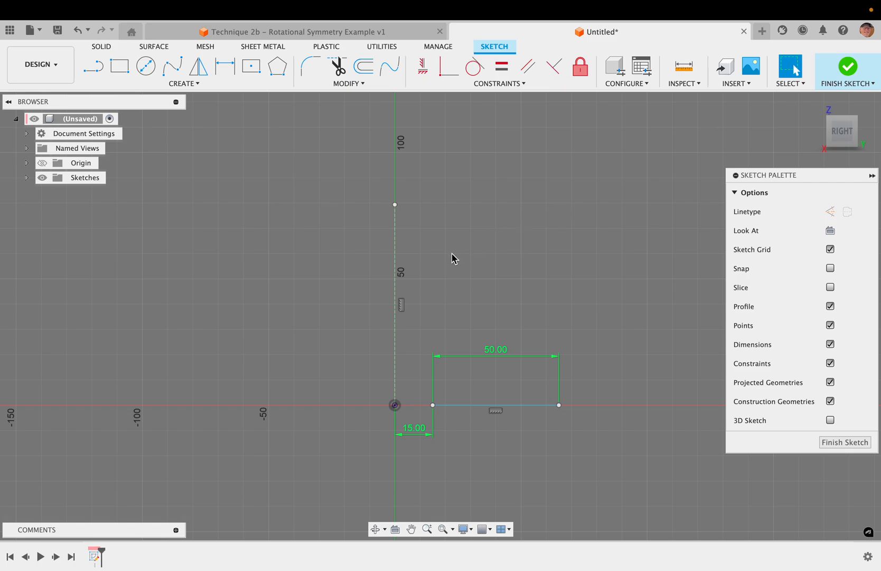
- Dimension the vertical construction line's length as 150 mm
key("d")
left_click(396, 291)
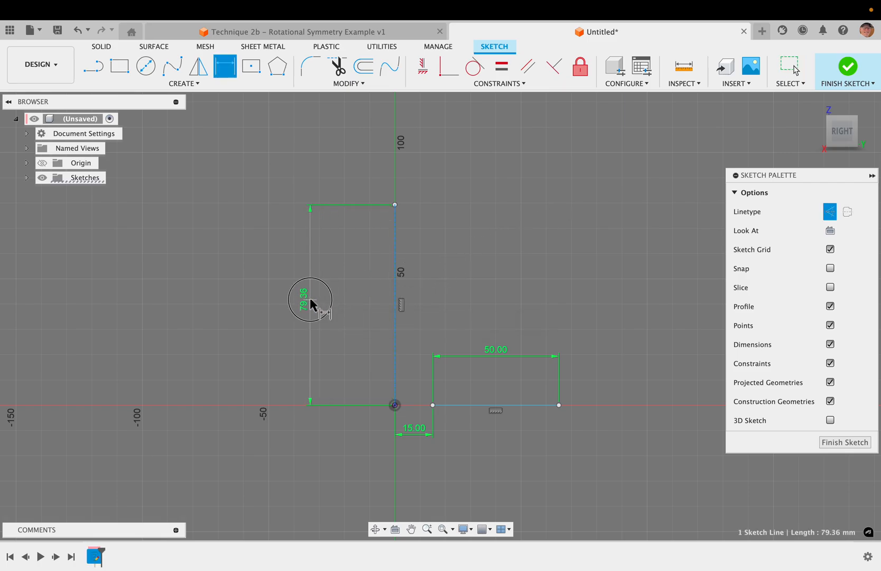
left_click(311, 304)
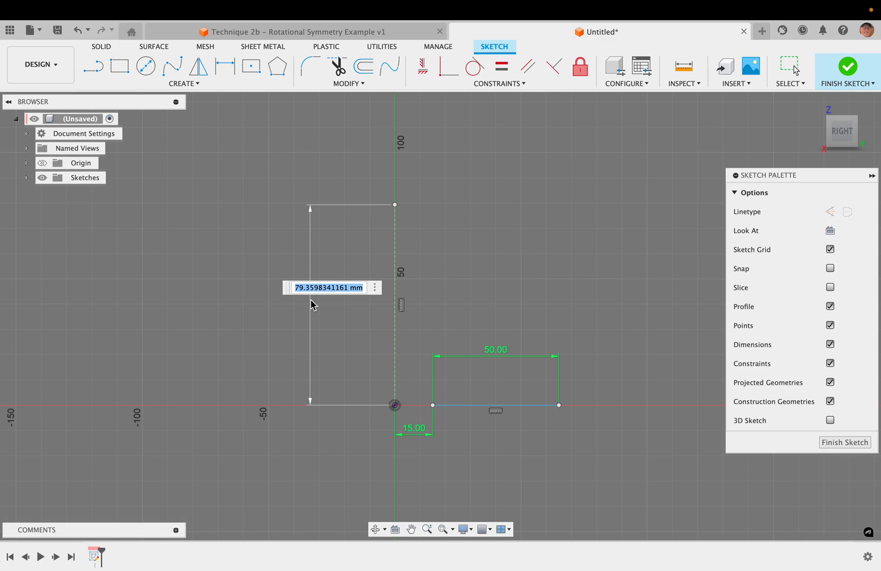
type("150m")
key("Return")
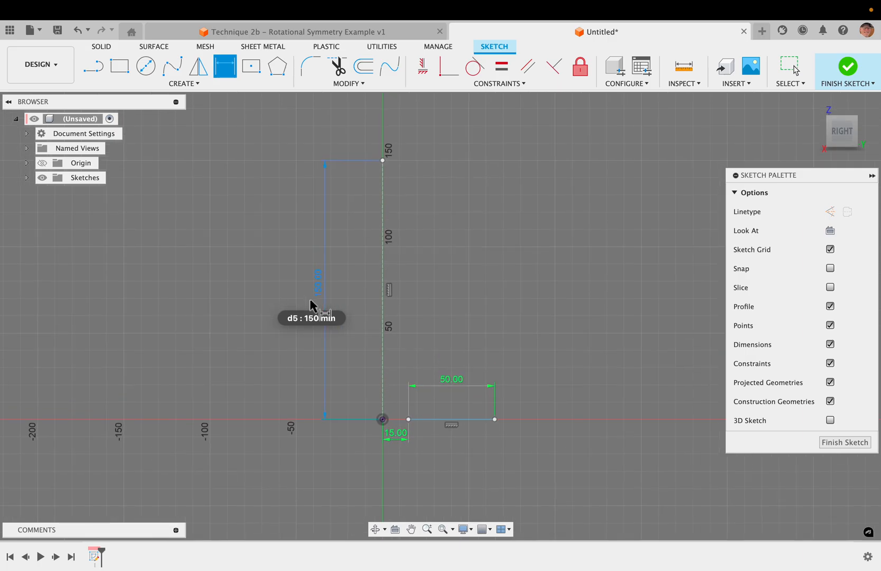
key("Escape")
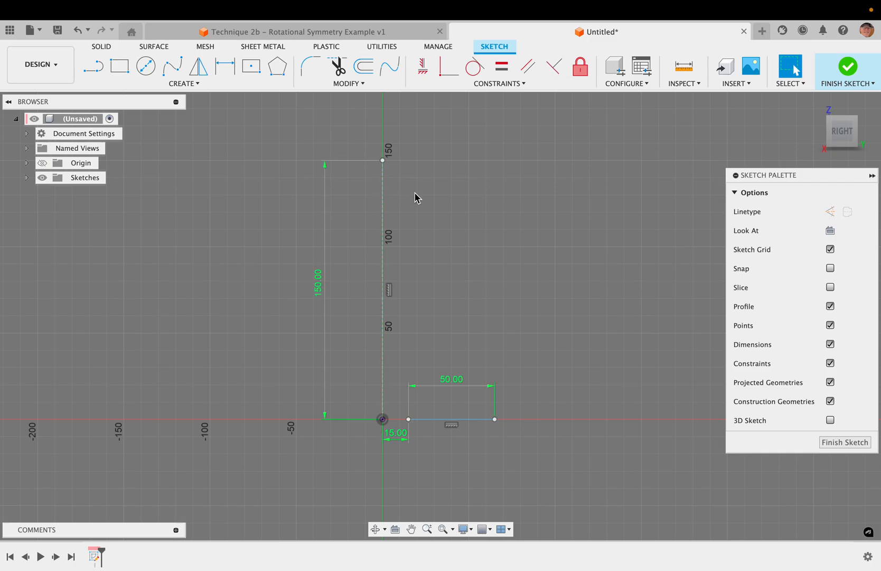
- Draw an eight-segment zigzag line from the base line's near end up to the height of the construction axis's upper end
key("l")
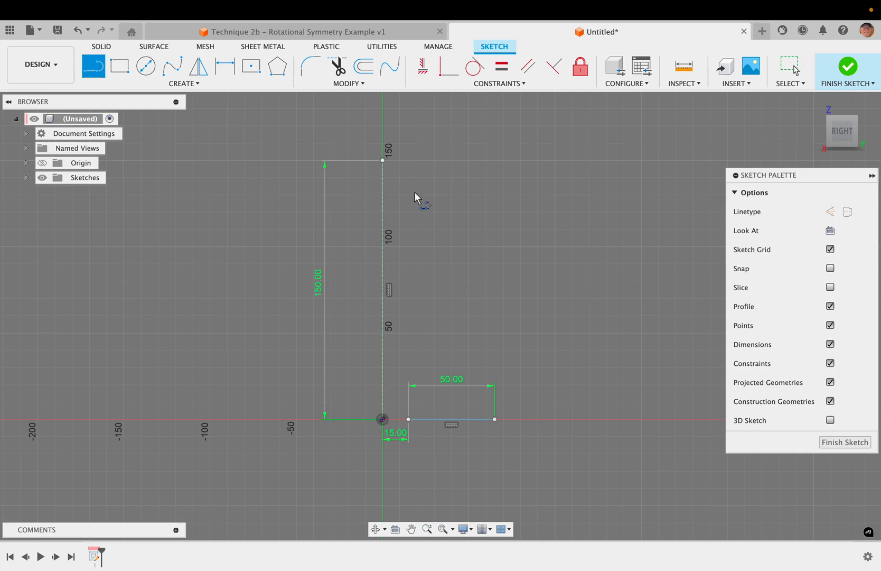
left_click(409, 420)
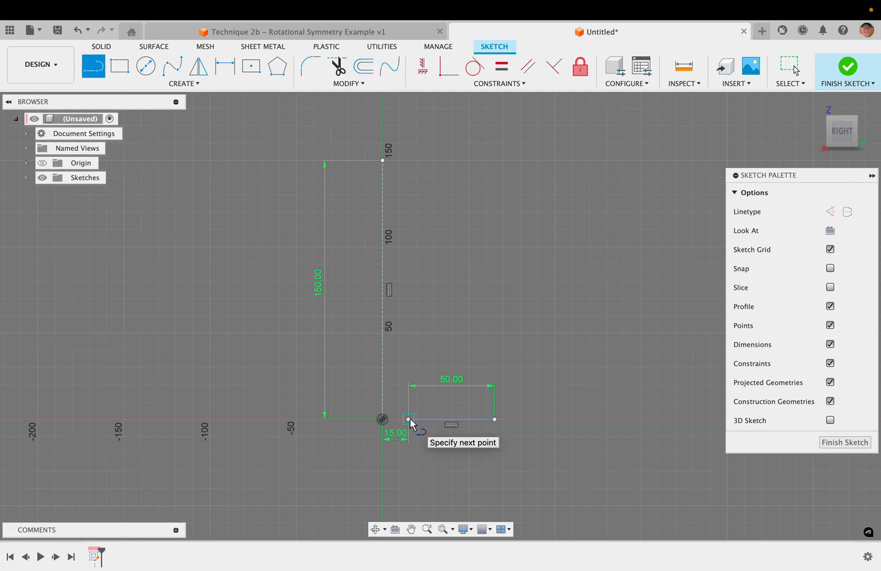
left_click(432, 360)
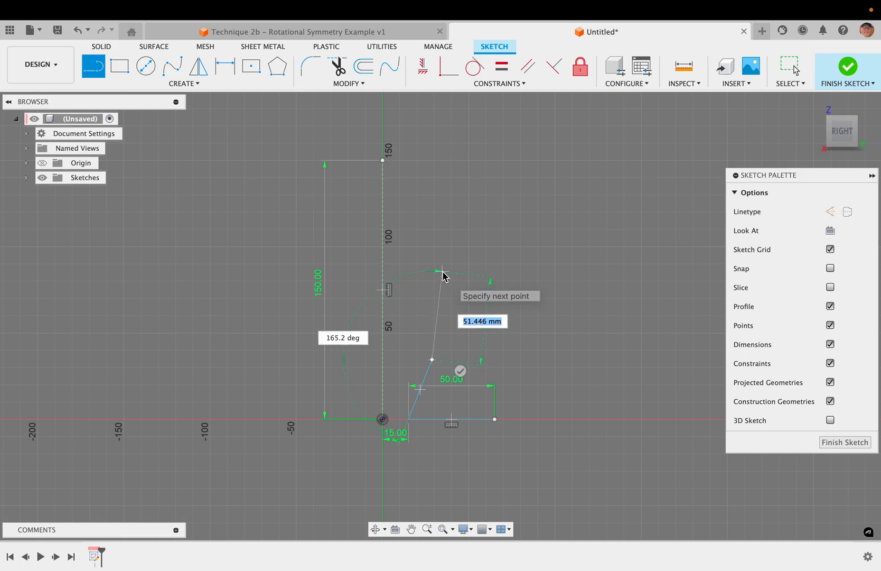
left_click(421, 307)
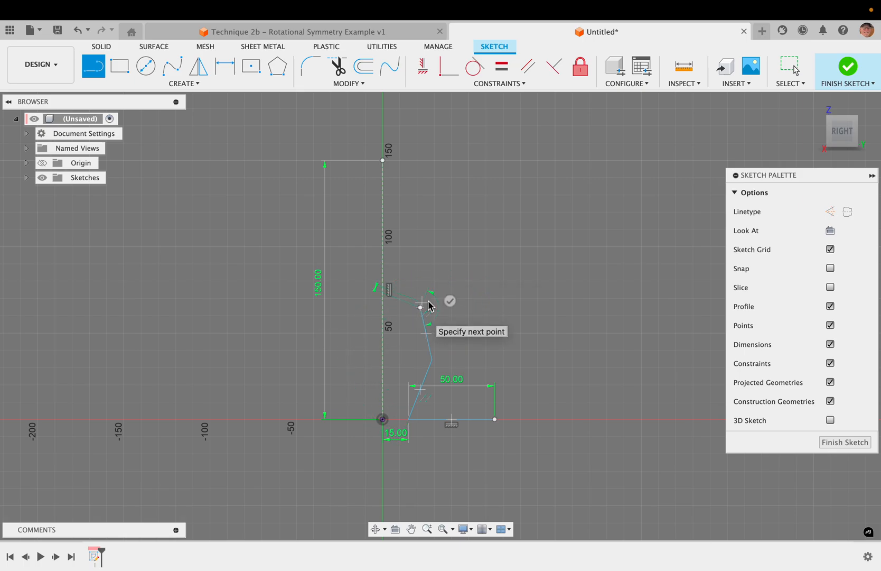
left_click(447, 268)
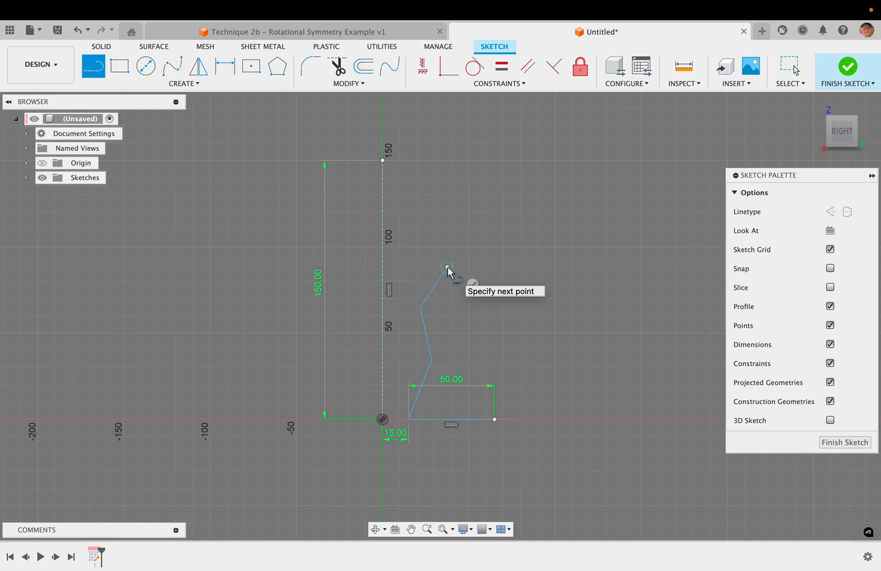
left_click(416, 237)
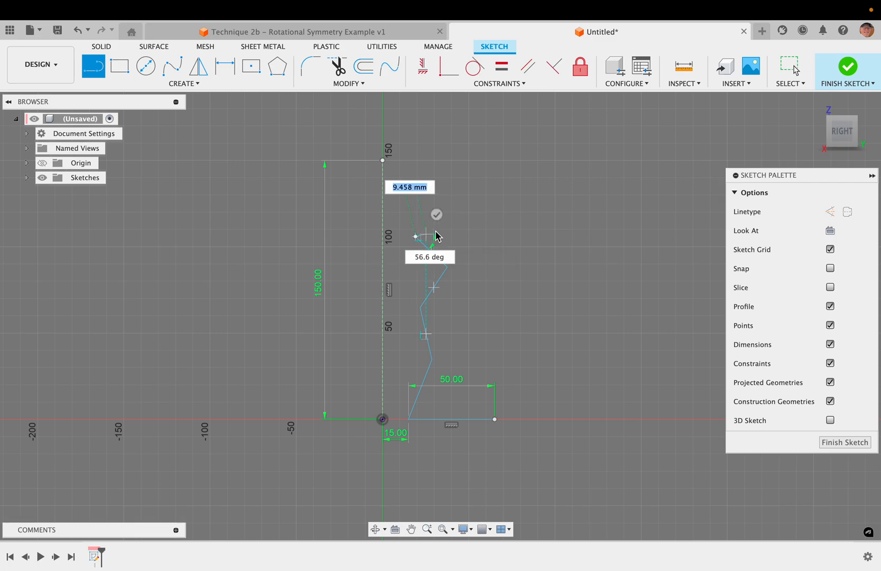
left_click(466, 222)
left_click(427, 203)
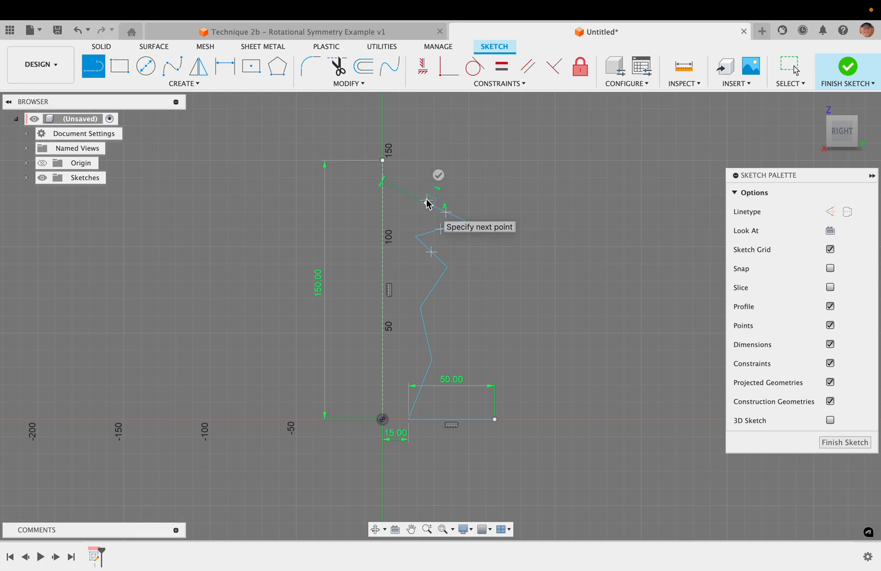
left_click(410, 187)
scroll(413, 191, "up", 3)
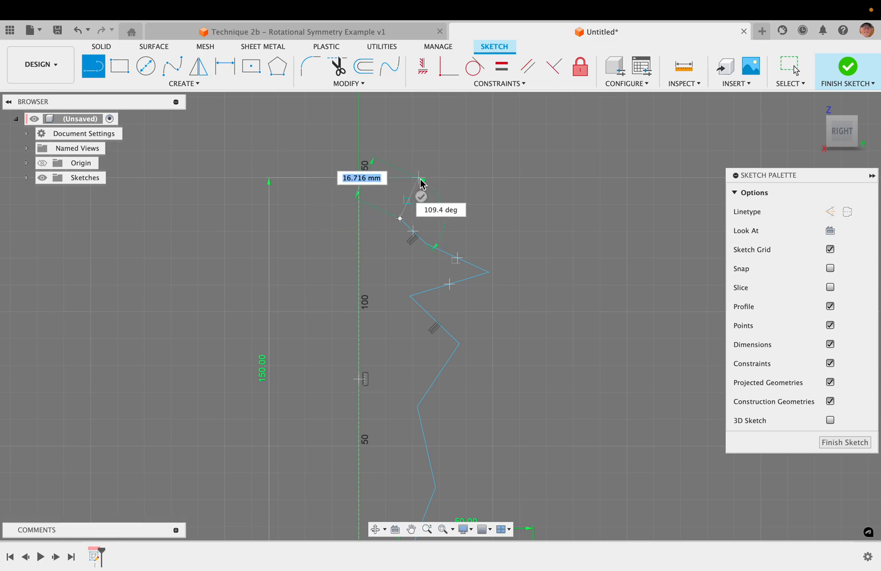
left_click(437, 178)
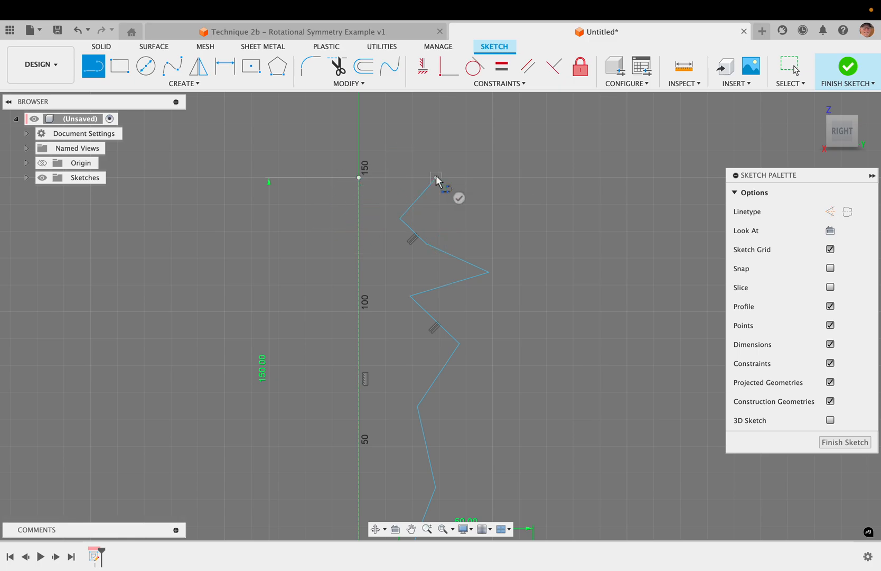
- Close the fin profile with a horizontal top edge and a six-segment zigzag outer edge ending at the base line's far end
scroll(501, 180, "down", 3)
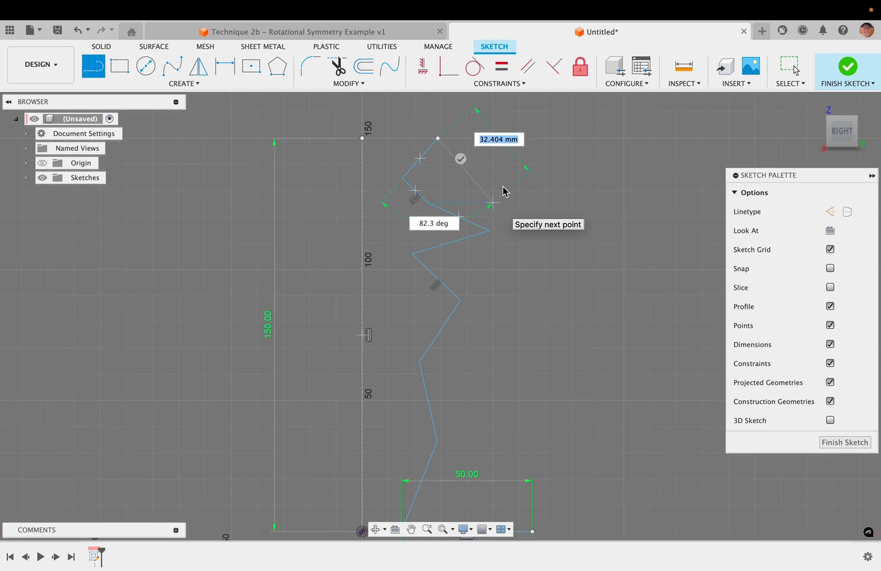
left_click(547, 139)
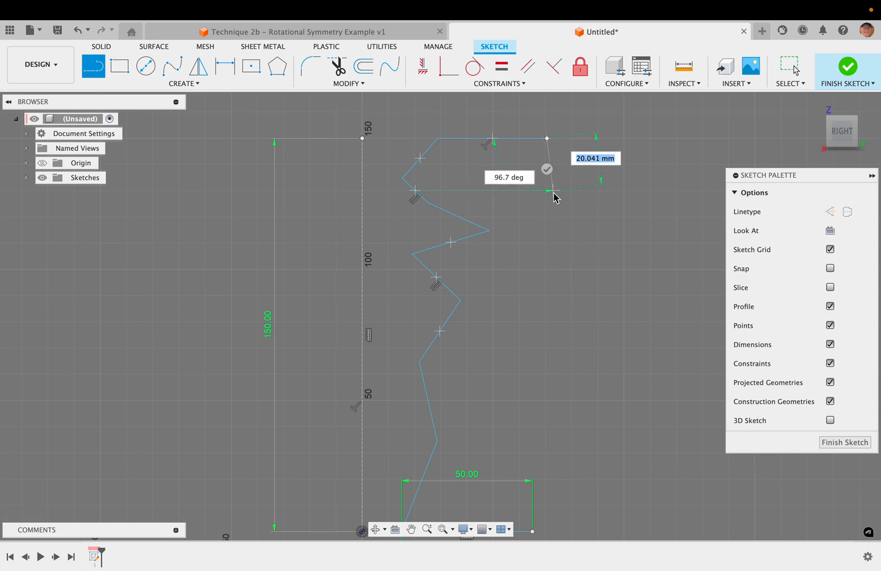
left_click(503, 197)
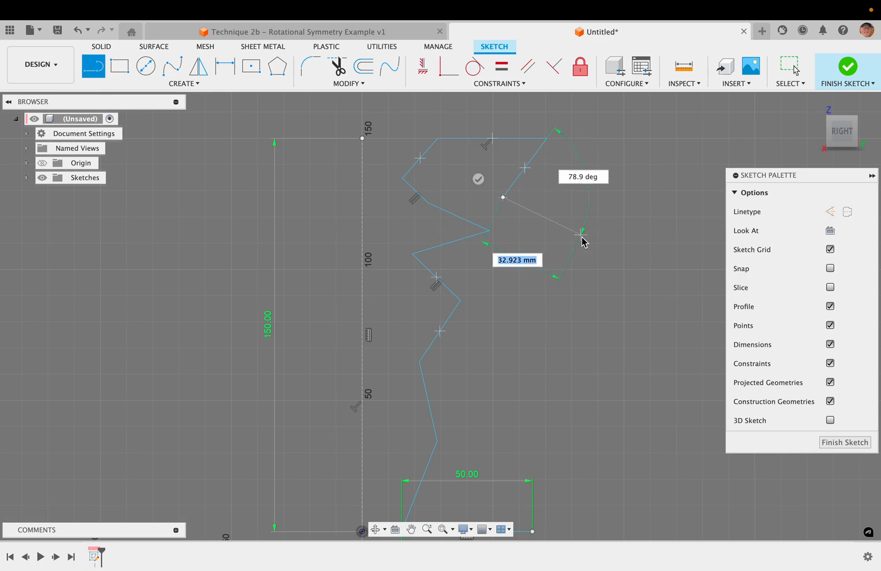
left_click(567, 253)
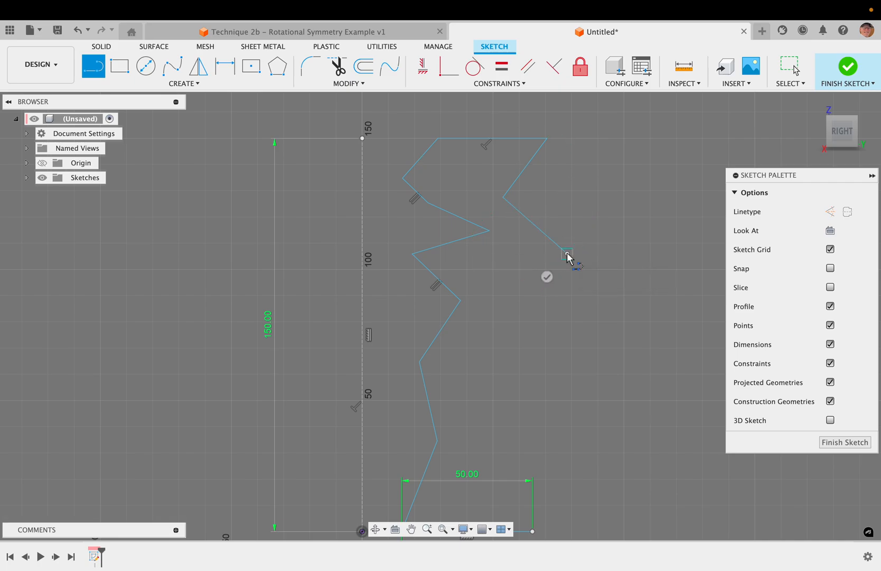
left_click(486, 276)
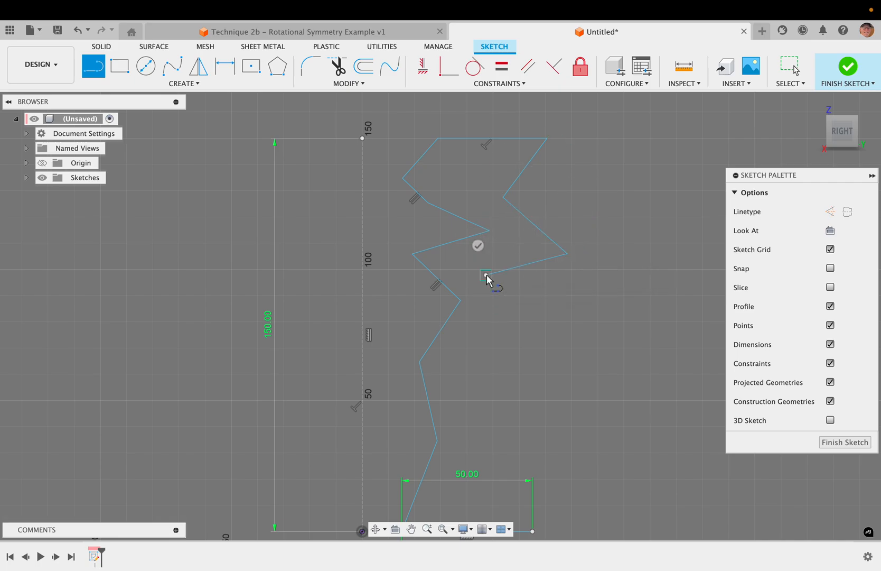
left_click(543, 333)
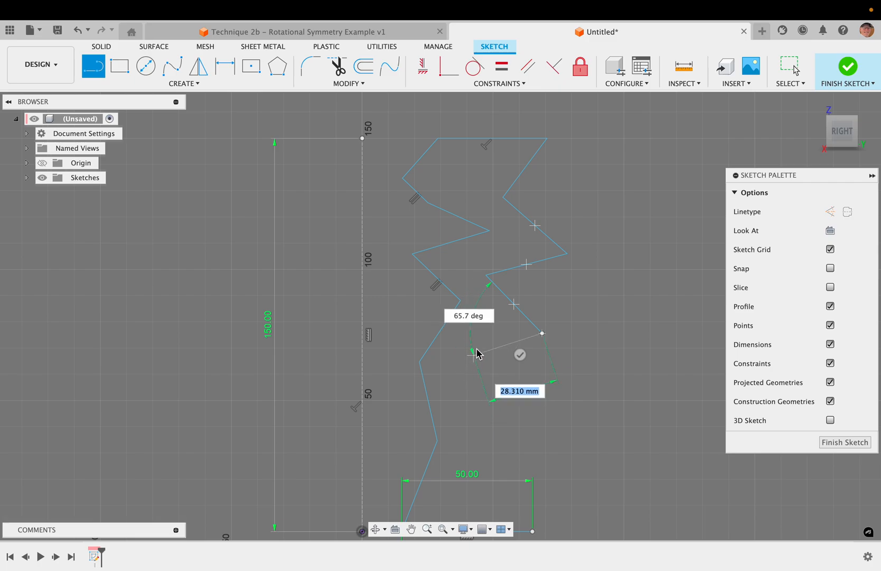
scroll(469, 387, "down", 5)
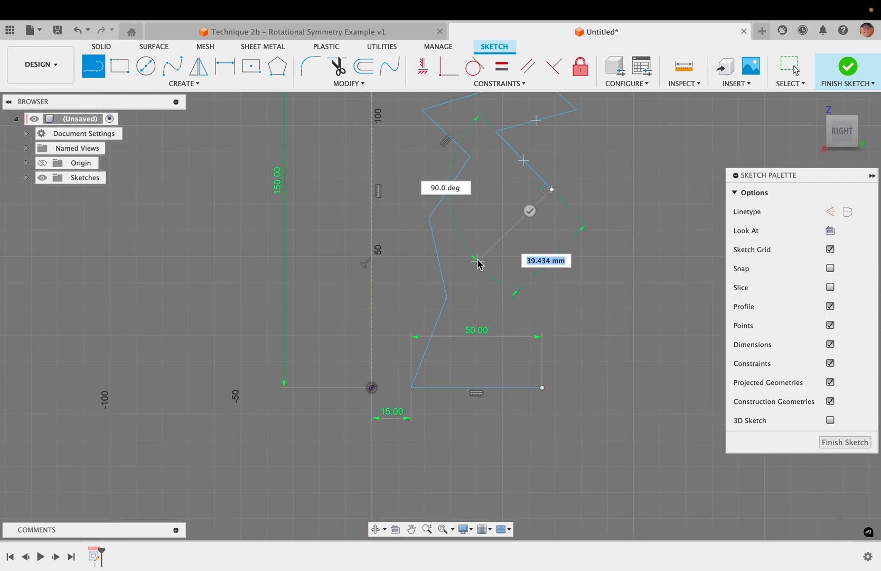
left_click(477, 252)
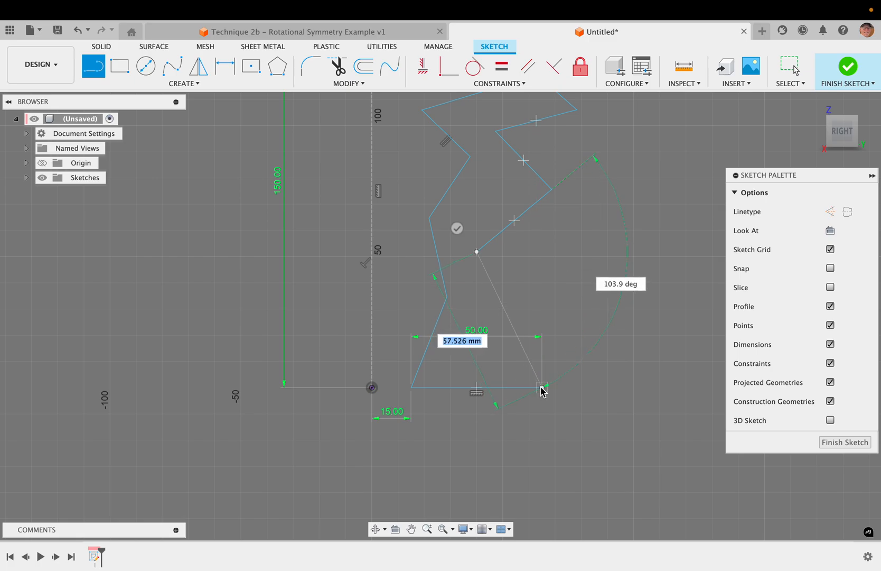
left_click(541, 388)
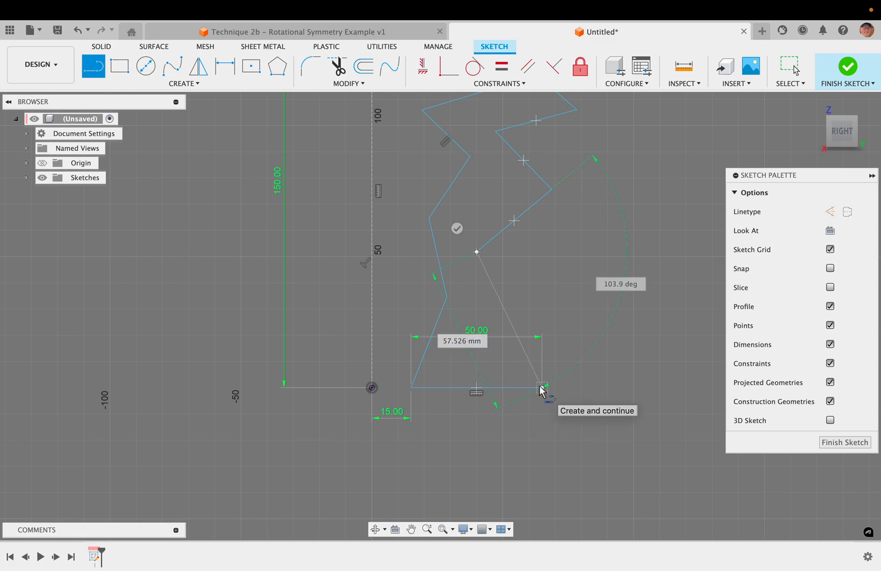
scroll(567, 304, "down", 2)
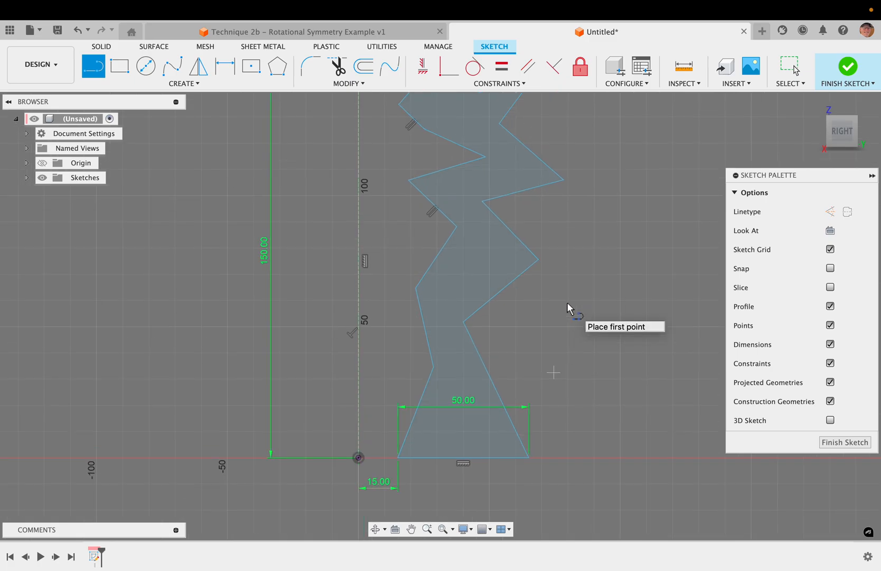
key("Escape")
left_click(490, 281)
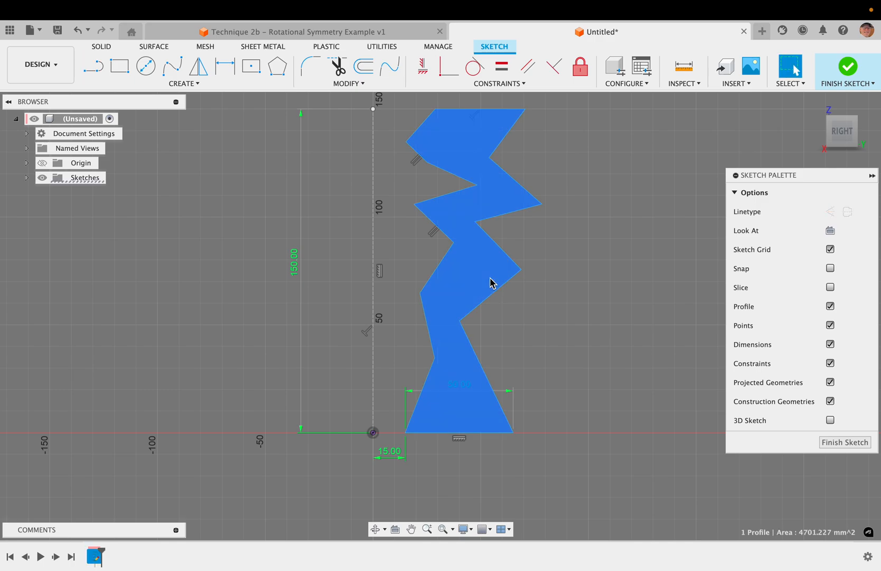
left_click(564, 273)
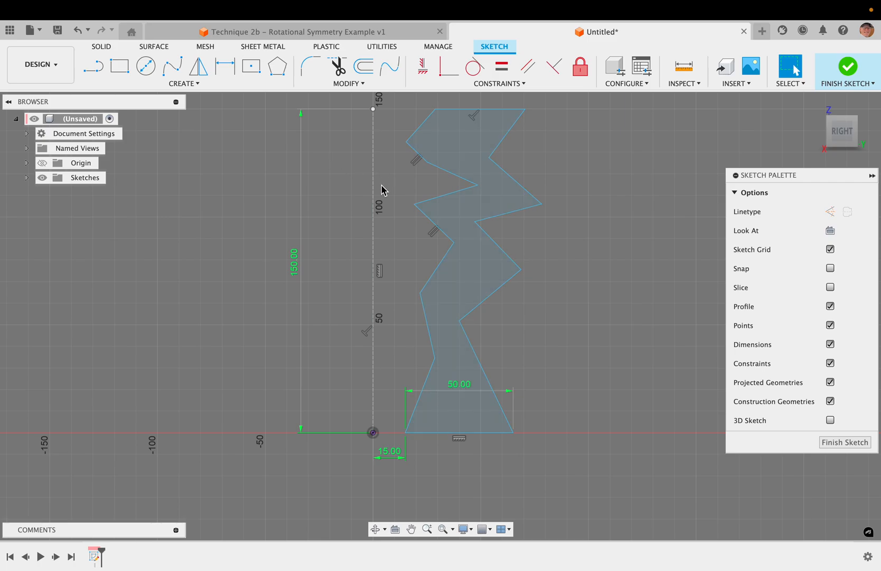
- Switch to the Instructables laser-cutting article in Safari, examine the ring and bottom disk diagram, and return to the Fusion sketch
key("ctrl+Left")
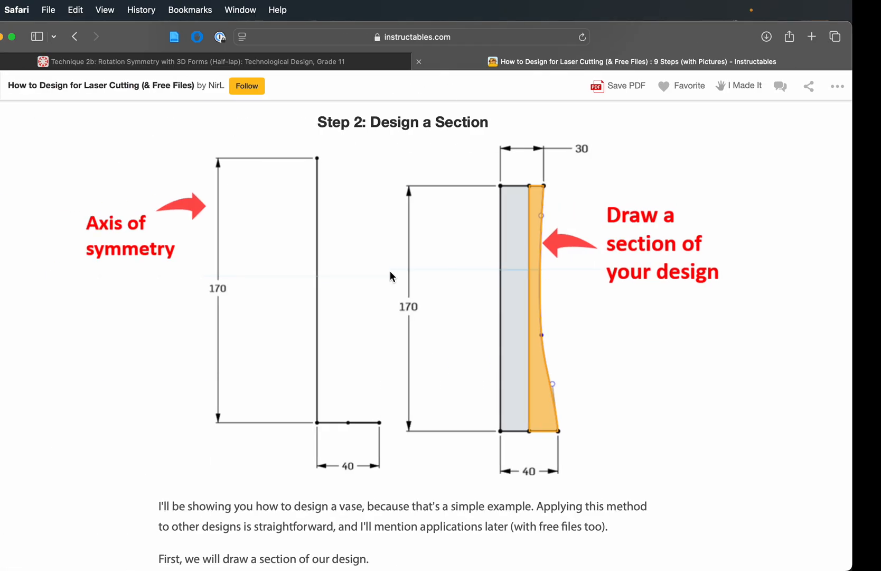
scroll(404, 320, "down", 20)
scroll(404, 318, "down", 15)
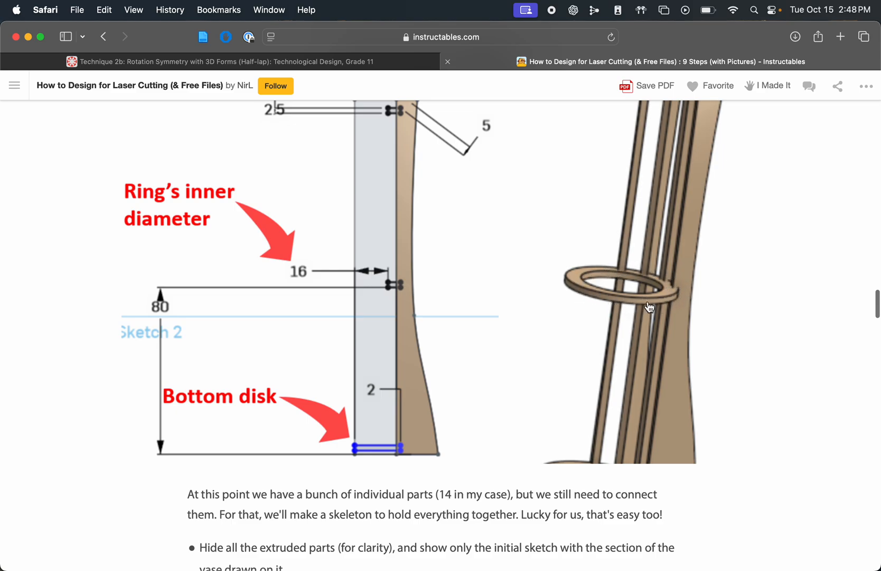
key("ctrl+Right")
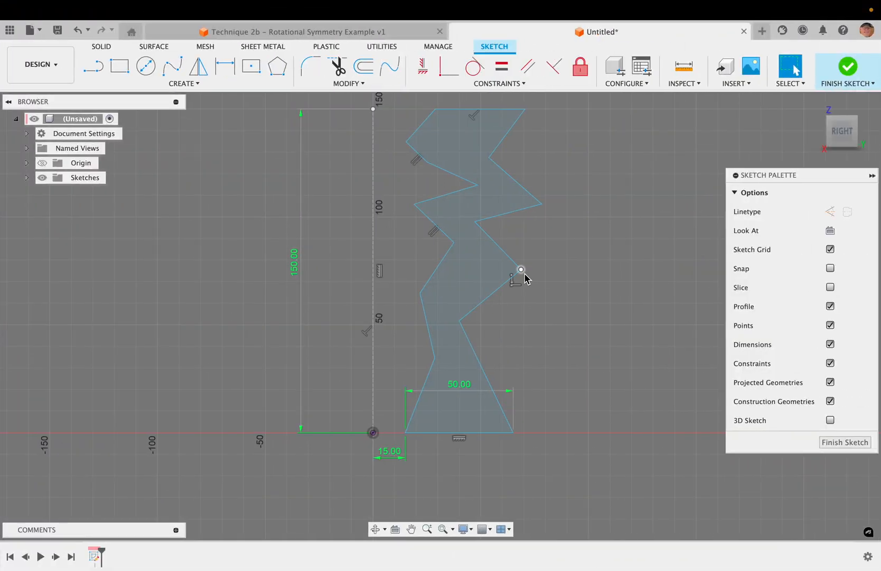
- Draw a horizontal rectangle across the fin's inner edge just above the base, its height set by the material thickness parameter
left_click(119, 68)
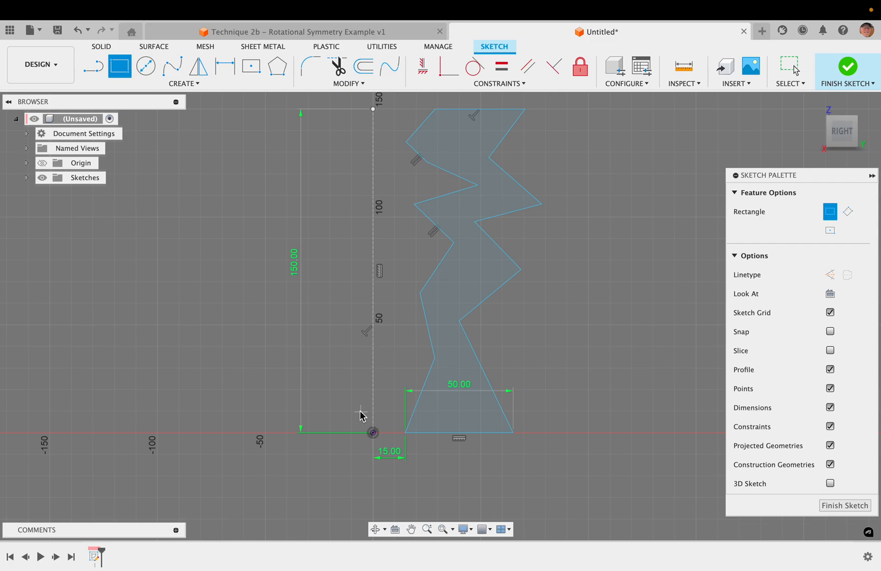
scroll(354, 415, "up", 3)
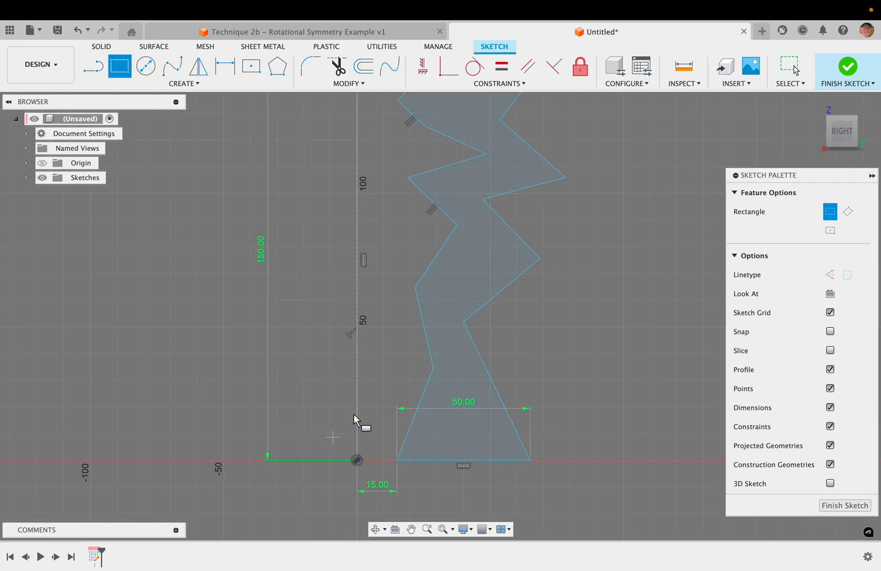
scroll(354, 413, "up", 3)
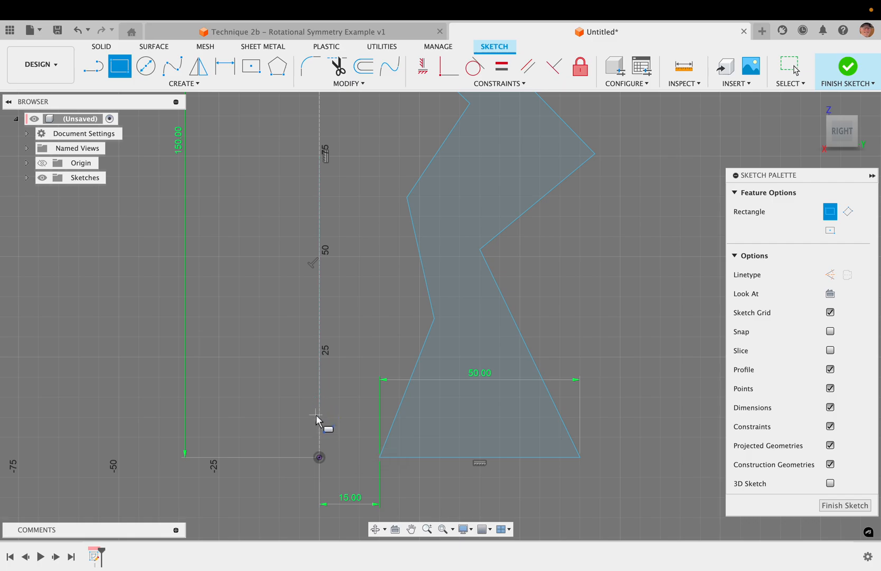
left_click(344, 435)
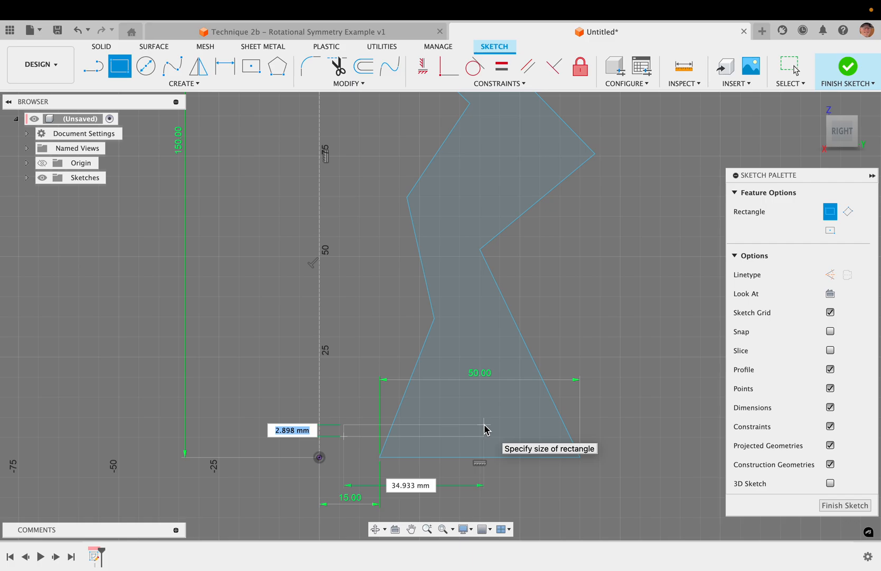
type("mat")
key("Tab")
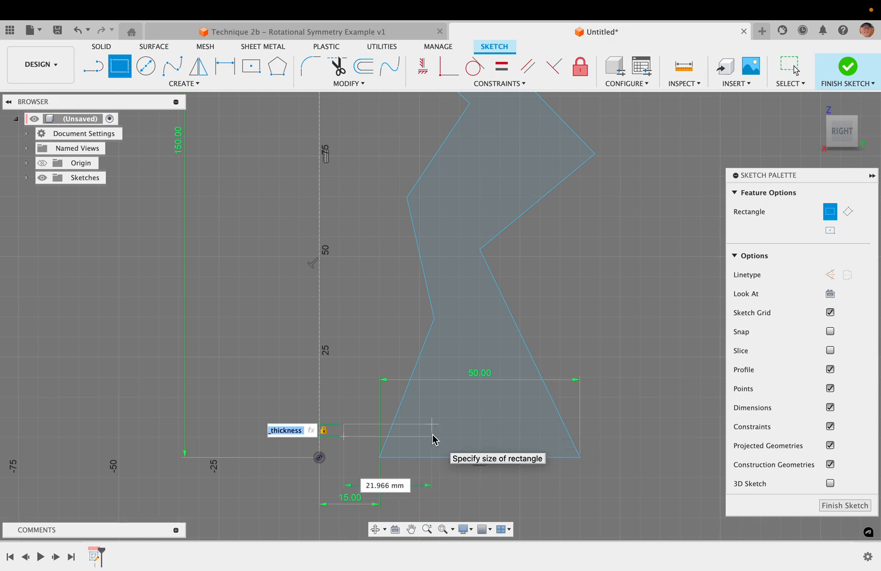
scroll(432, 436, "up", 4)
scroll(433, 437, "down", 4)
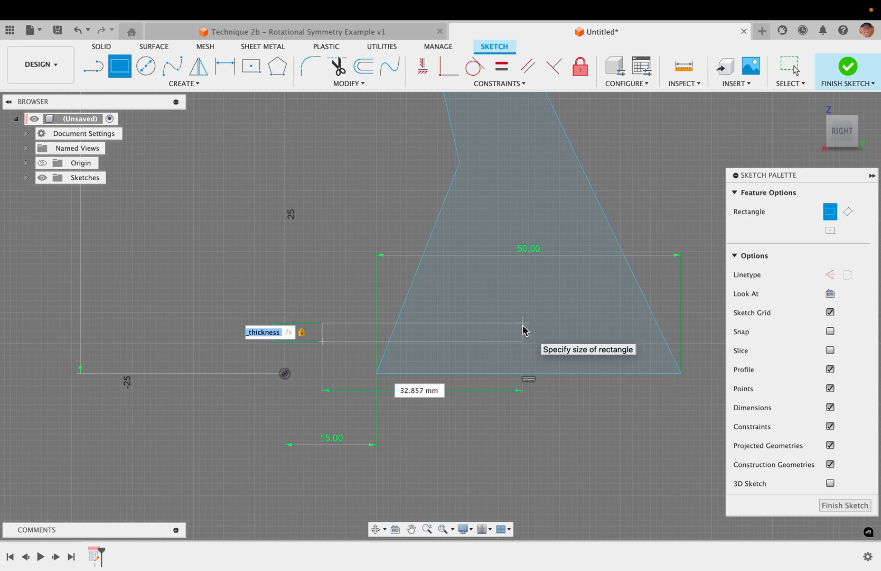
left_click(471, 331)
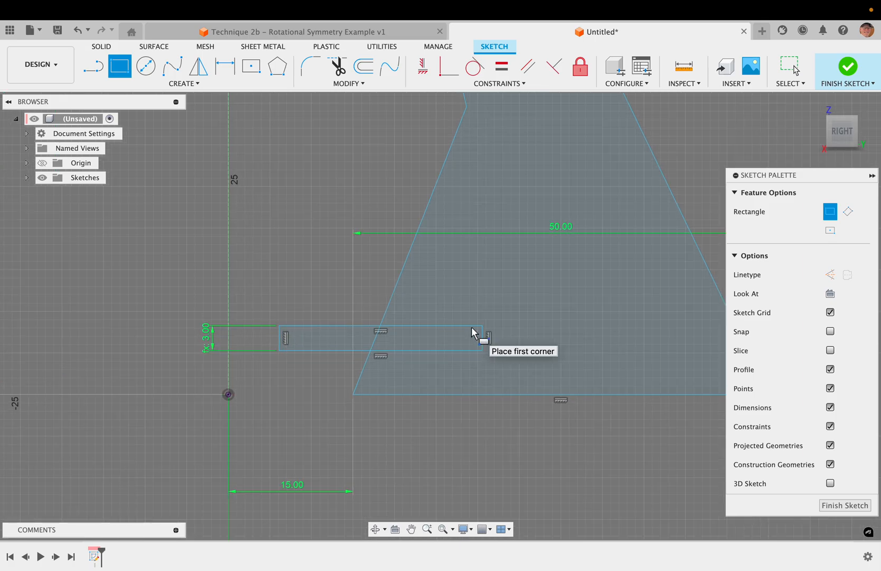
scroll(426, 338, "up", 3)
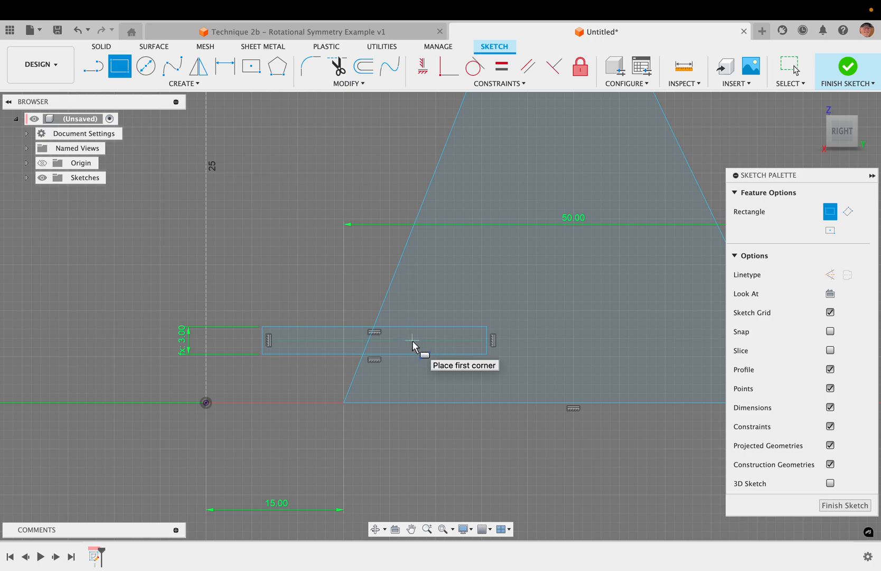
key("Escape")
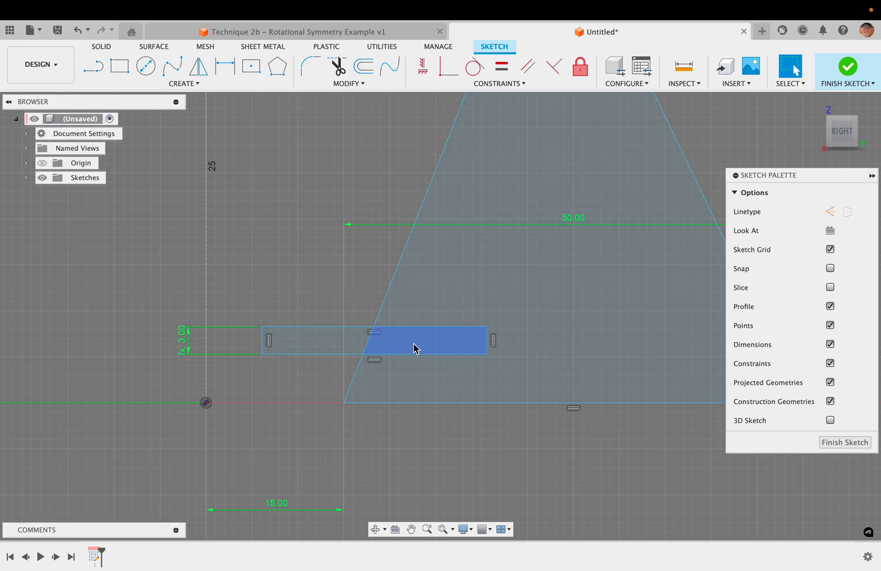
- Switch to the Technique 2b – Rotational Symmetry Example v1 document to view the finished half-lap model
left_click(392, 44)
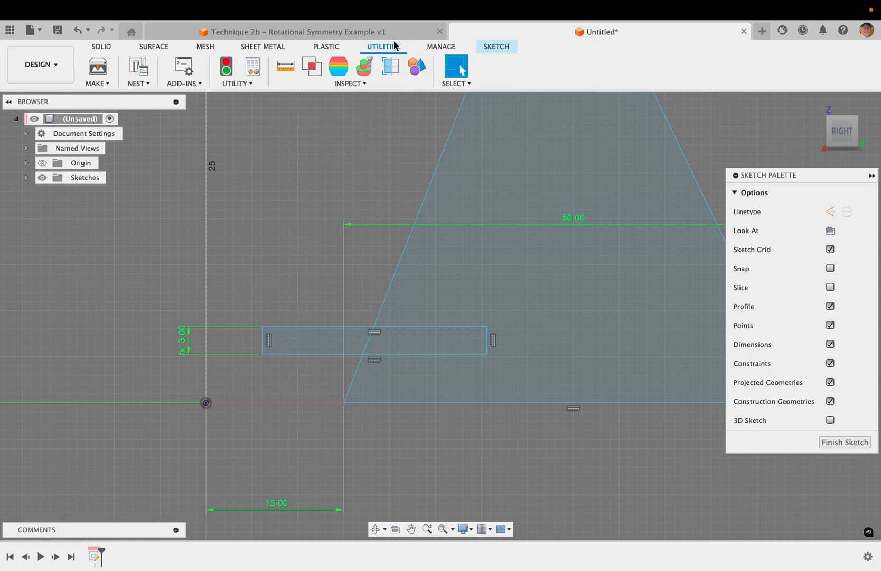
left_click(400, 34)
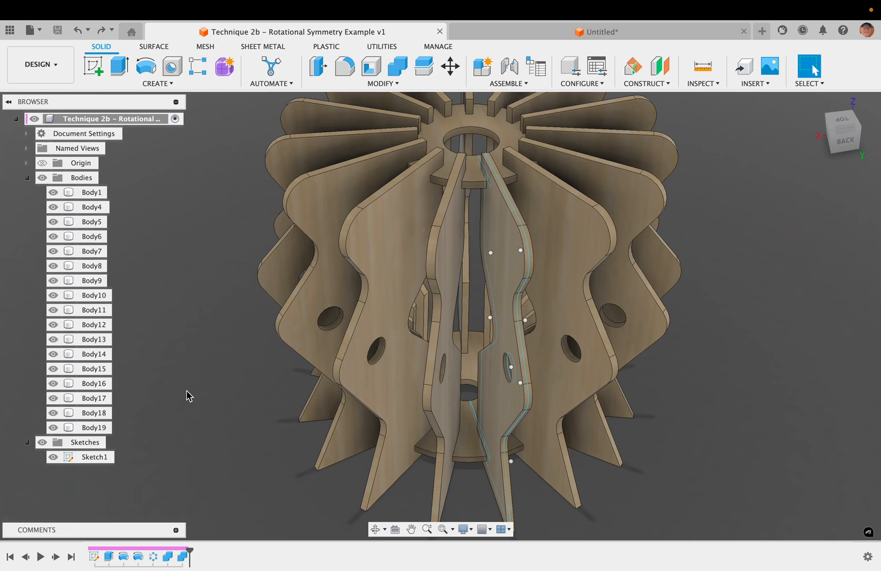
- Open the example's Sketch1 for editing and examine how the lower ring slot is divided and how it overlaps the fin profile
right_click(95, 455)
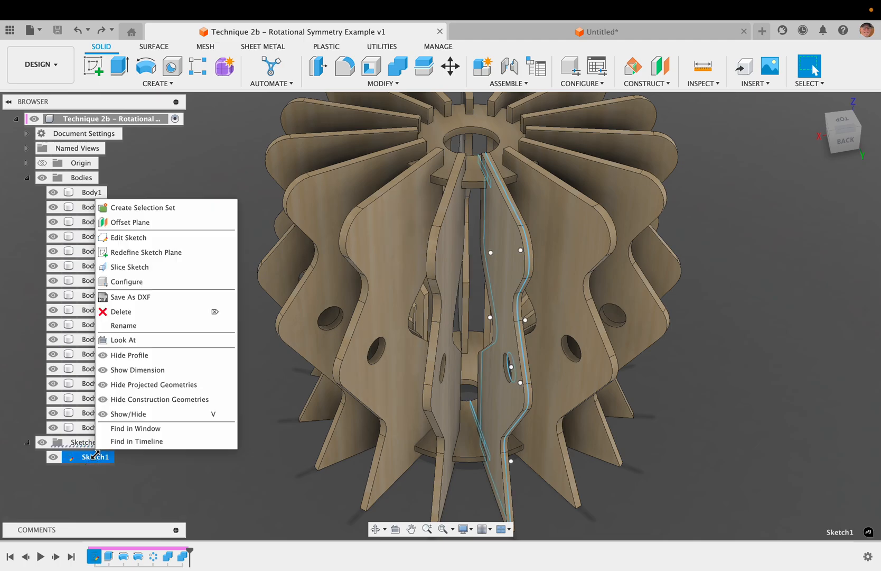
left_click(199, 239)
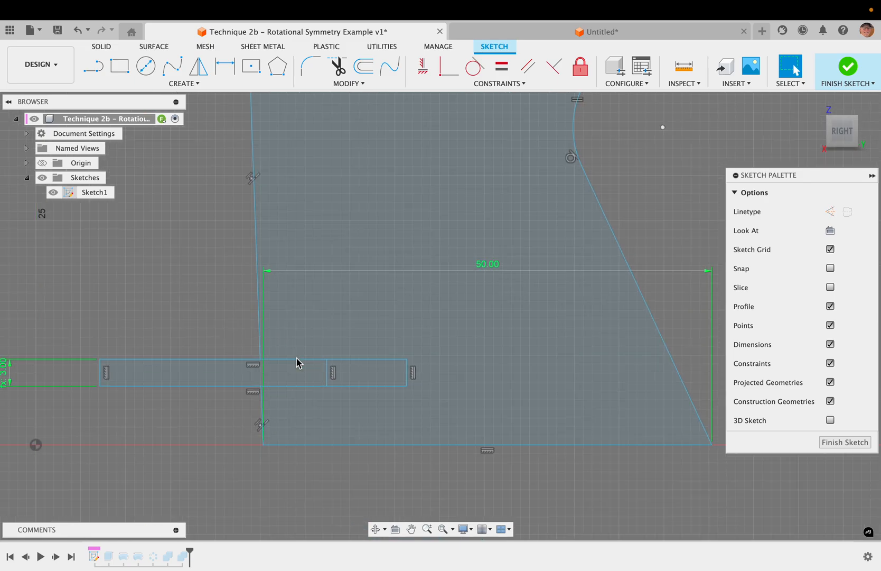
left_click(394, 380)
left_click(291, 385, "shift")
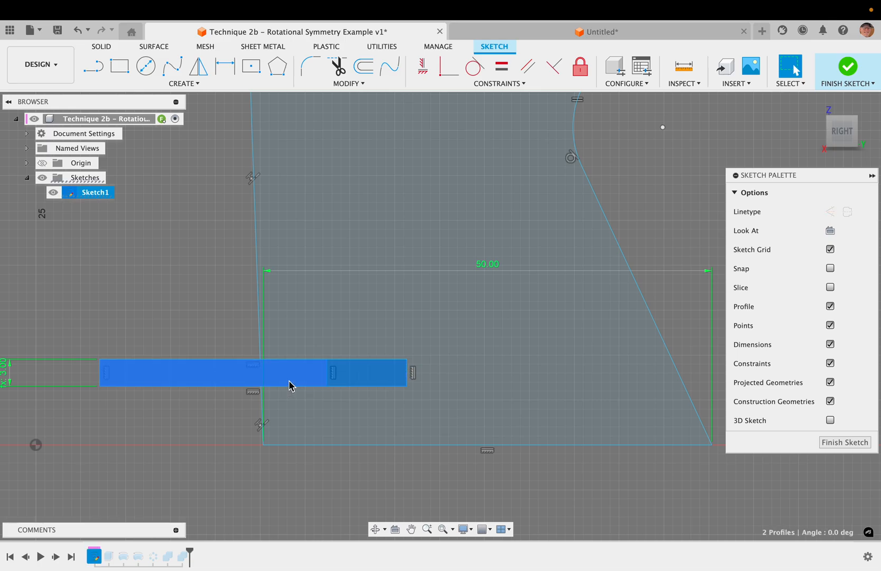
left_click(206, 340)
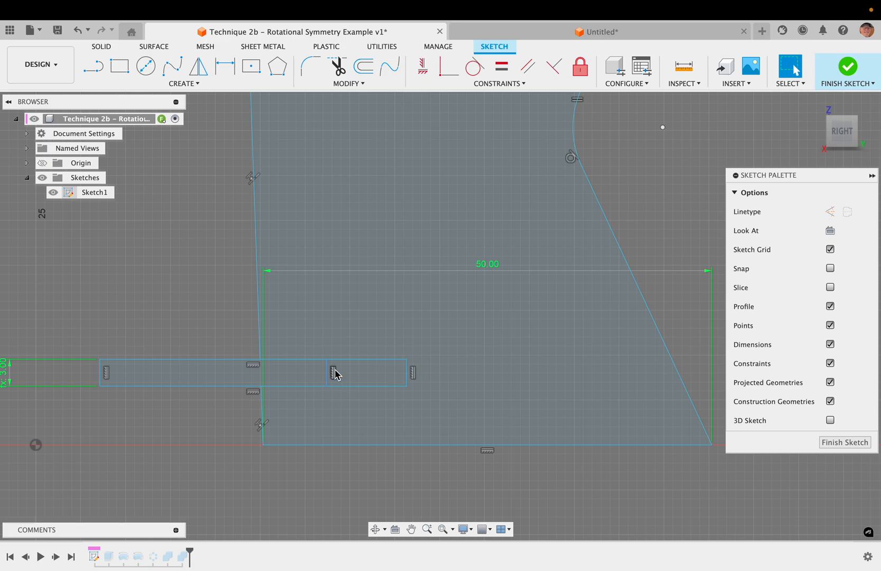
left_click(326, 384)
scroll(332, 372, "down", 2)
left_click(467, 258)
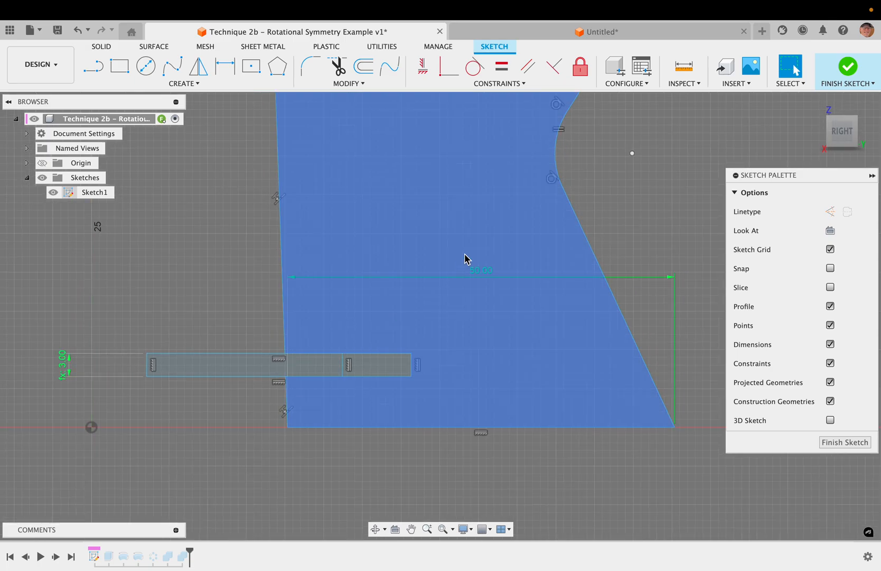
- Return to the Untitled document's sketch and trim the piece of the fin's inner edge that crosses the lower rectangle
left_click(632, 36)
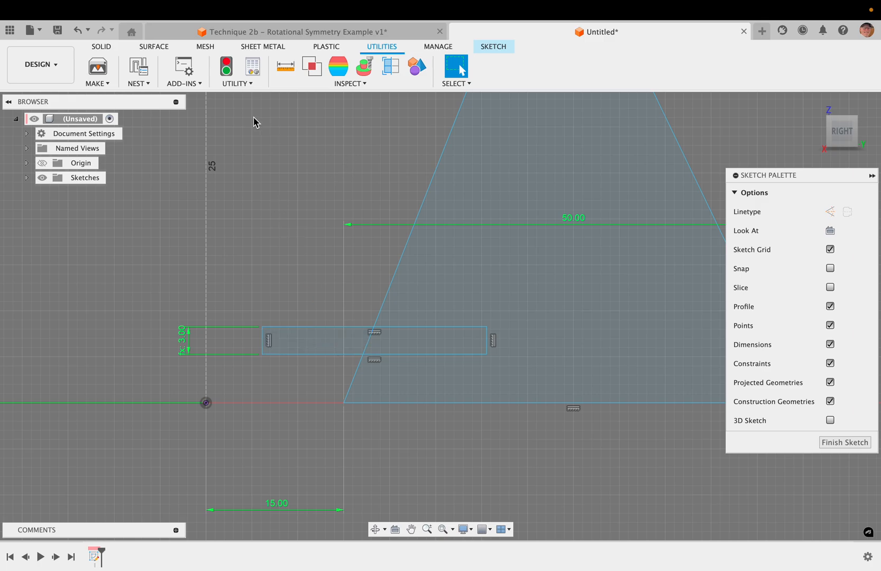
left_click(503, 47)
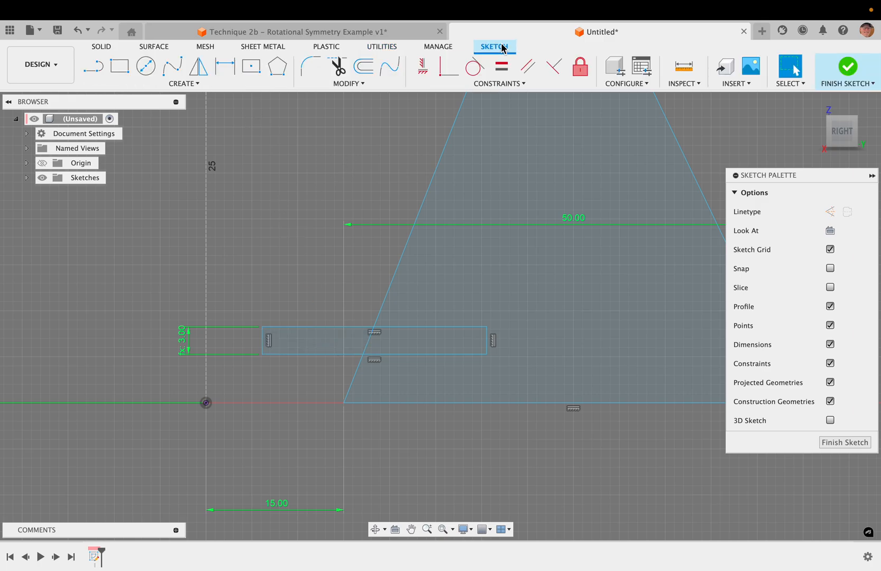
left_click(336, 68)
left_click(367, 342)
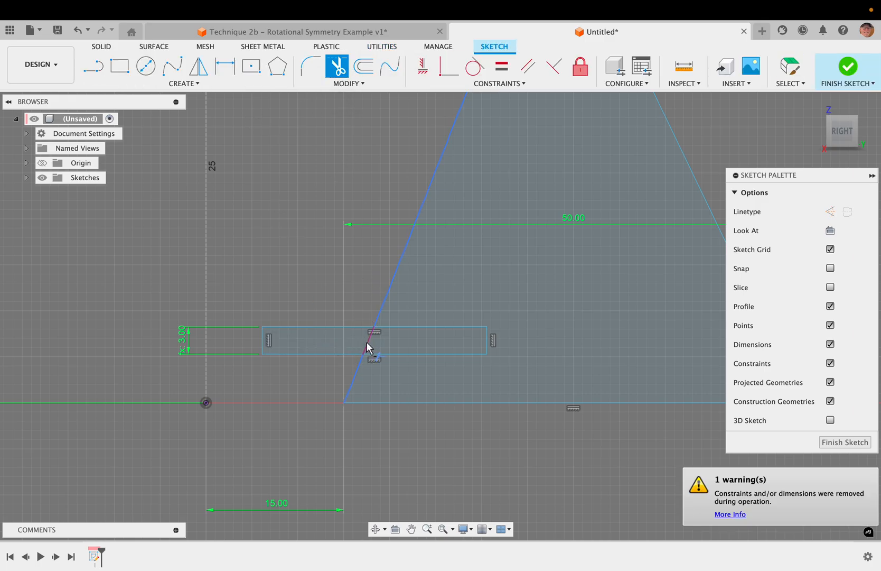
key("Escape")
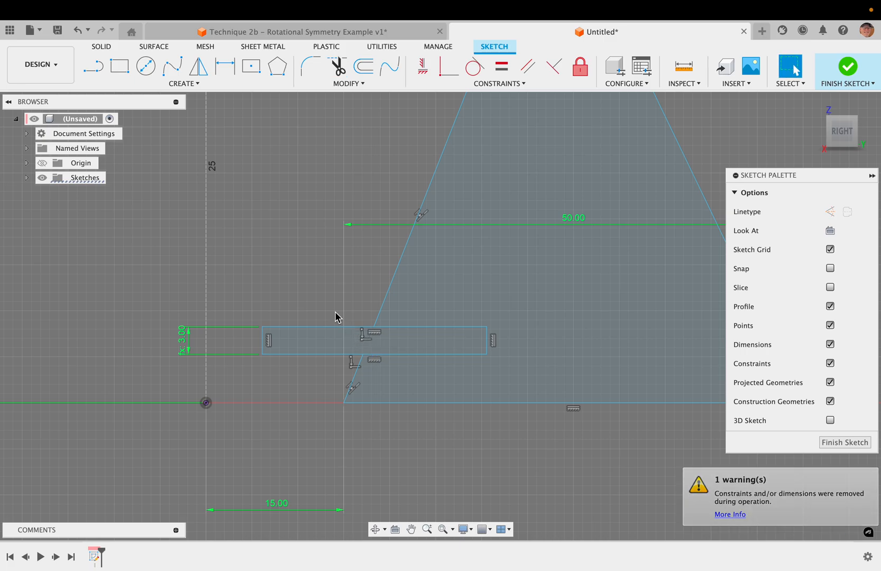
left_click(355, 348)
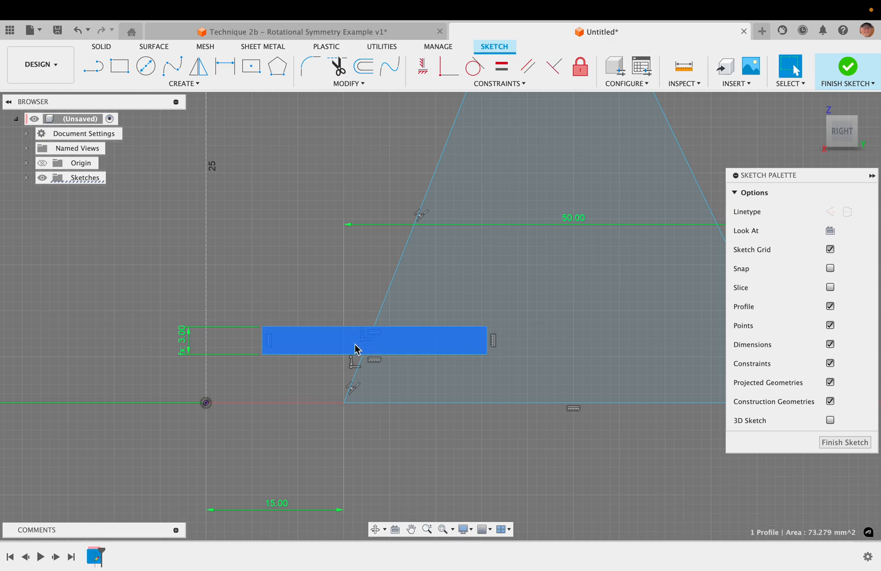
left_click(302, 312)
- Draw a line straight across the height of the lower rectangle, dividing its part inside the fin in two
key("l")
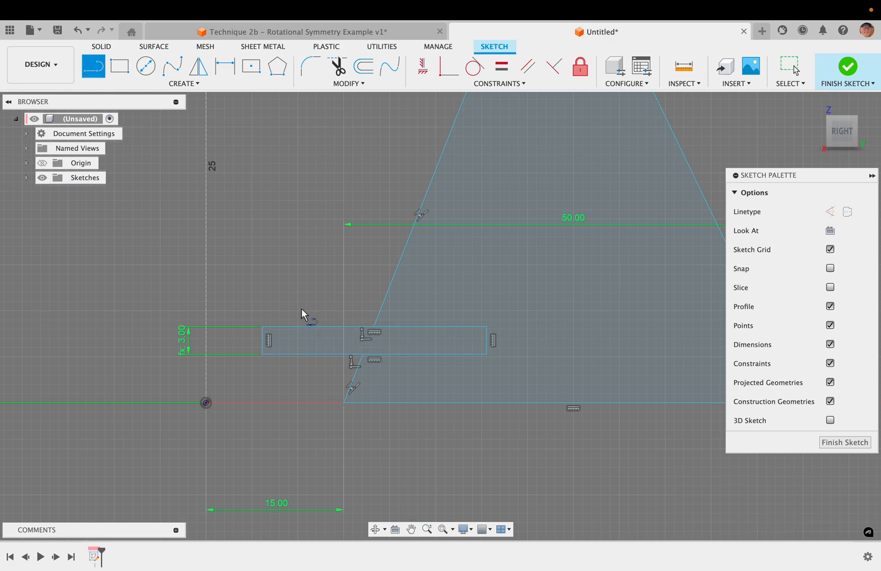
left_click(429, 329)
double_click(429, 354)
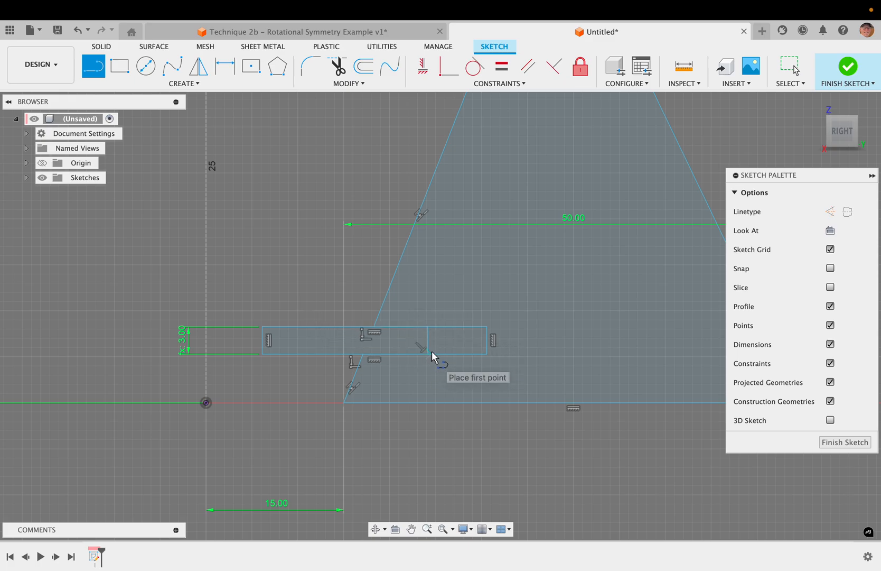
key("Escape")
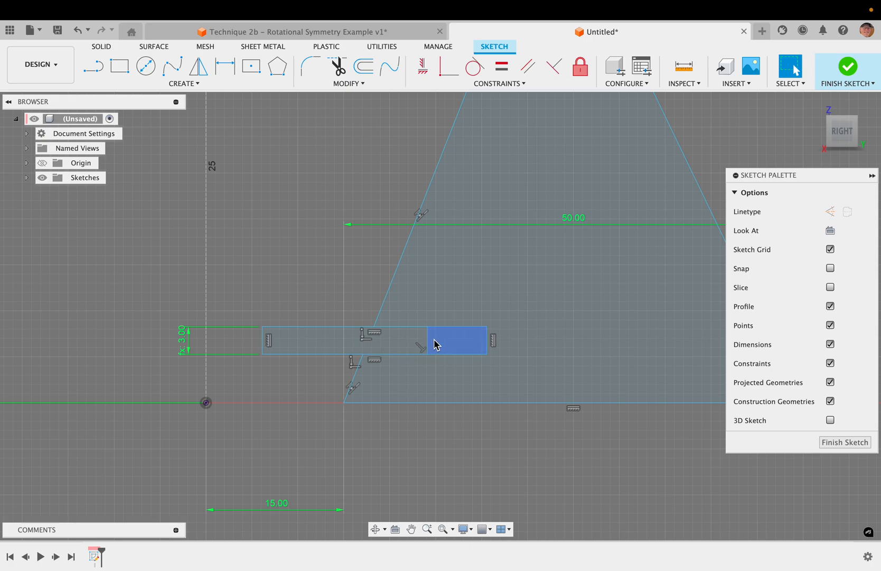
- Draw a horizontal rectangle about 3.4 mm high across the fin's inner corner just below the top edge
scroll(432, 343, "down", 5)
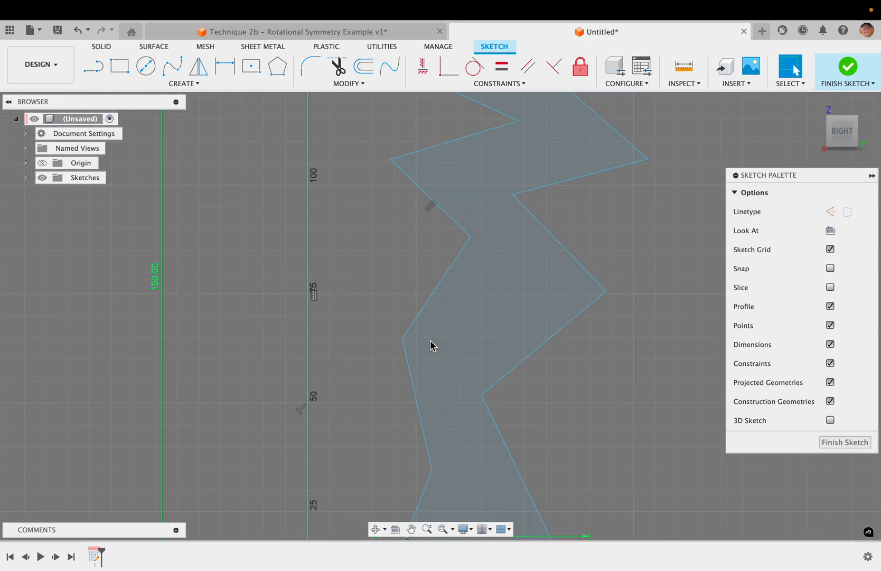
scroll(433, 344, "up", 5)
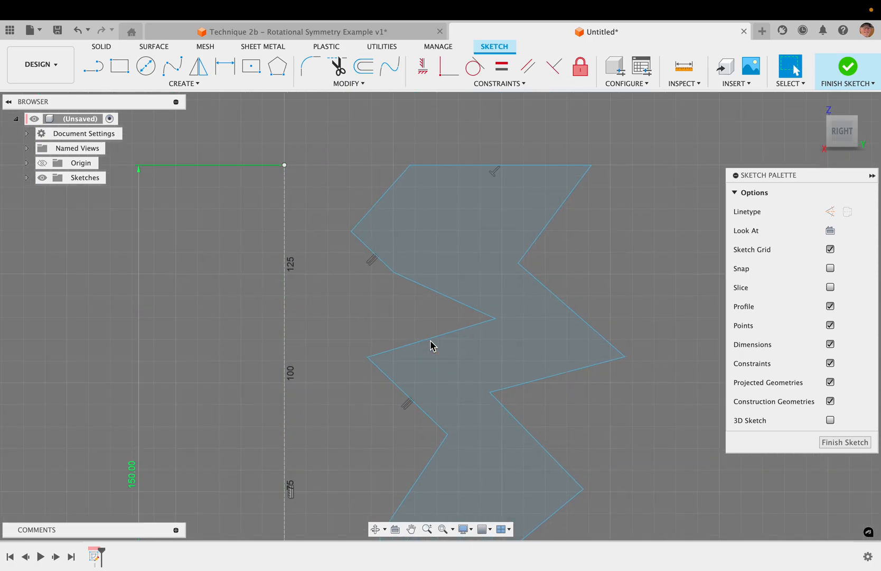
scroll(378, 252, "up", 4)
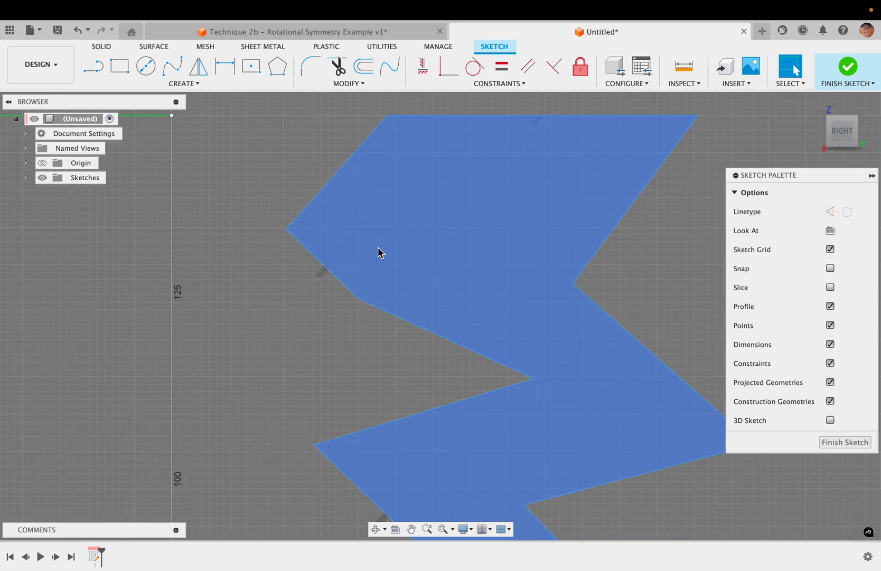
left_click(119, 66)
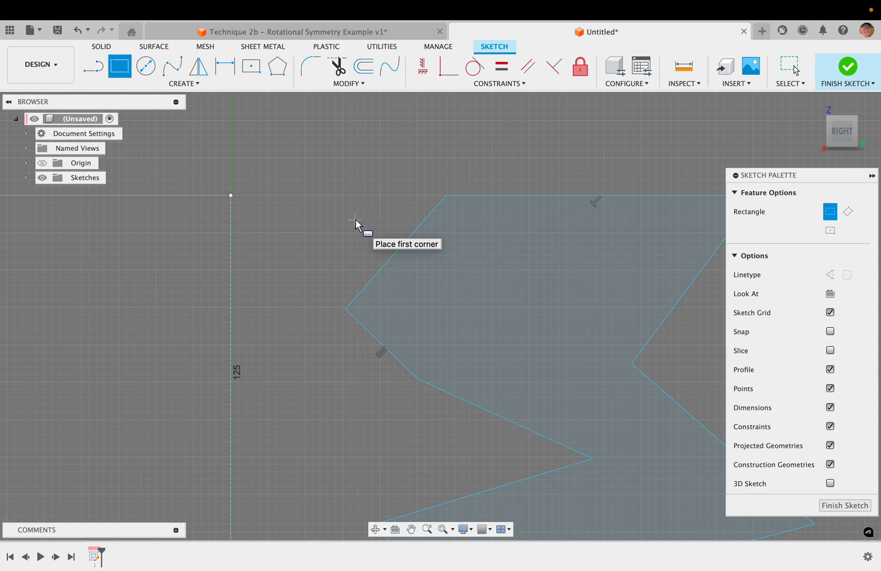
scroll(355, 219, "down", 3)
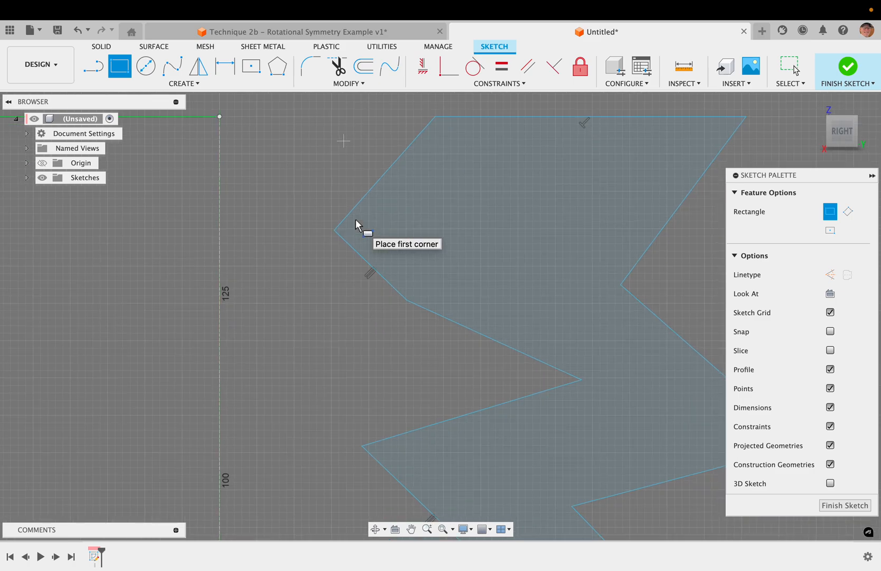
left_click(303, 262)
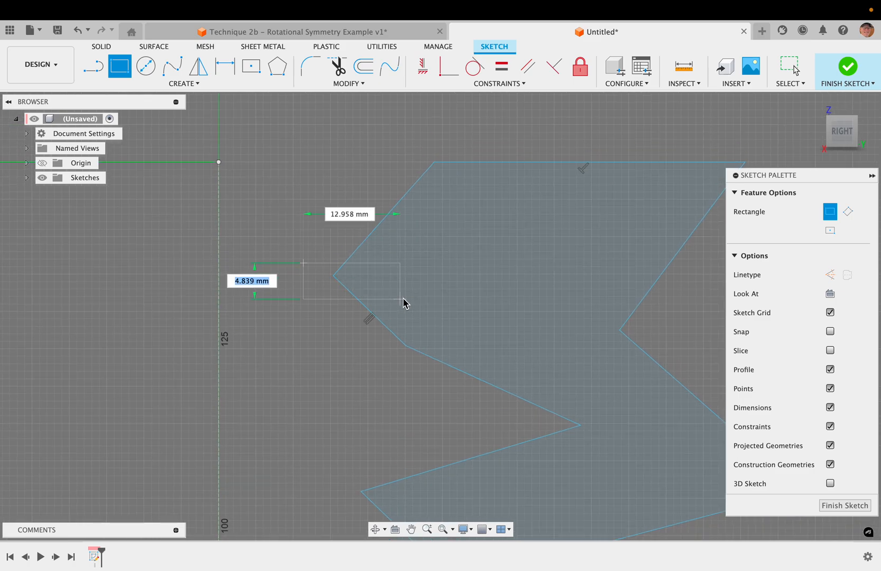
left_click(478, 288)
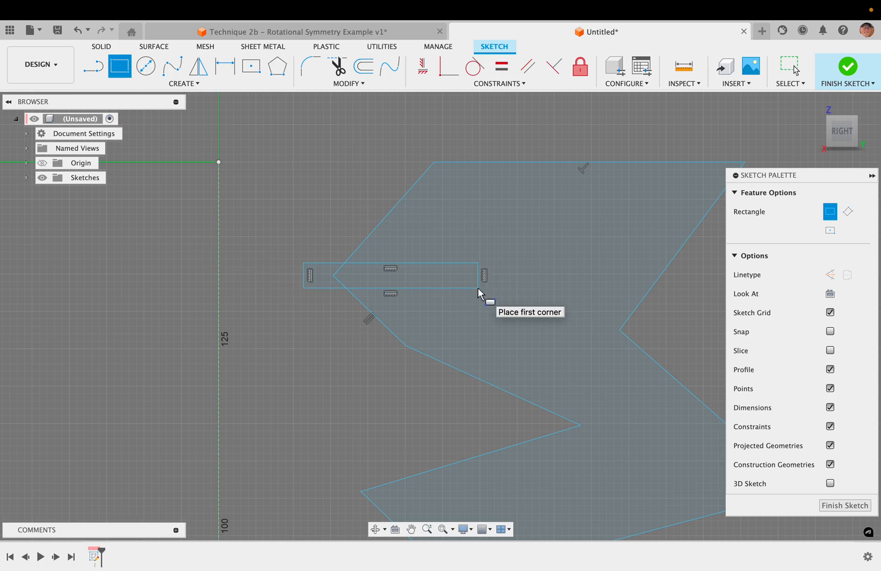
key("Escape")
- Dimension the upper rectangle's height with the material_thickness parameter
key("d")
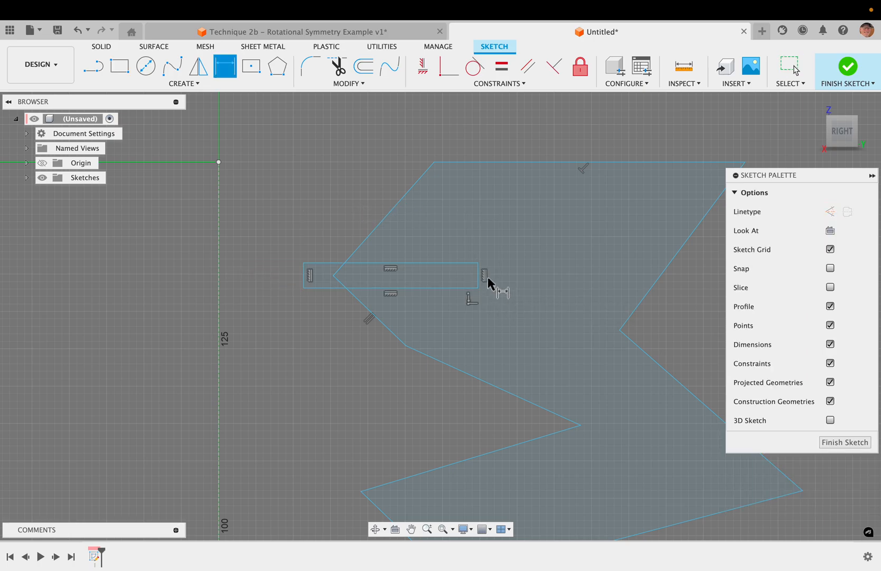
left_click(480, 283)
left_click(562, 287)
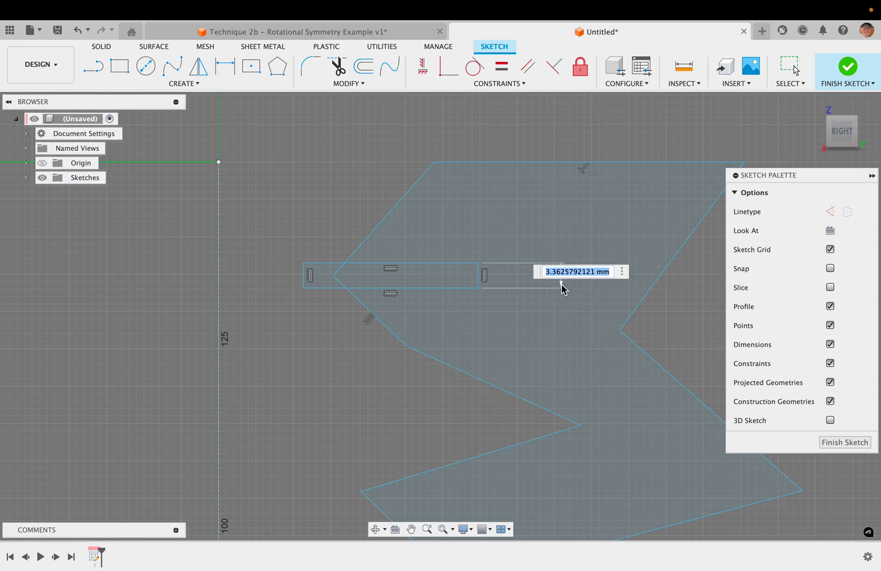
type("mat")
key("Return")
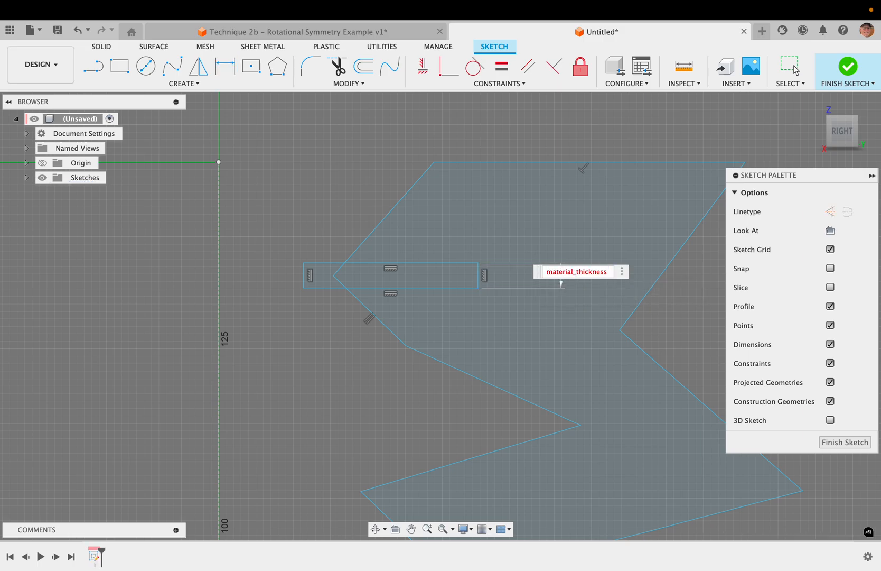
key("Return")
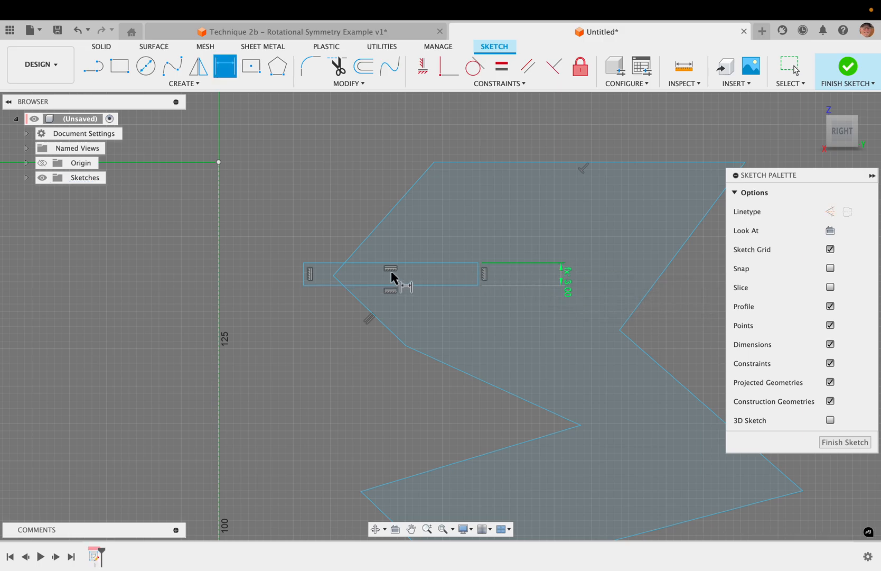
key("Escape")
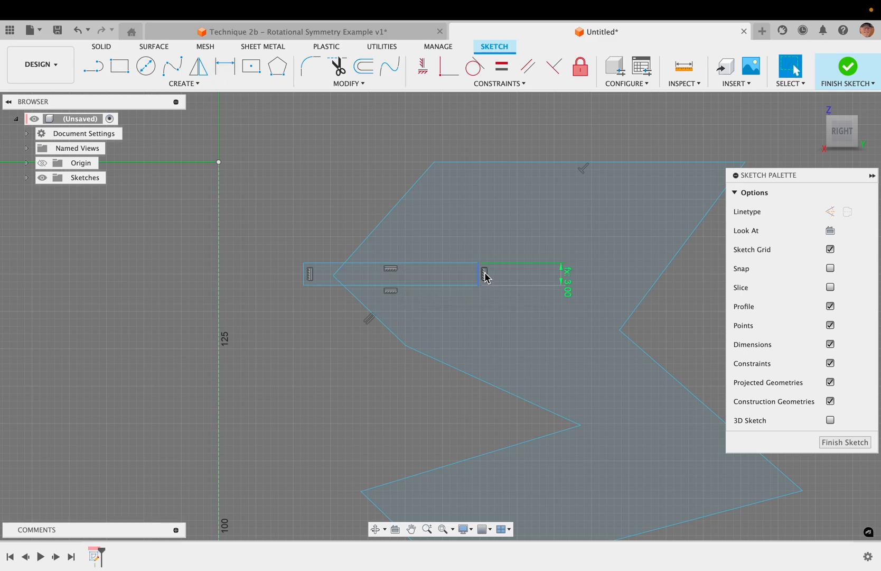
- Shorten the upper rectangle by moving its end inside the fin slightly toward the central axis
left_click_drag(483, 272, 457, 288)
left_click(289, 339)
left_click(503, 303)
left_click(312, 194)
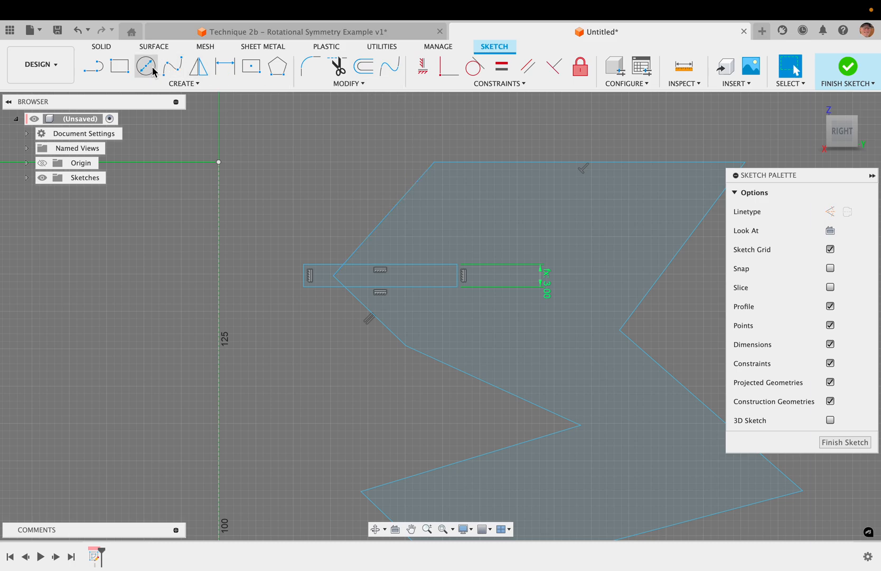
- Draw a dividing line between the long edges of the upper rectangle, inside the fin, and constrain it to vertical
left_click(95, 68)
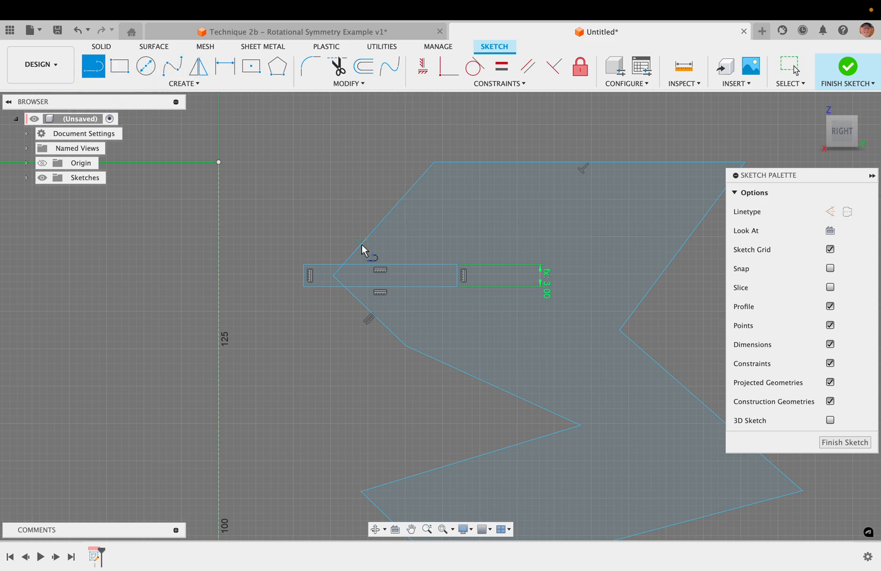
left_click(412, 290)
key("Escape")
key("Escape")
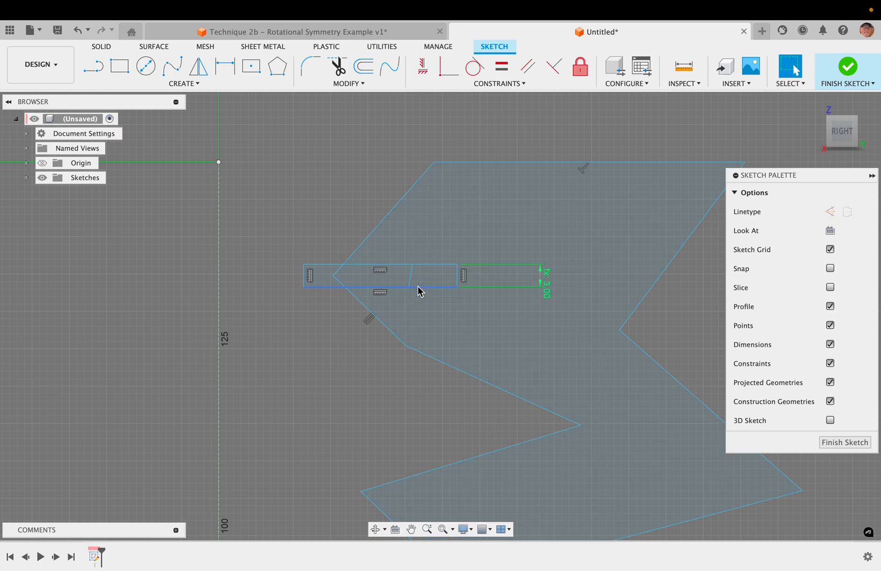
scroll(418, 280, "up", 5)
left_click(384, 238)
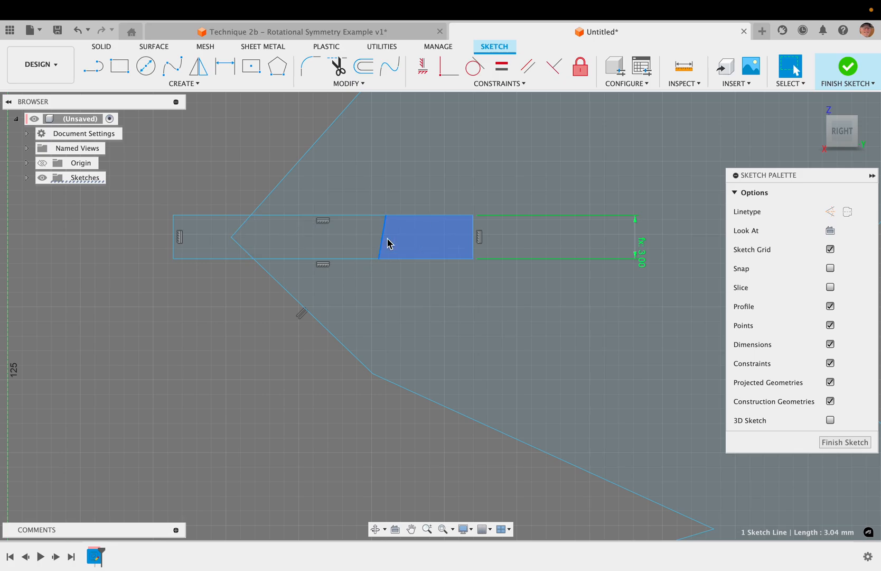
left_click(424, 73)
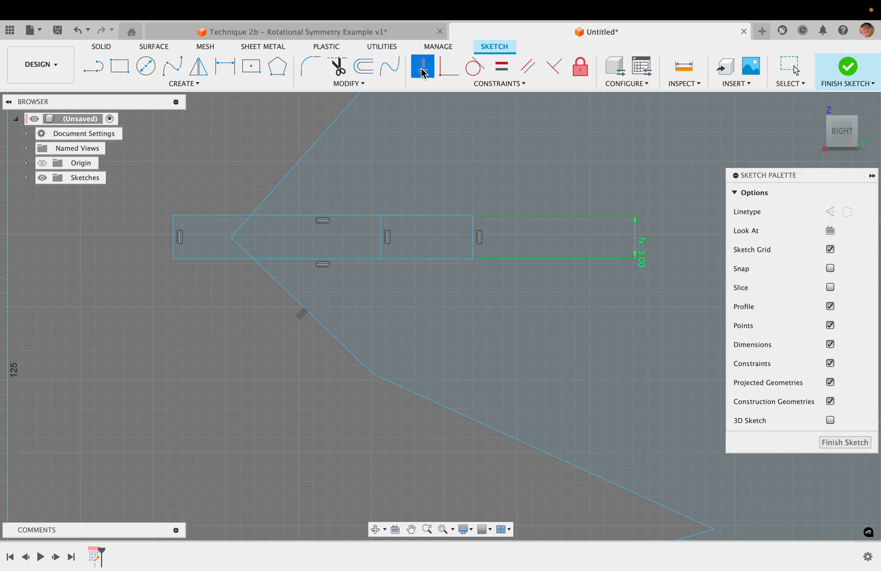
key("Escape")
scroll(401, 287, "down", 3)
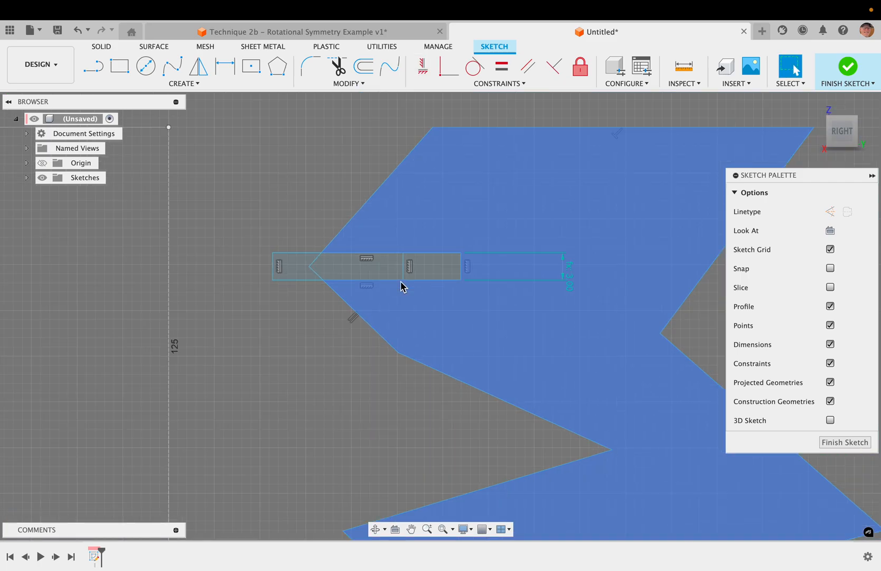
- Finish the sketch and select the fin profile plus the inner-end segments of the upper and lower slots, inside the fin, for an Extrude
left_click(832, 442)
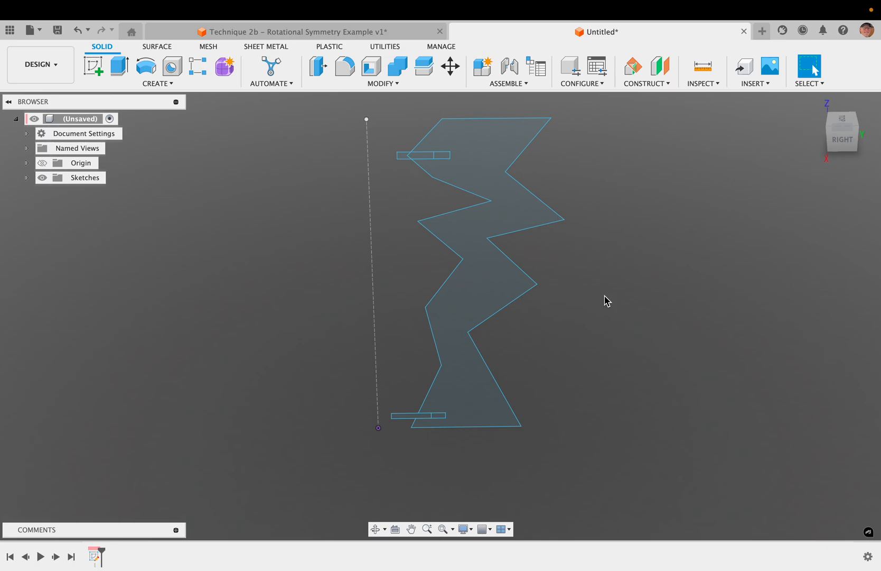
key("e")
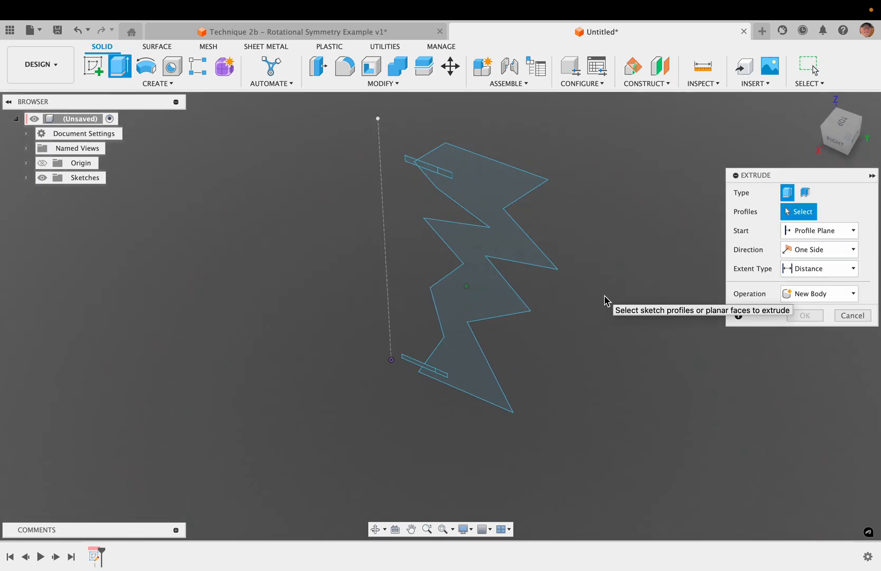
left_click(474, 276)
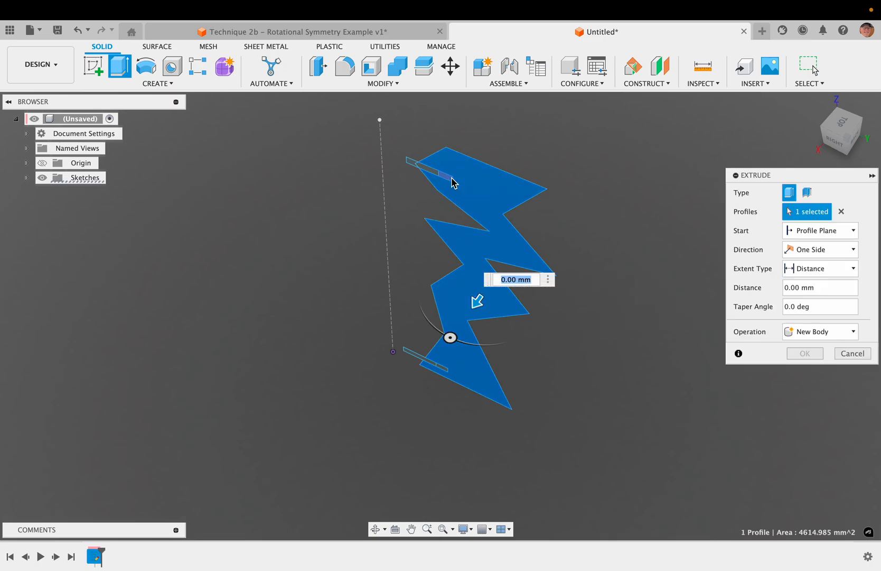
scroll(452, 184, "down", 3)
scroll(452, 183, "up", 5)
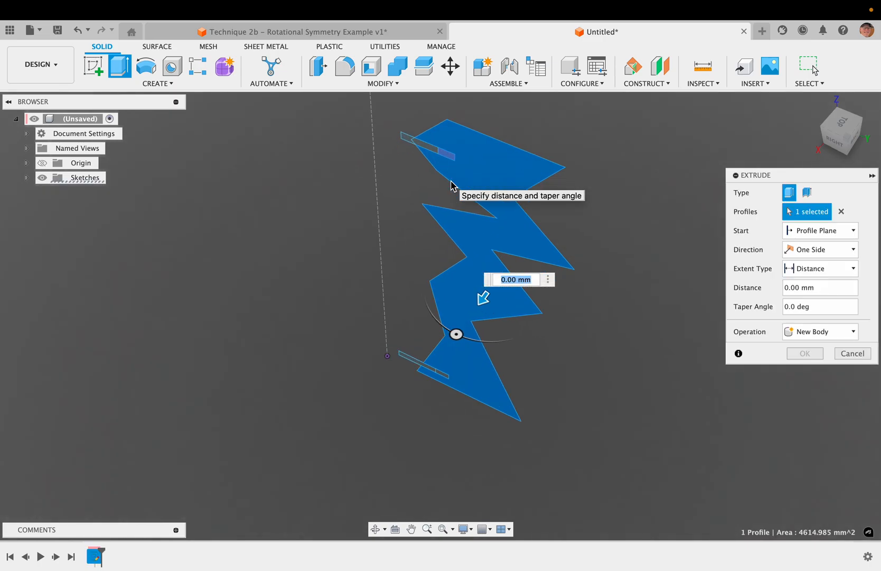
scroll(452, 184, "down", 5, "shift")
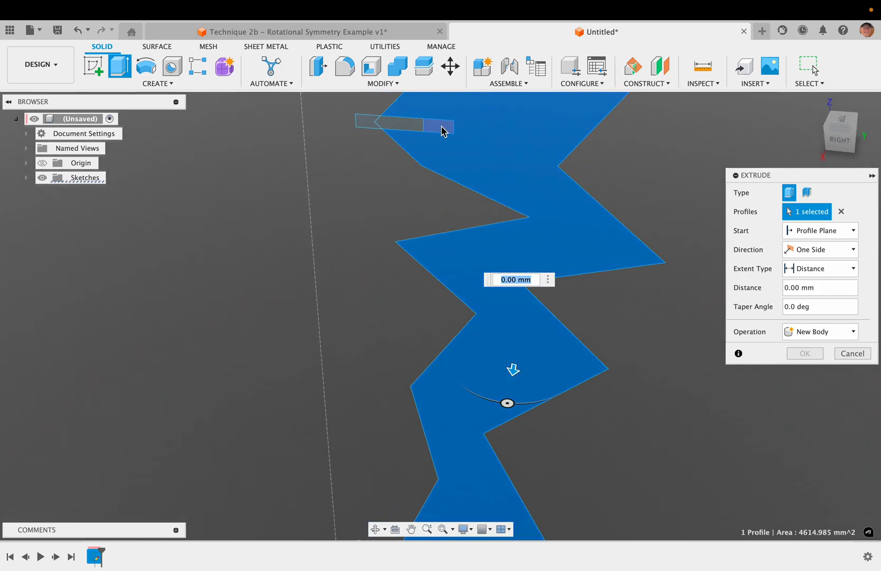
left_click(443, 131)
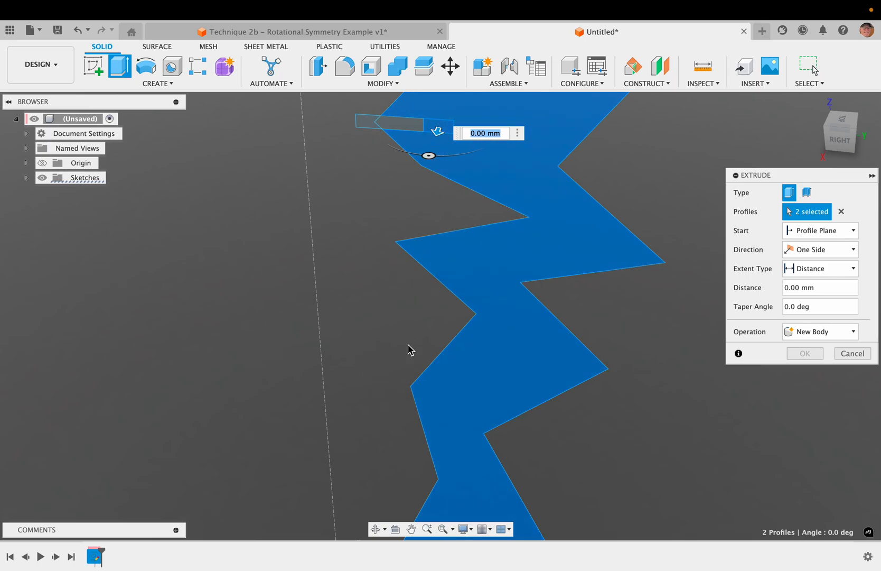
scroll(410, 349, "down", 5)
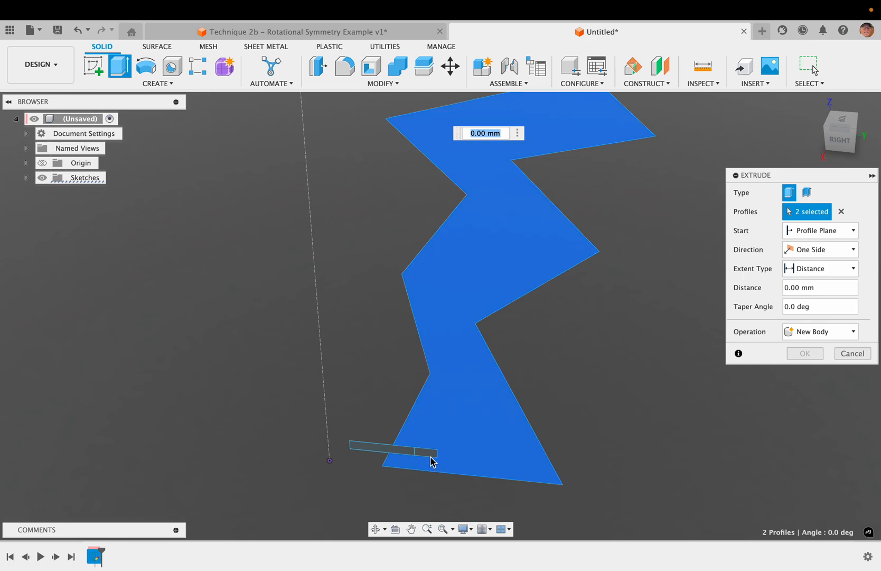
left_click(430, 455)
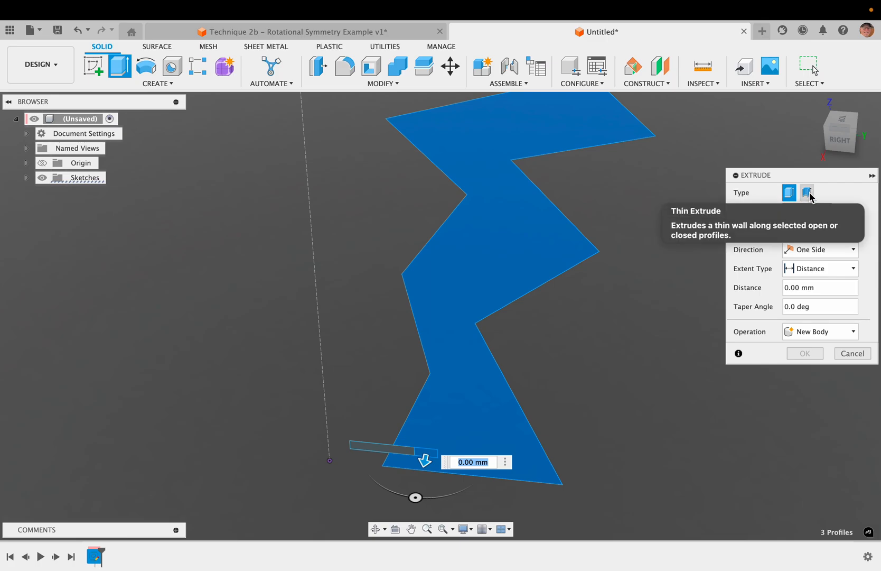
- Set the extrusion to symmetric with a distance of material_thickness, measured as the whole length
left_click(844, 255)
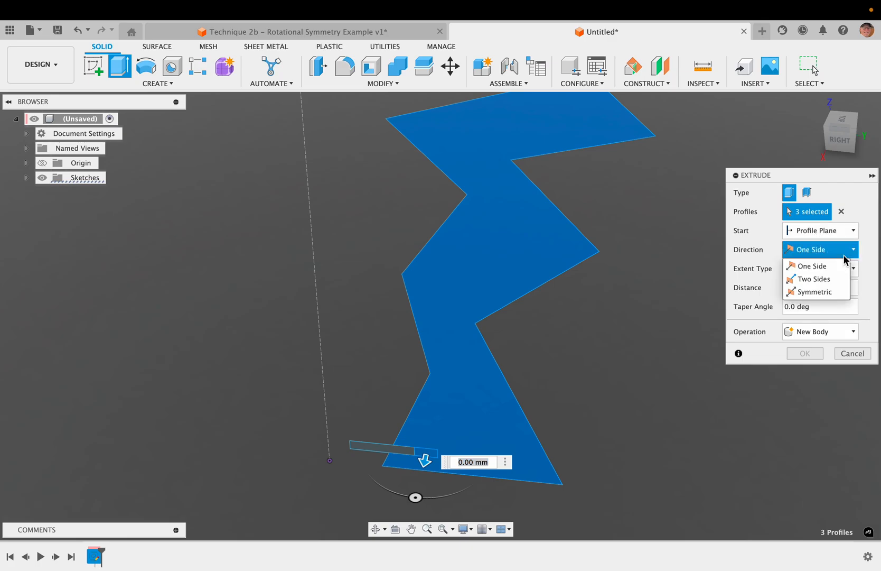
left_click(832, 291)
double_click(838, 305)
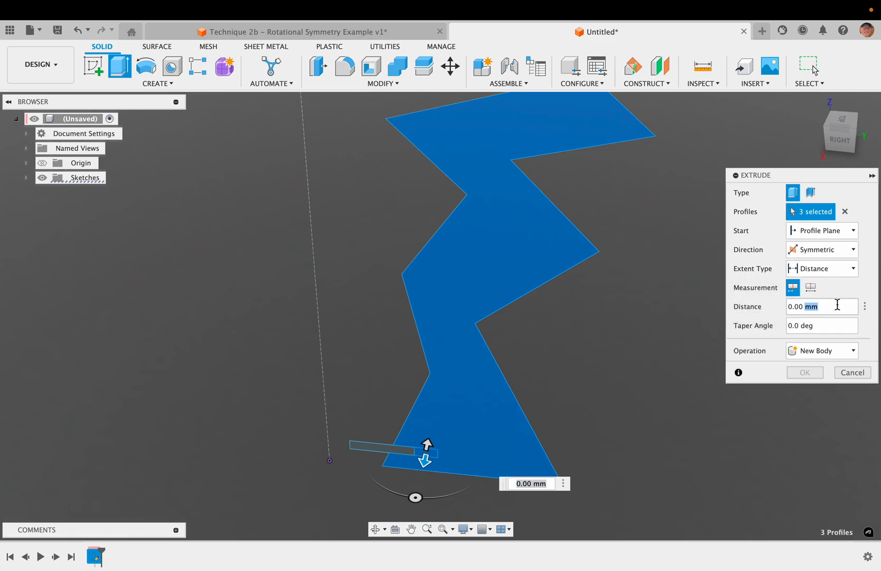
type("mat")
key("Return")
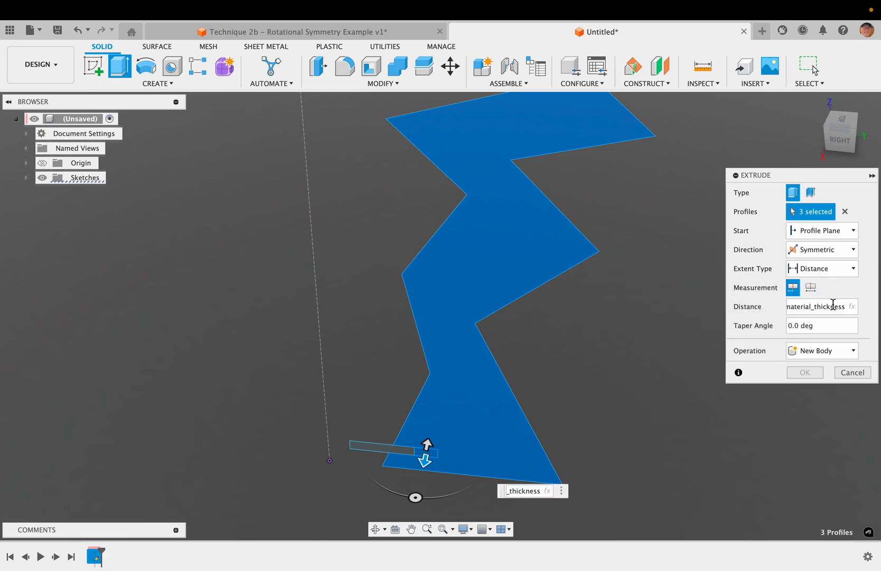
left_click(810, 286)
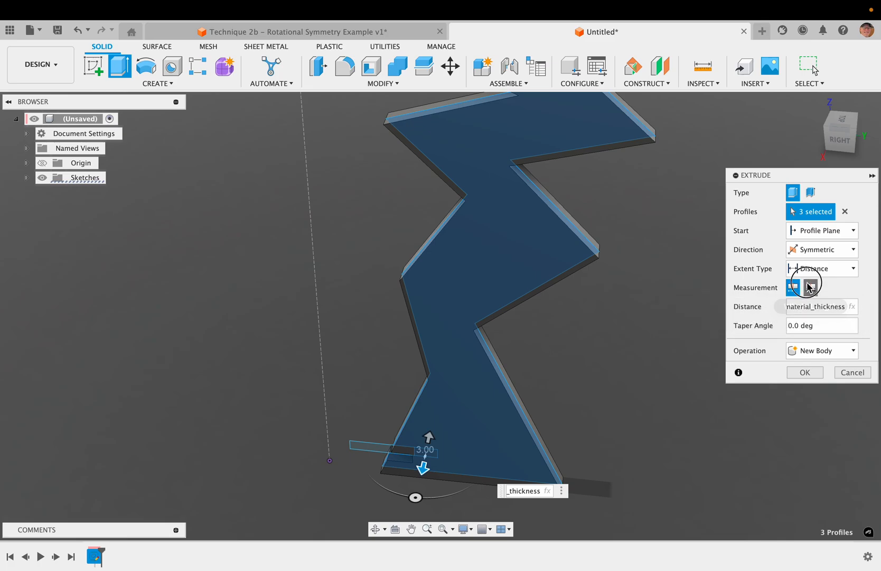
- Examine the extrusion preview edge-on and from the side, checking its thickness about the sketch plane and the open lower slot
scroll(678, 247, "right", 10, "shift")
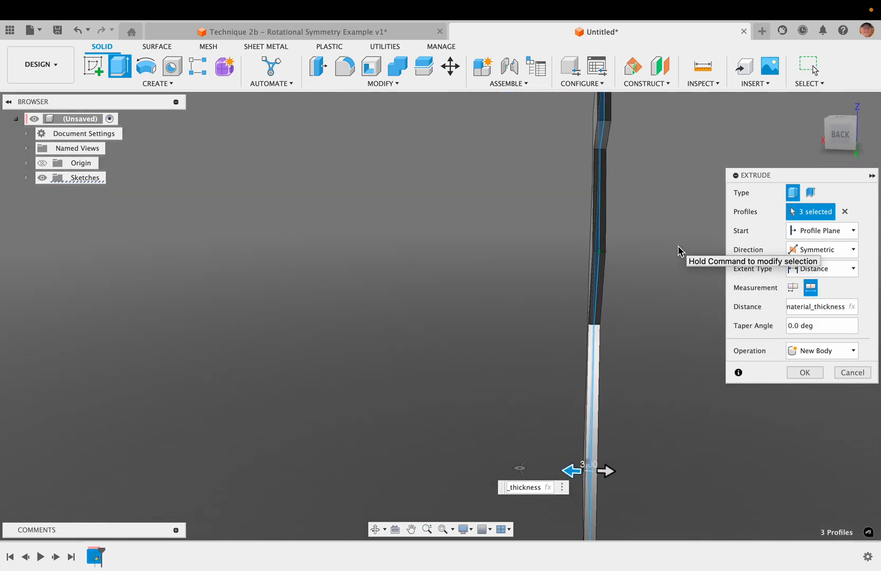
scroll(679, 245, "left", 3, "shift")
scroll(679, 245, "right", 3, "shift")
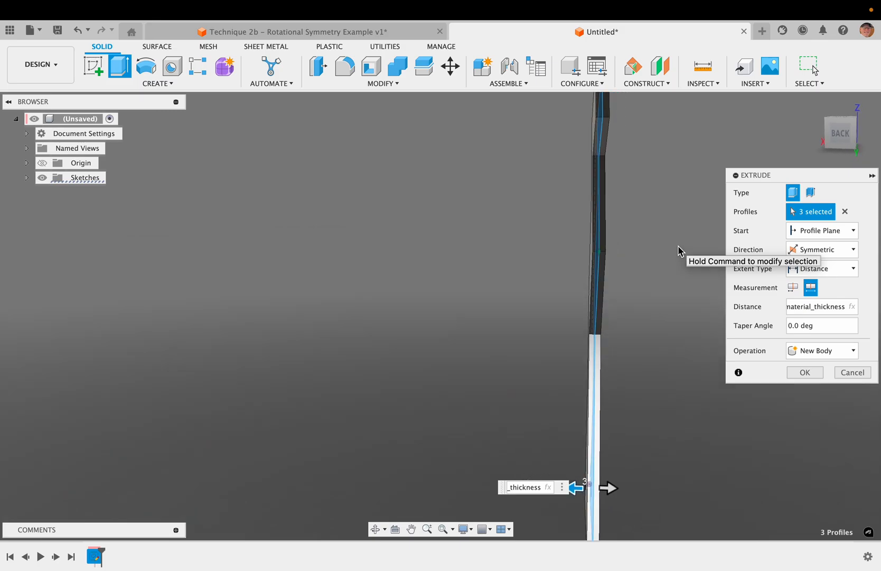
scroll(678, 245, "up", 4, "shift")
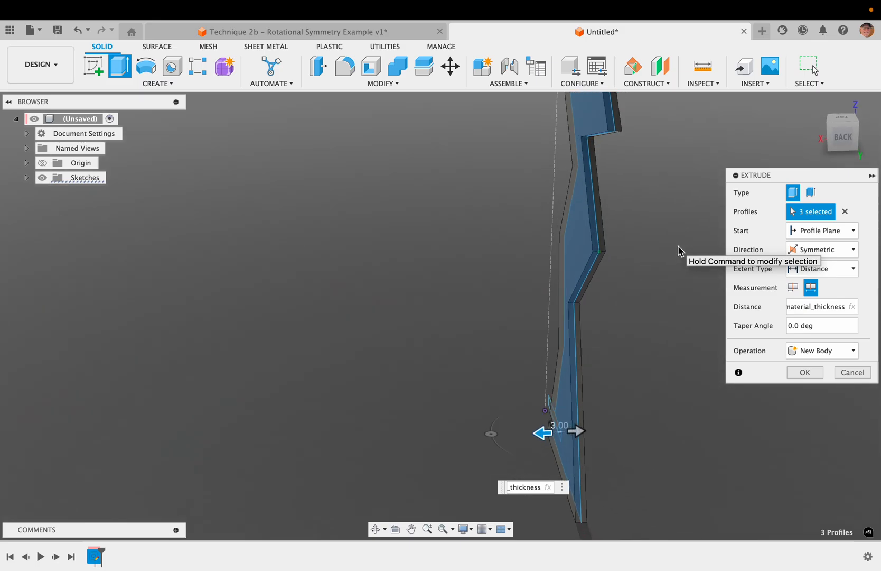
scroll(678, 250, "right", 3, "shift")
scroll(678, 251, "left", 5, "shift")
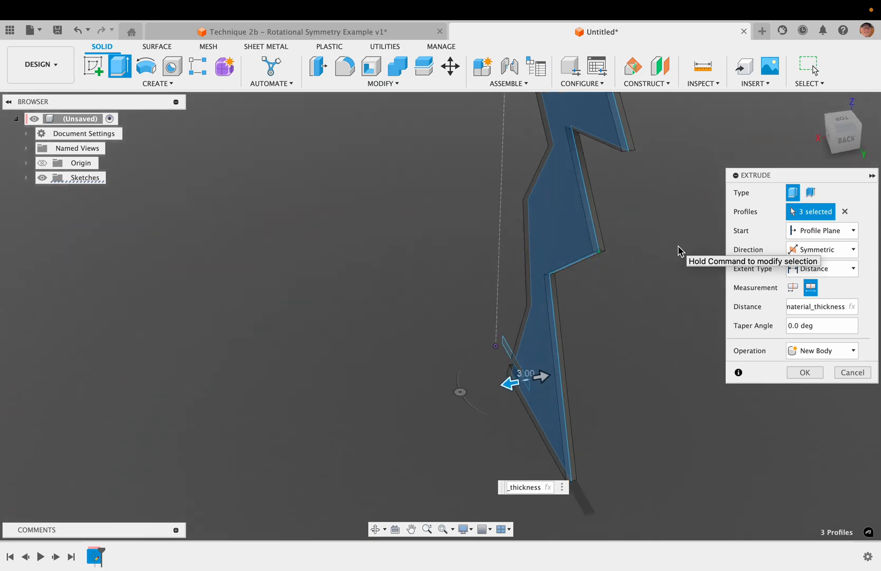
scroll(678, 251, "left", 3, "shift")
scroll(678, 251, "right", 6, "shift")
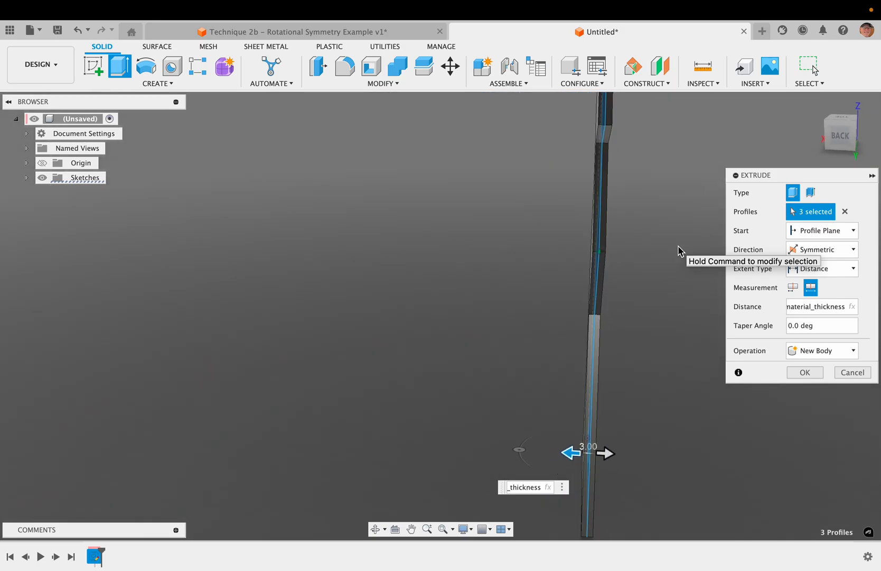
scroll(679, 251, "right", 2, "shift")
right_click(679, 251)
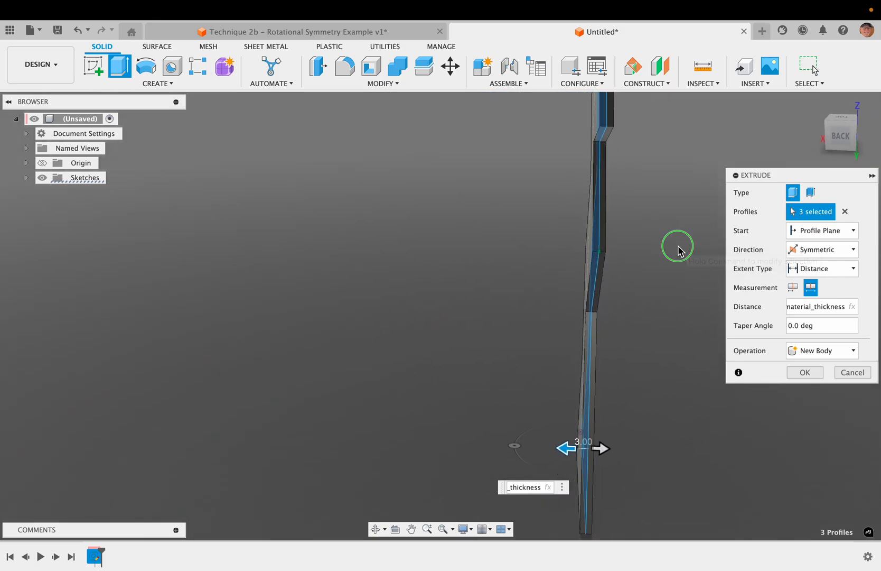
left_click(823, 180)
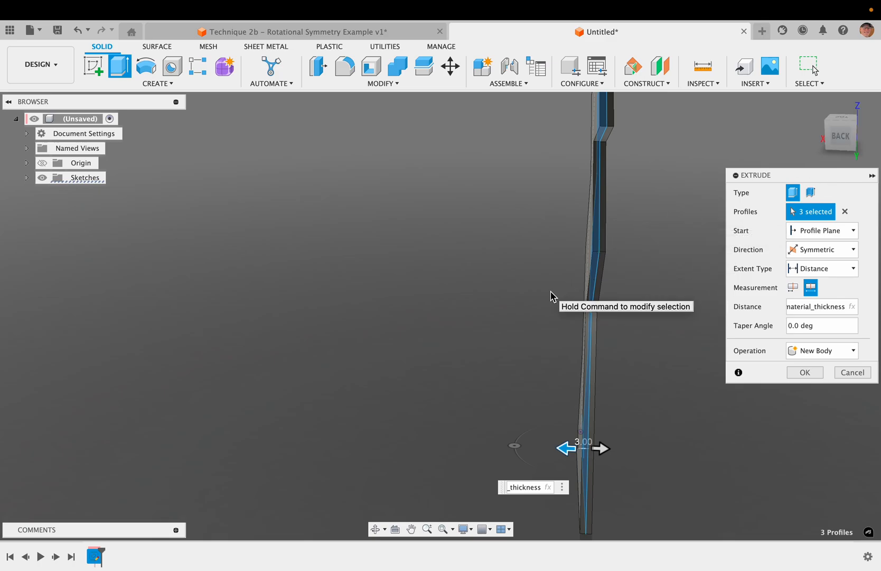
scroll(551, 297, "left", 10, "shift")
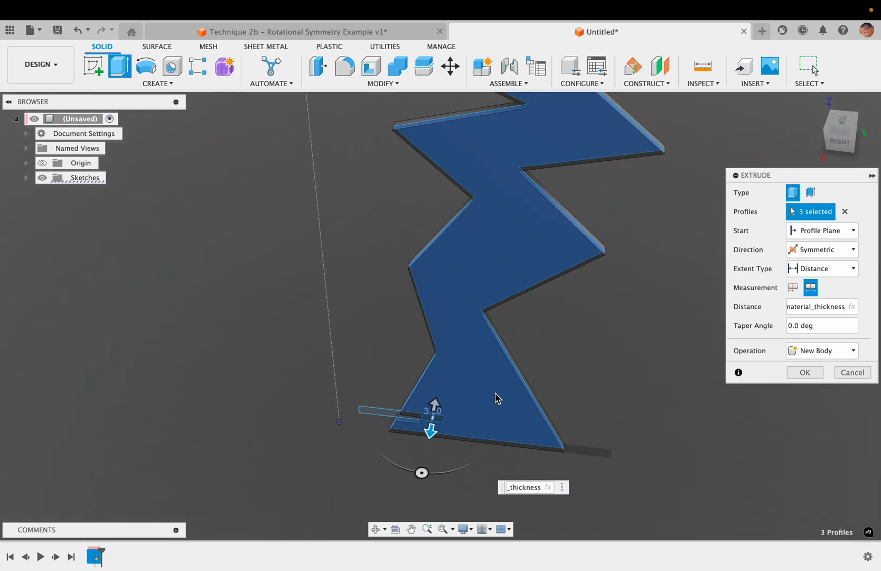
scroll(496, 393, "down", 5, "shift")
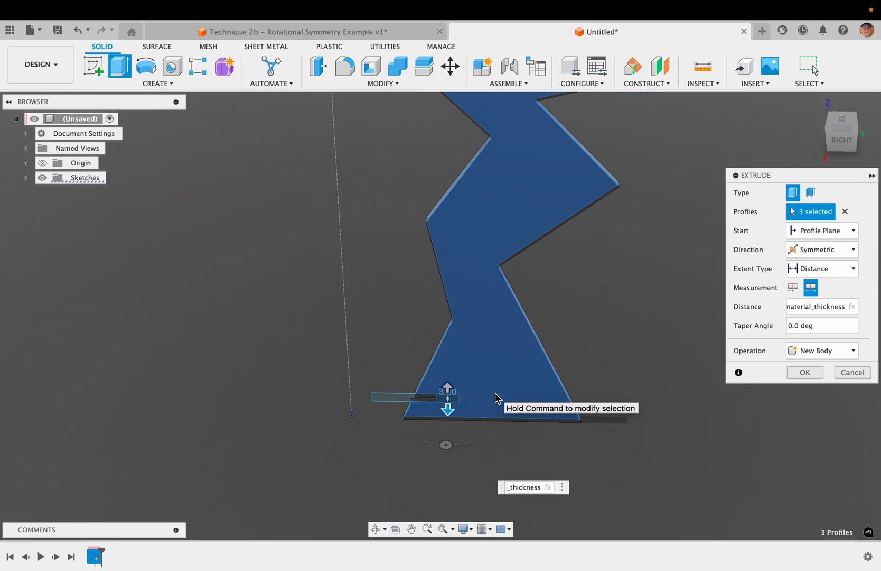
scroll(495, 394, "down", 5, "shift")
scroll(495, 394, "right", 5, "shift")
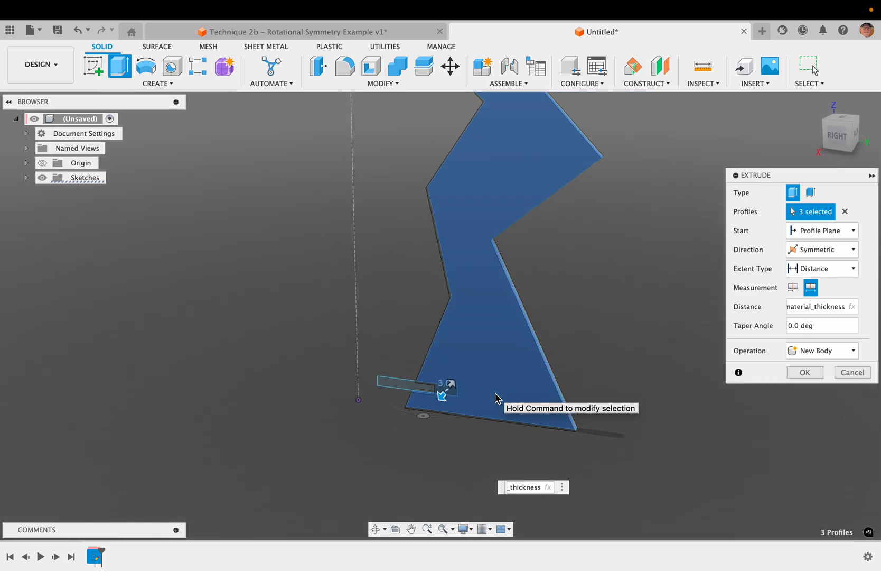
scroll(495, 397, "up", 5, "shift")
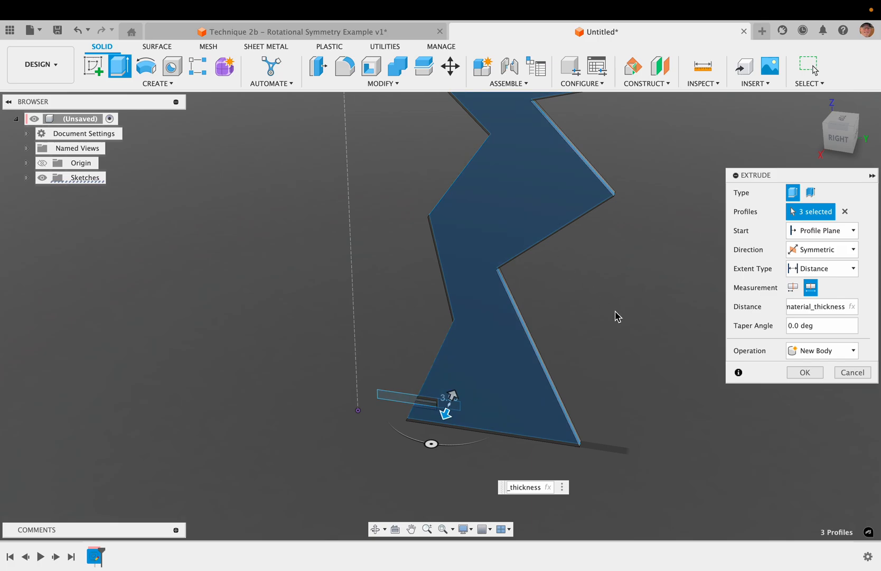
- Create the fin as a new body and make the profile sketch visible again
left_click(804, 373)
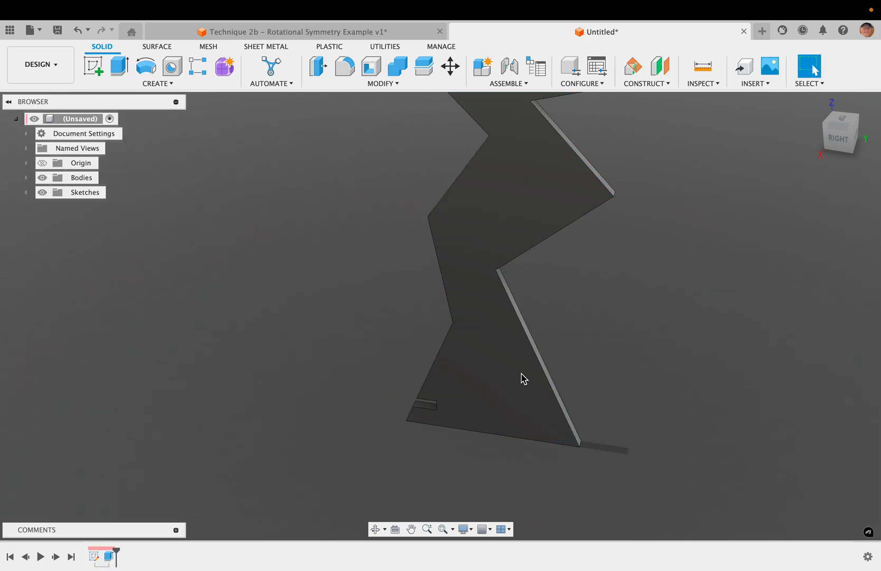
left_click(26, 192)
left_click(54, 206)
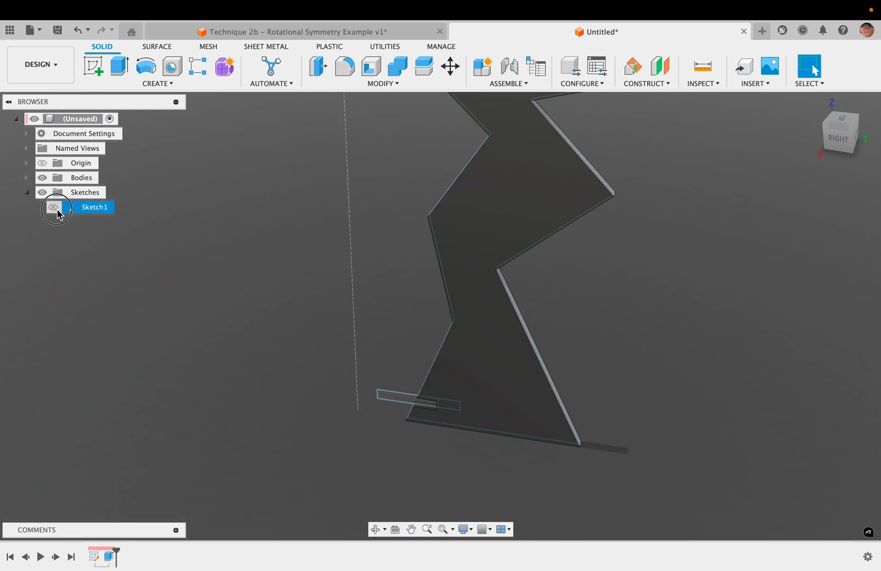
scroll(333, 426, "down", 1)
scroll(333, 427, "up", 5)
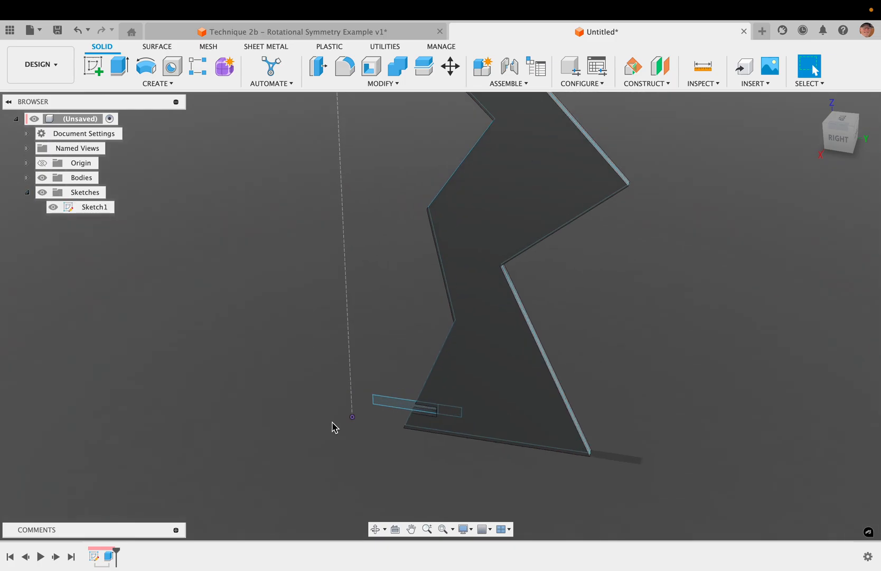
scroll(333, 427, "left", 5, "shift")
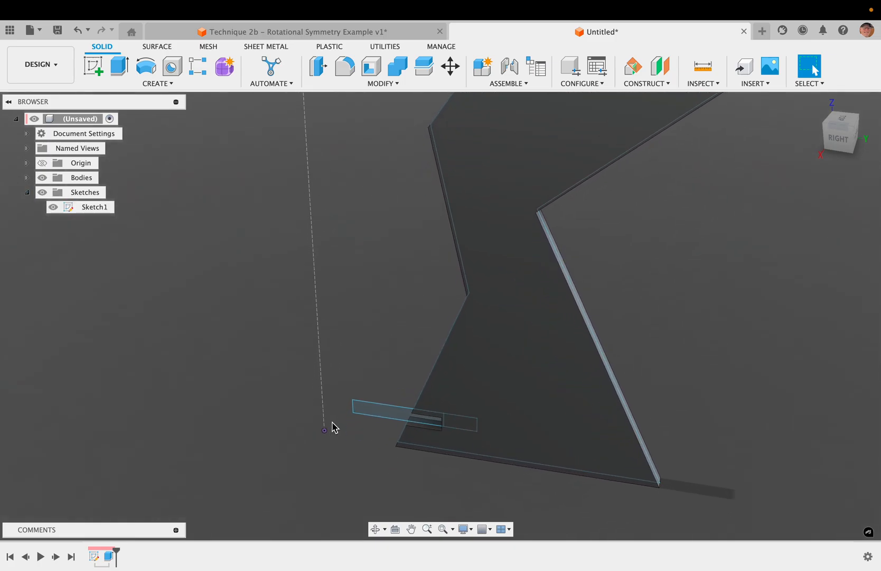
type("s")
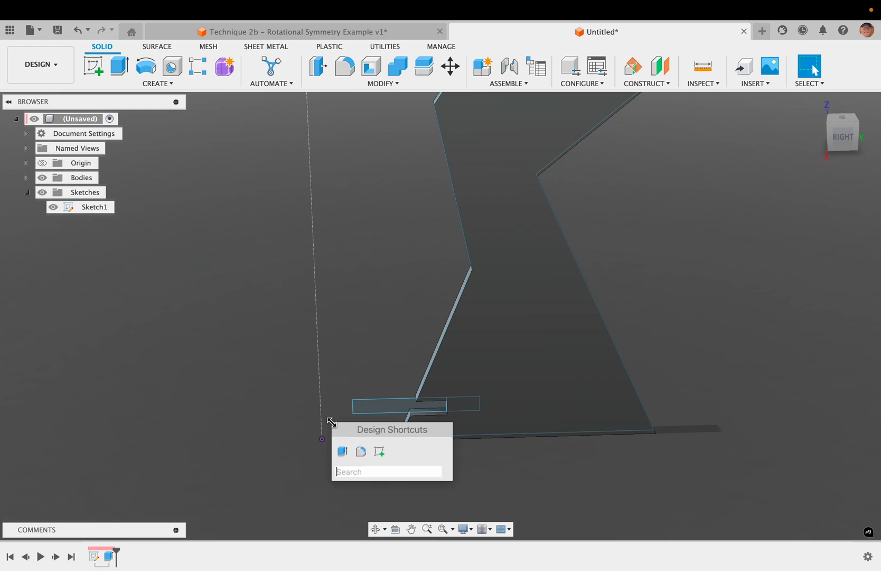
type("revo")
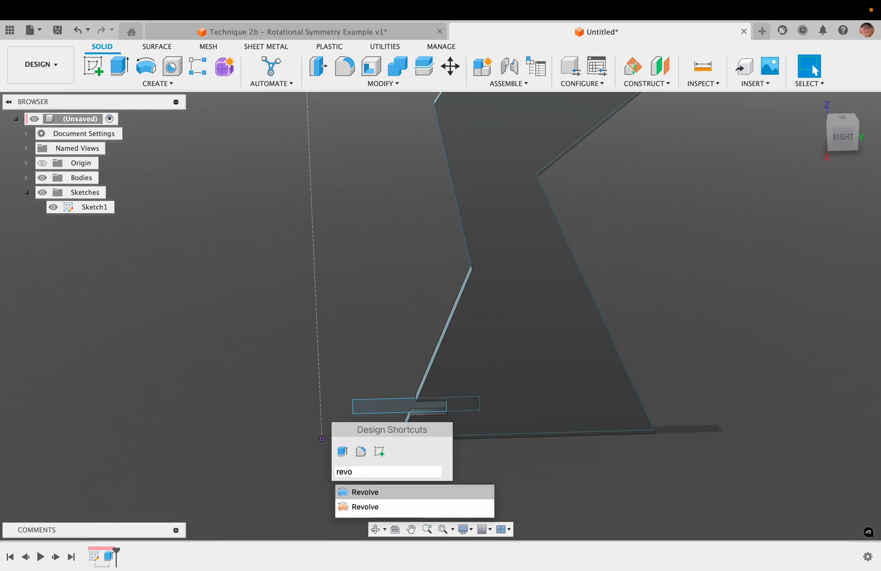
key("Return")
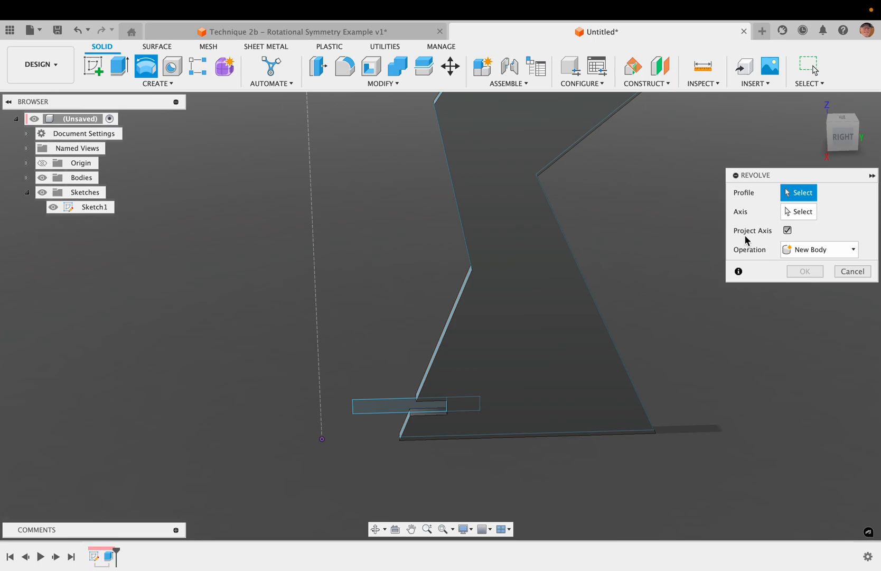
left_click(376, 407)
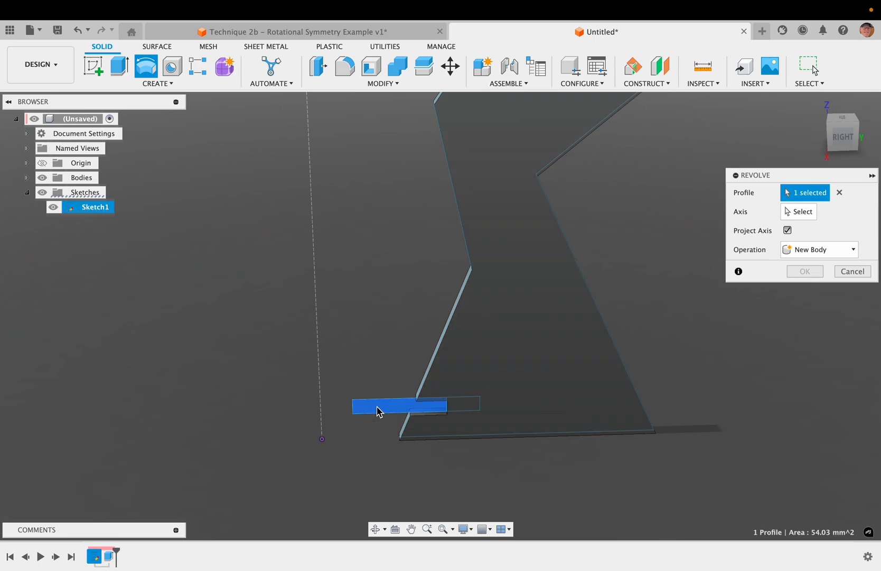
scroll(419, 370, "right", 5, "shift")
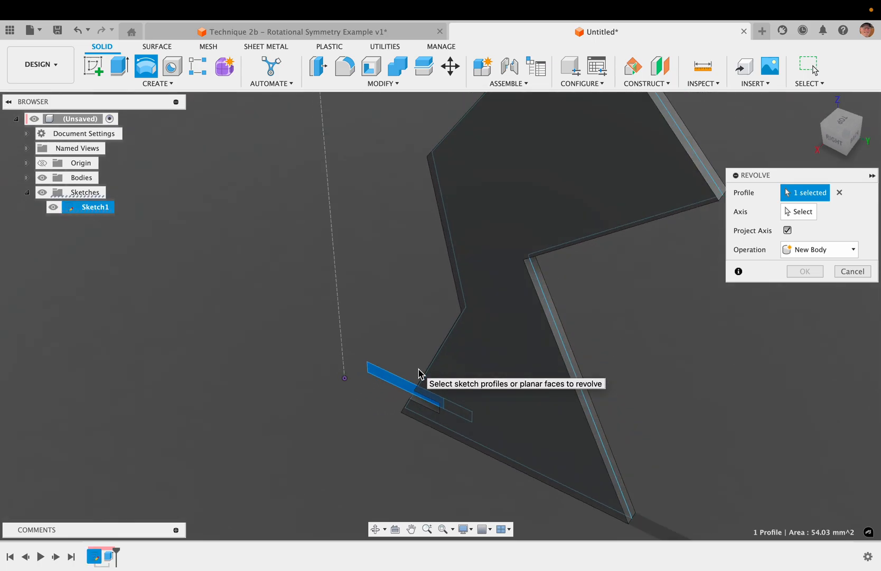
left_click(797, 213)
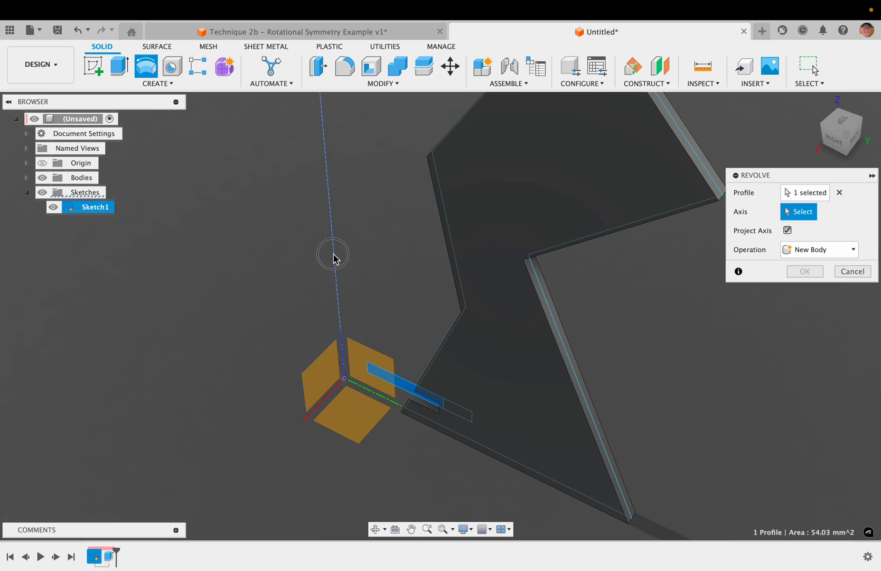
left_click(333, 255)
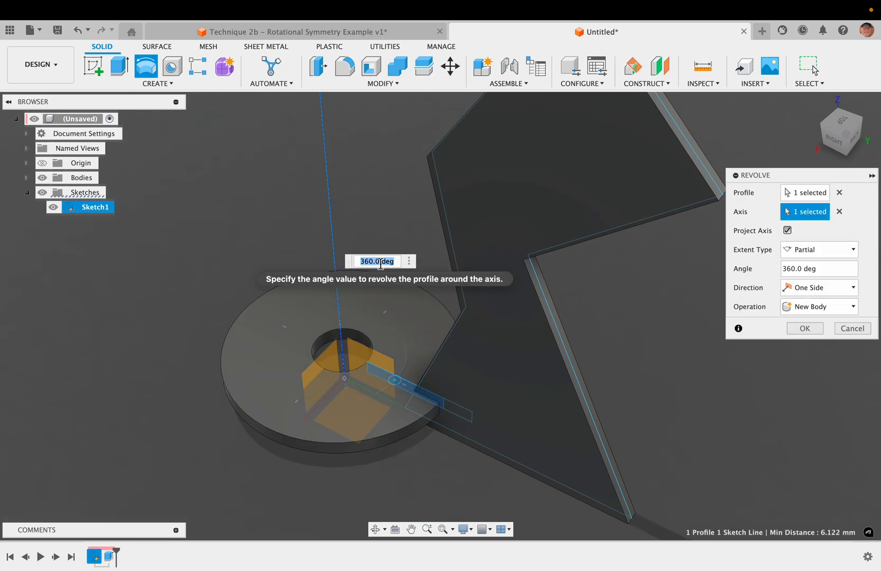
scroll(425, 306, "down", 5, "shift")
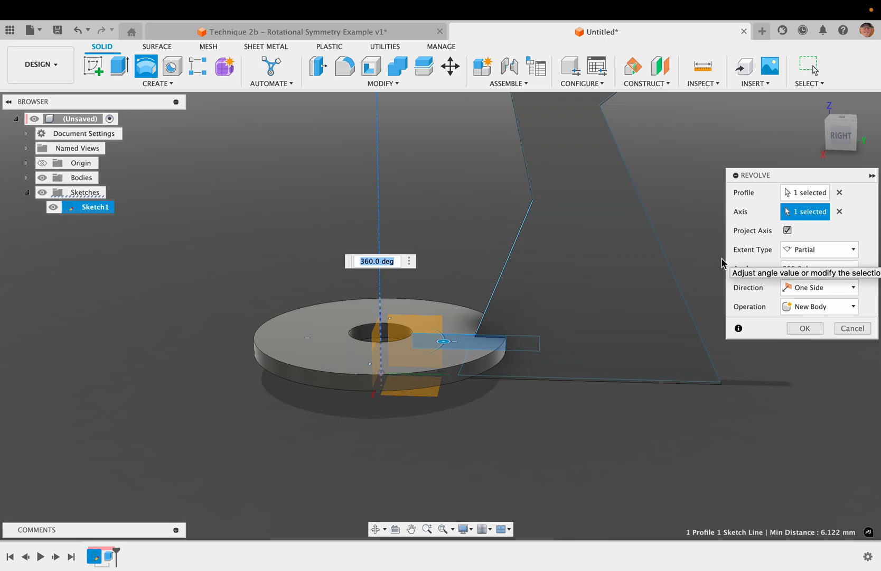
left_click(811, 195)
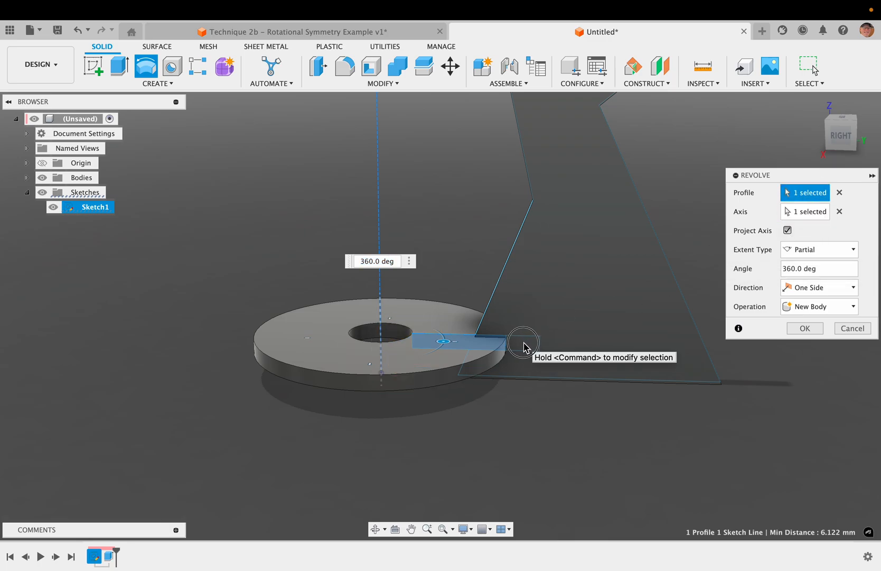
left_click(839, 193)
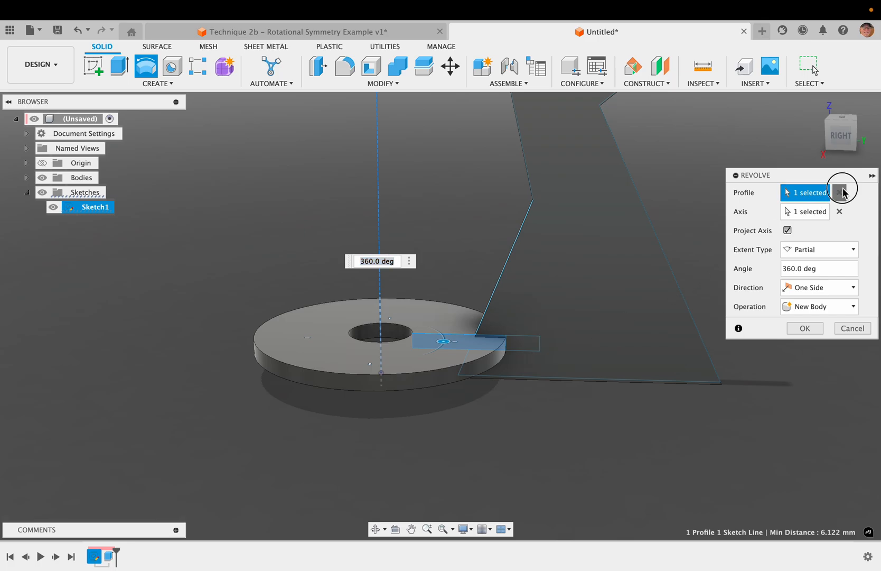
left_click(529, 344)
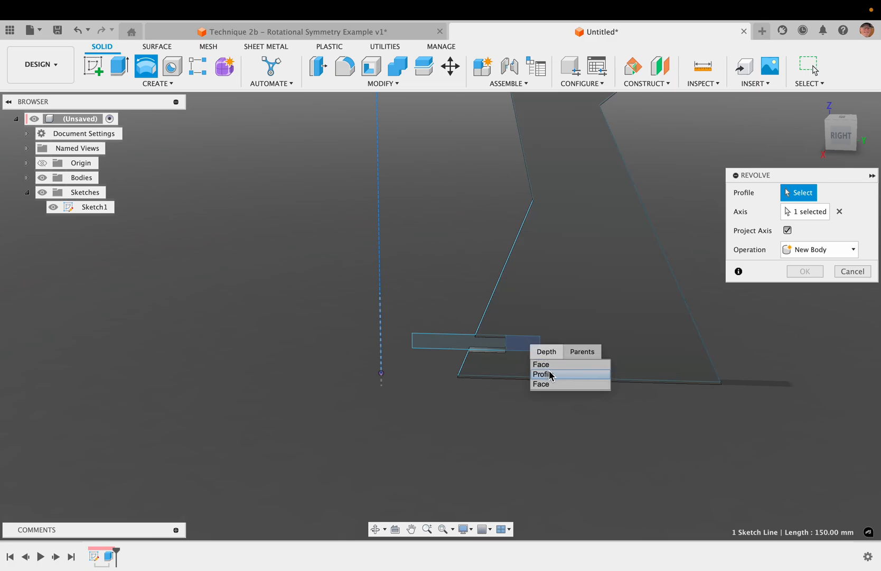
left_click(549, 374)
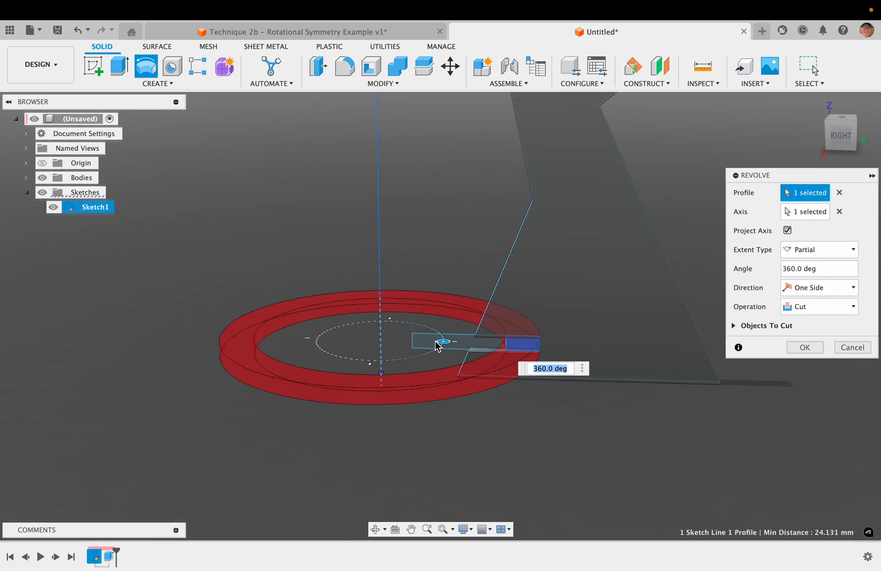
scroll(467, 347, "up", 5)
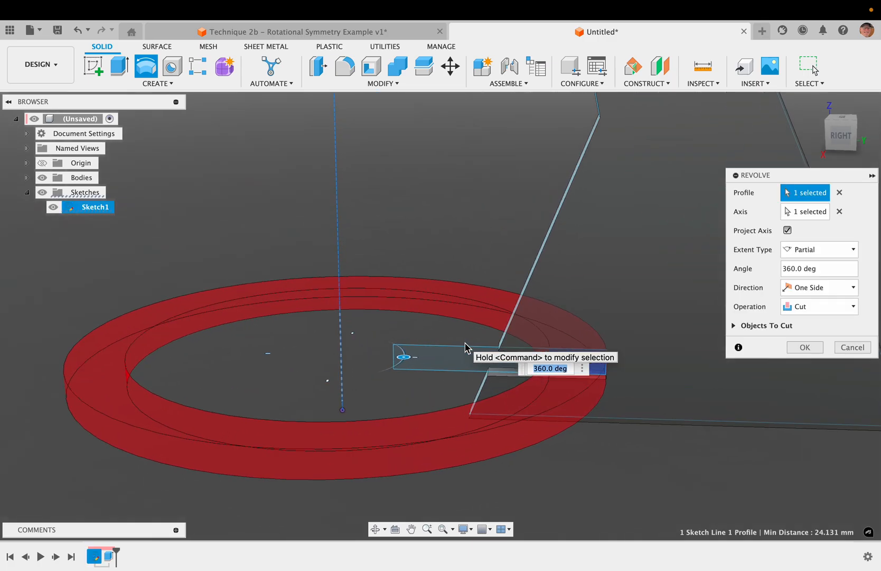
left_click(824, 307)
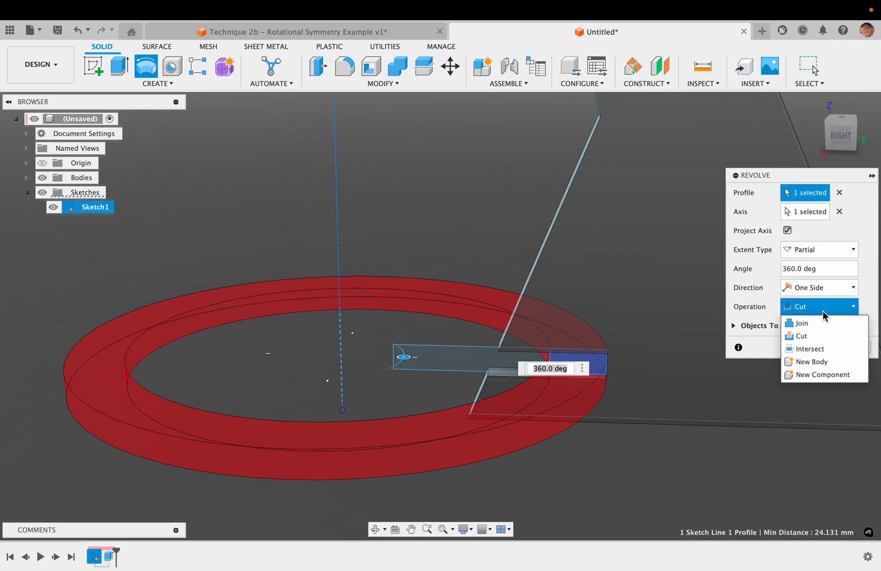
left_click(824, 361)
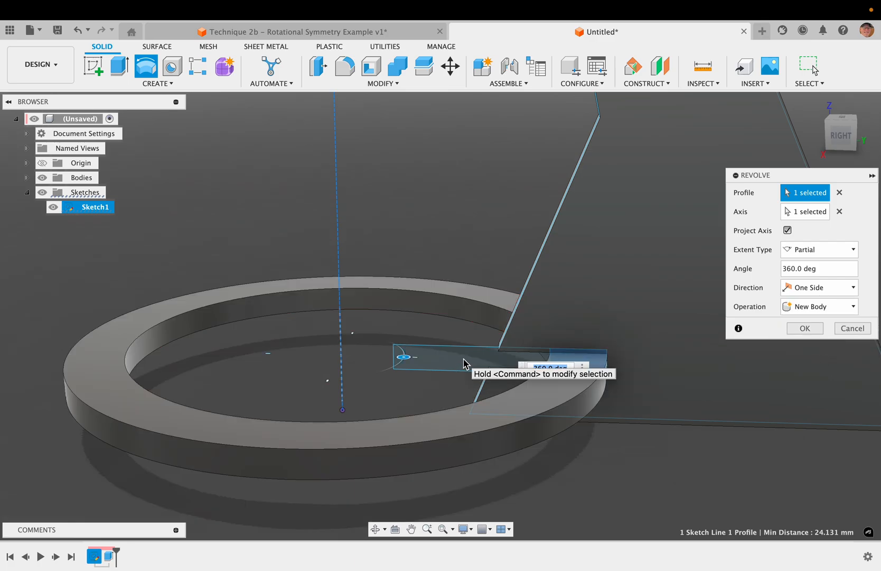
key("Escape")
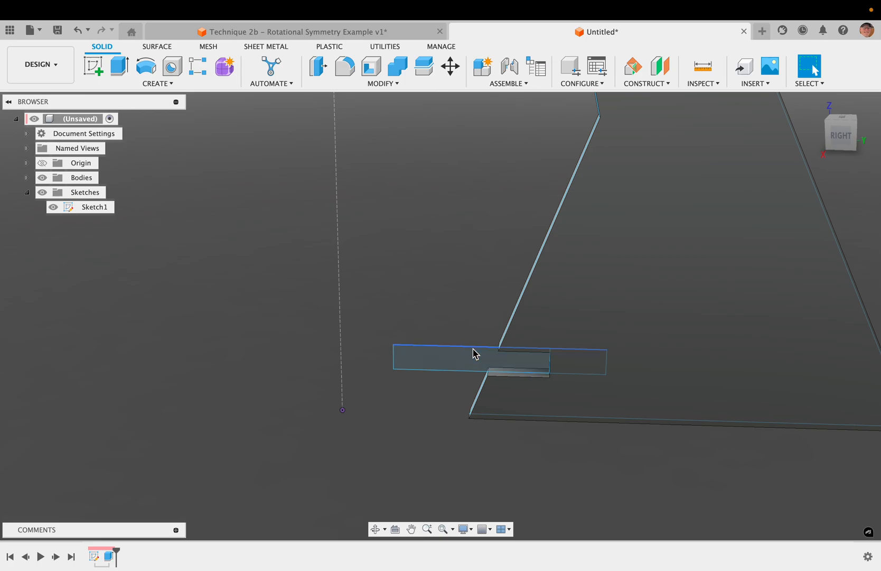
- Select both segments of the lower slot rectangle, including the one hidden inside the fin, as profiles for a Revolve
left_click(577, 371)
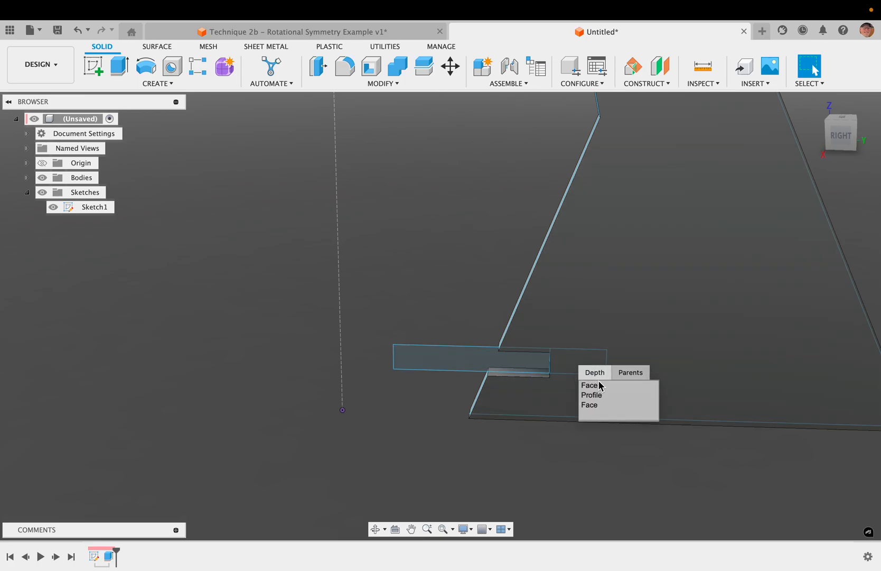
left_click(608, 396)
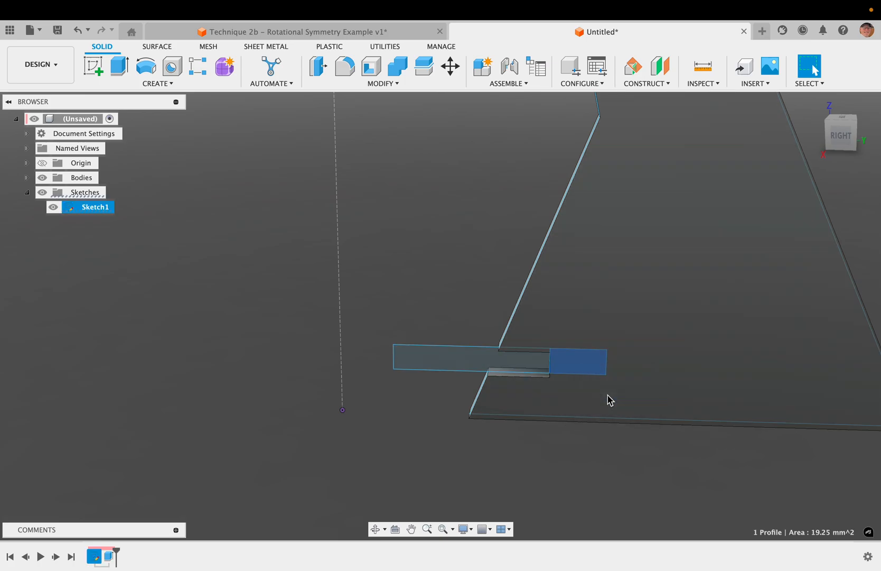
left_click(457, 359)
type("s")
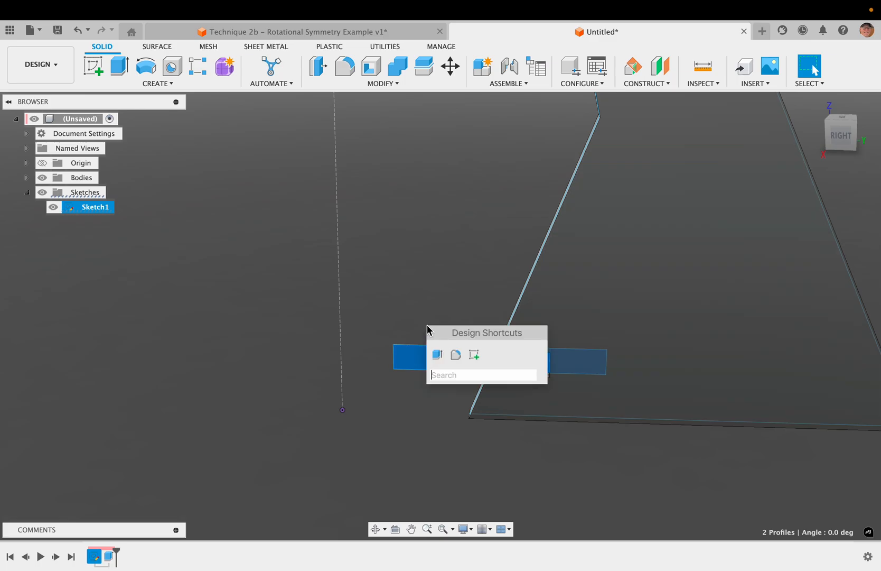
type("rev")
key("BackSpace")
key("BackSpace")
type("evo")
key("Return")
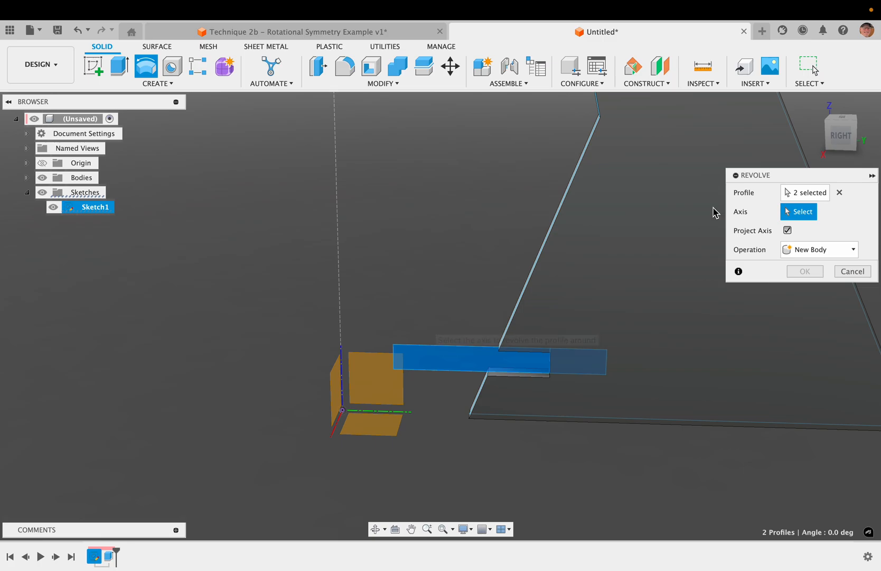
- Revolve the lower slot profiles around the vertical construction line with a Full extent as a new body
left_click(340, 292)
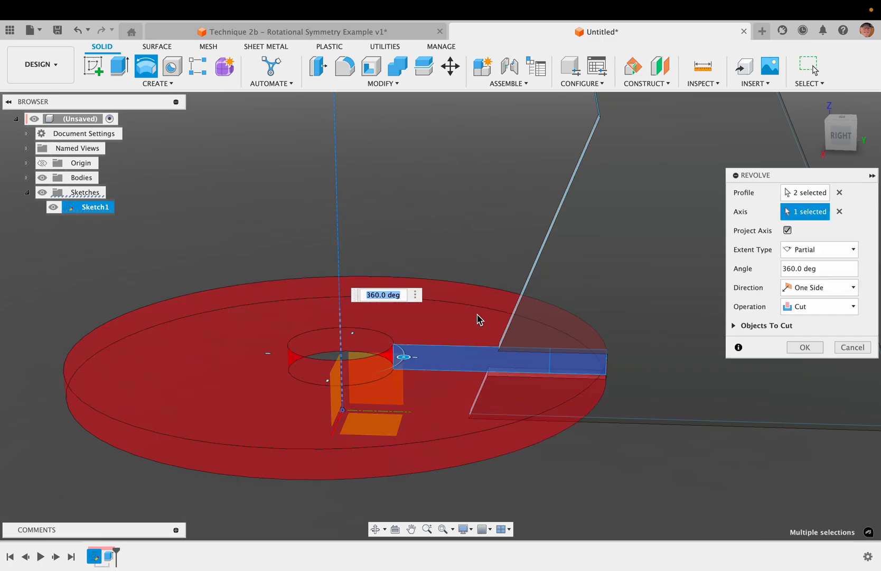
left_click(791, 308)
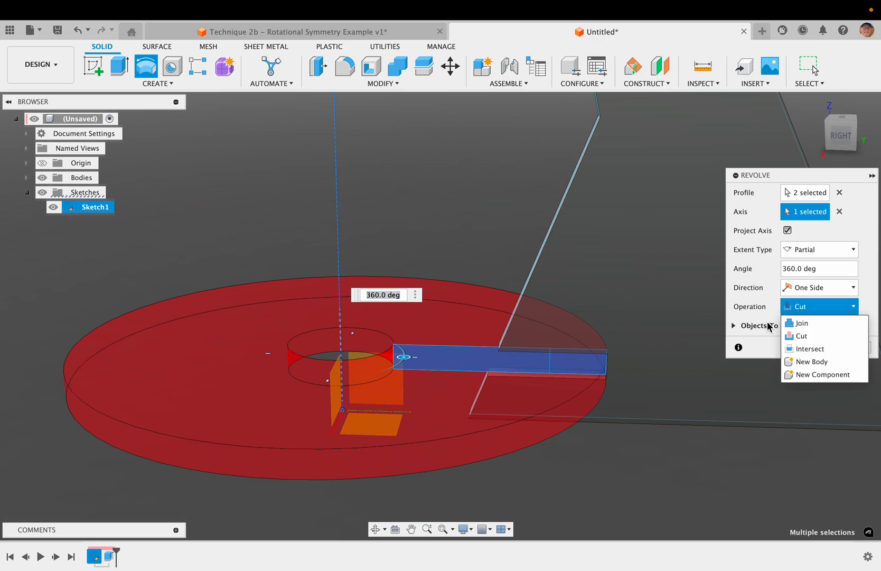
left_click(793, 361)
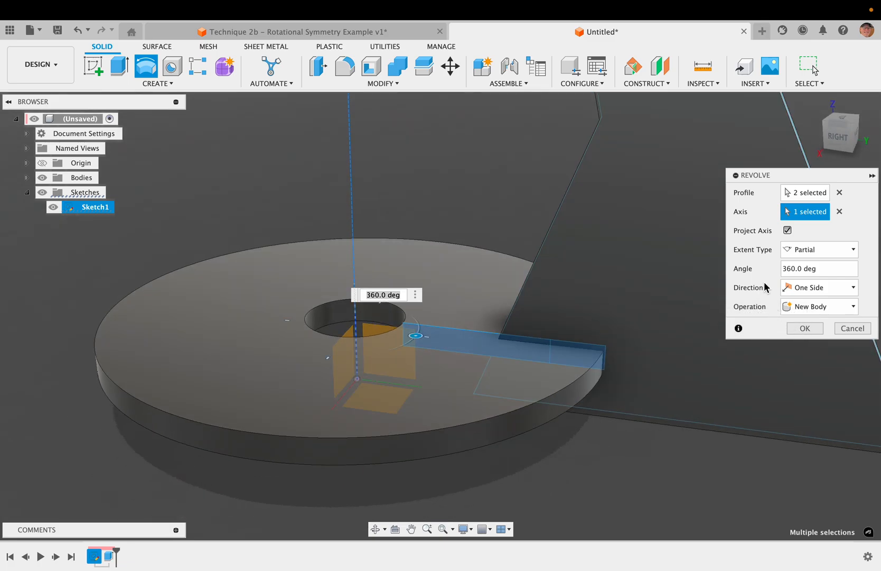
left_click(804, 253)
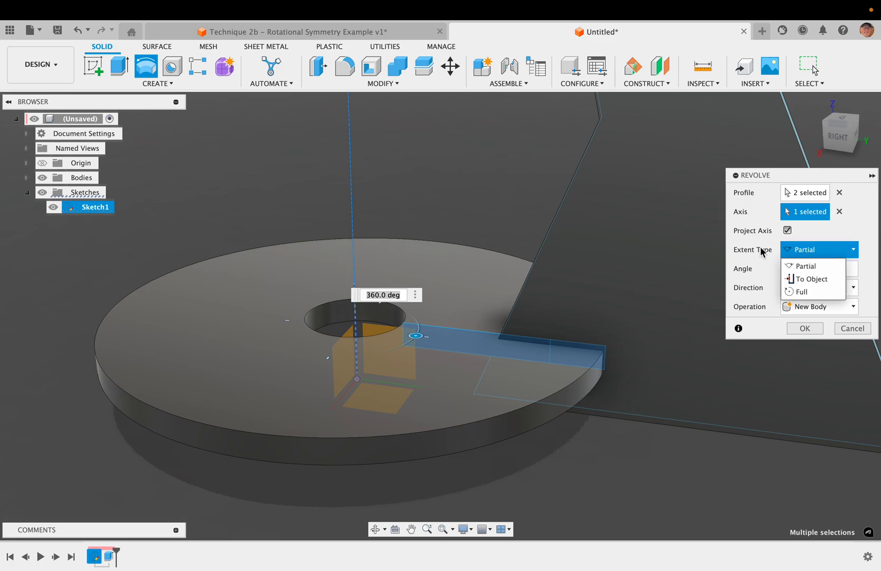
left_click(800, 292)
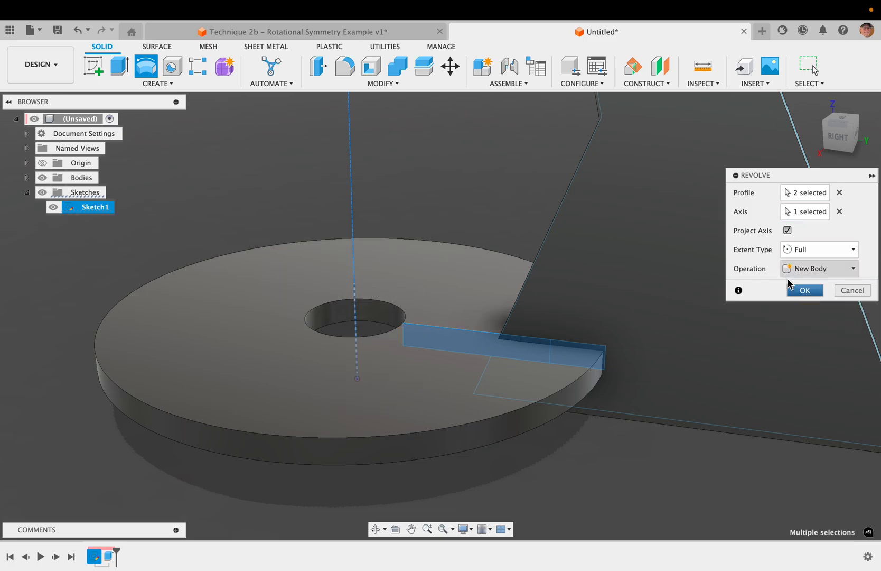
left_click(803, 292)
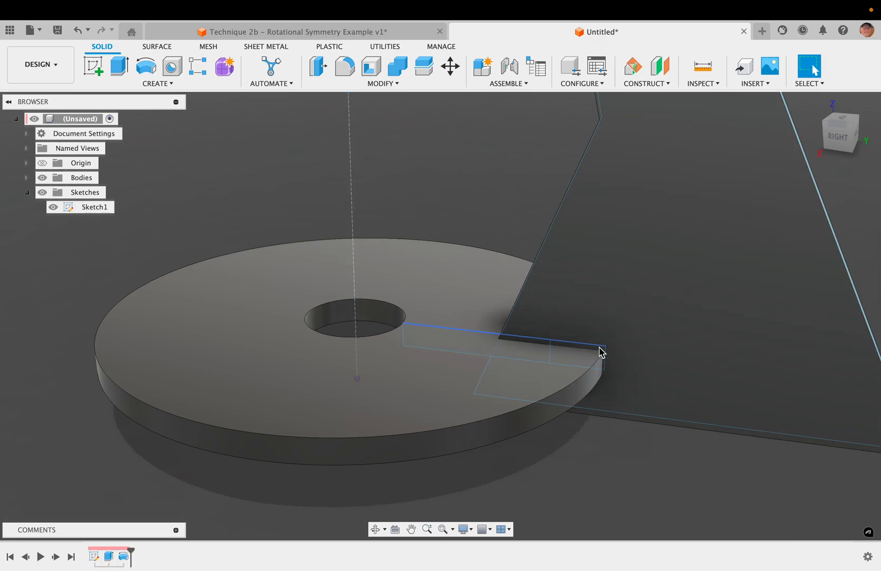
- Select all three segments of the upper slot rectangle, including the one hidden inside the fin, as profiles for a Revolve
scroll(599, 347, "down", 5)
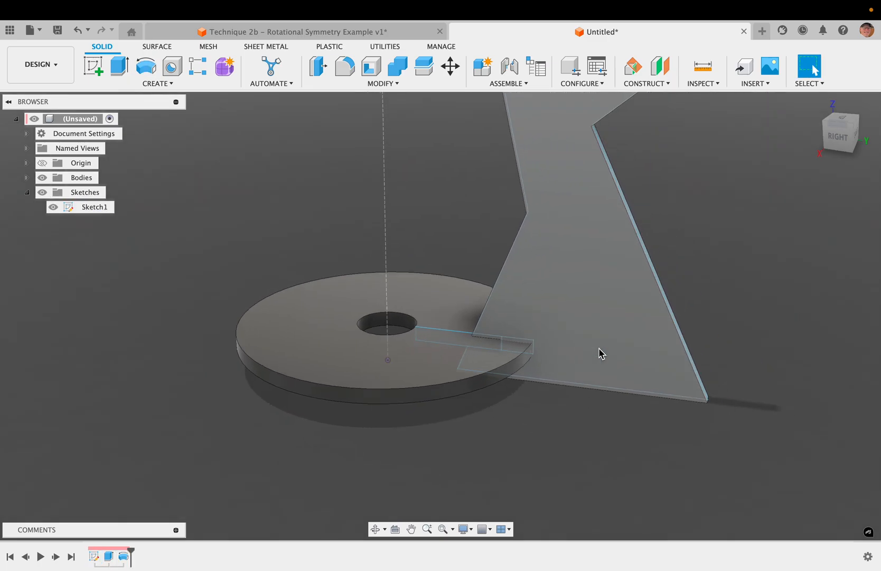
scroll(599, 353, "up", 10)
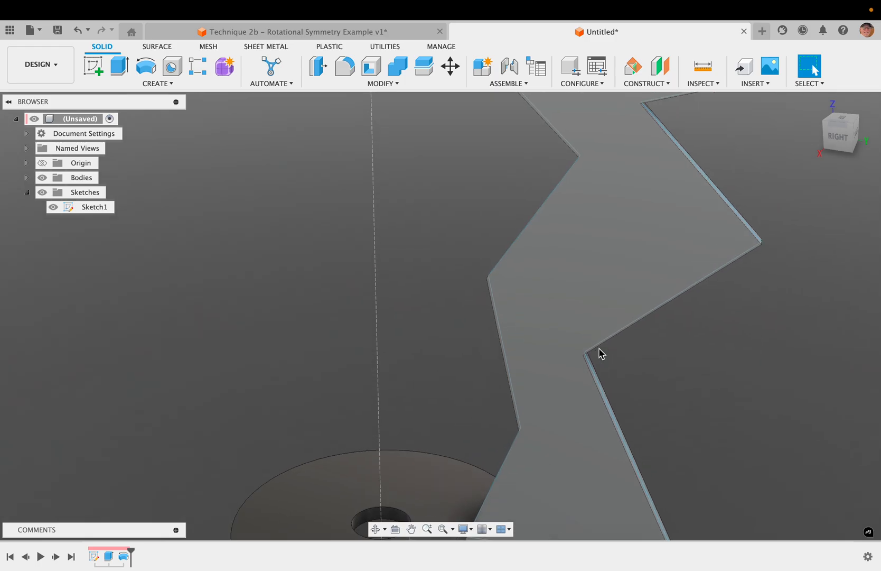
scroll(601, 353, "down", 5)
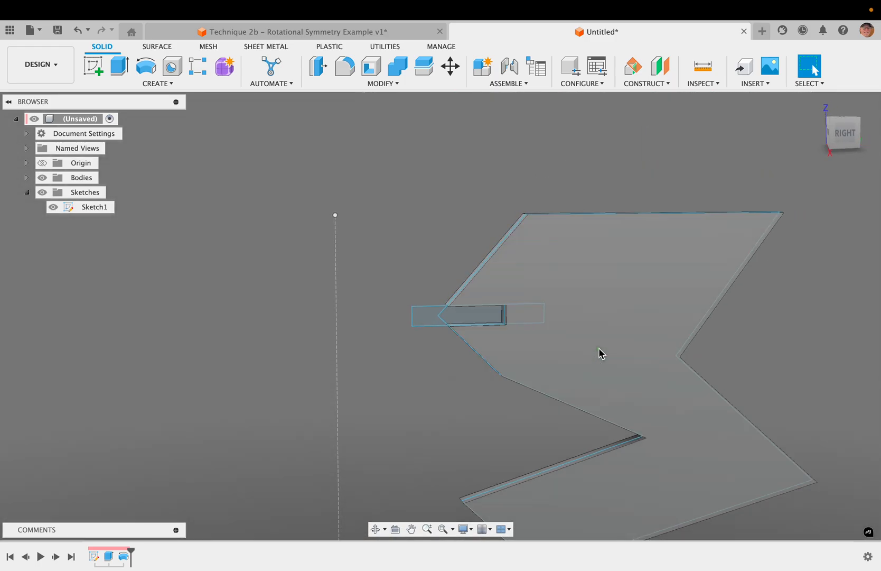
left_click(524, 315)
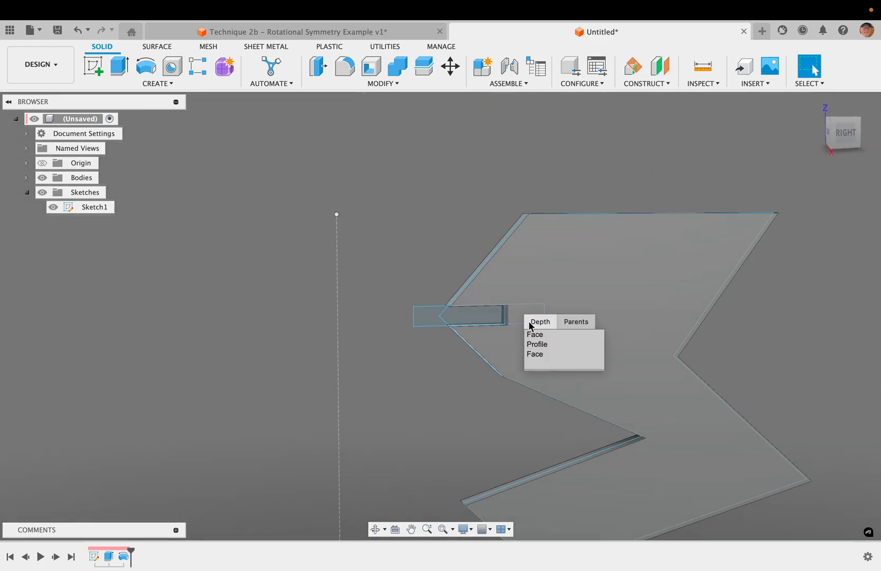
left_click(550, 346)
left_click(492, 320)
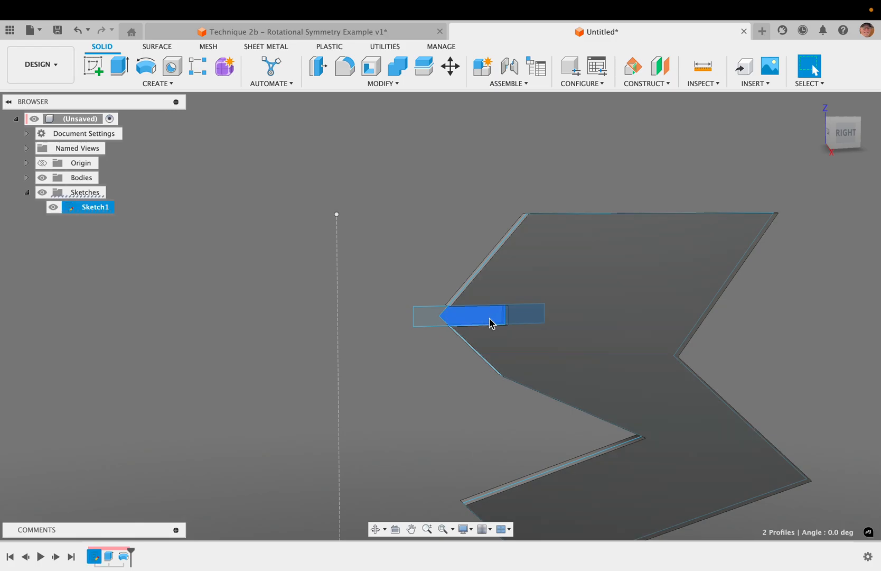
left_click(425, 320)
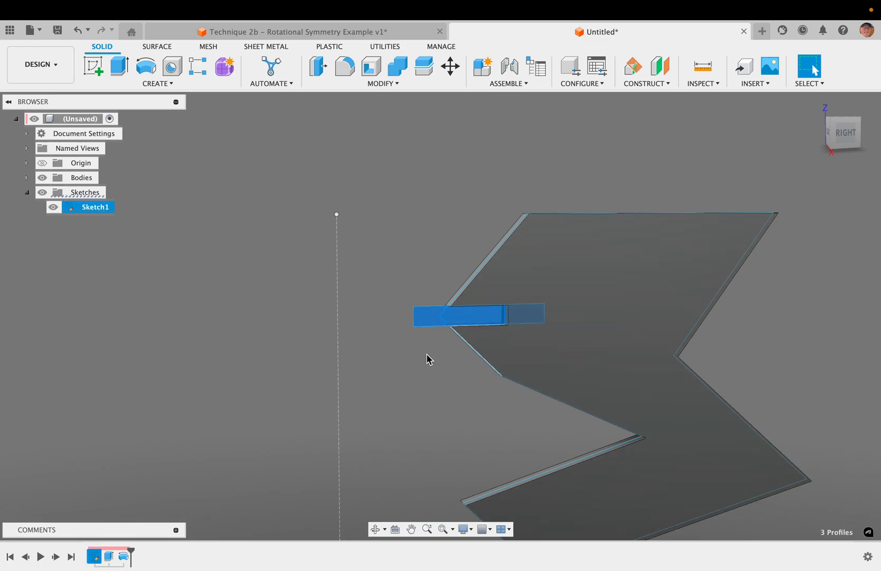
- Revolve the upper slot profiles around the vertical construction line with a Full extent as a new body
type("srevo")
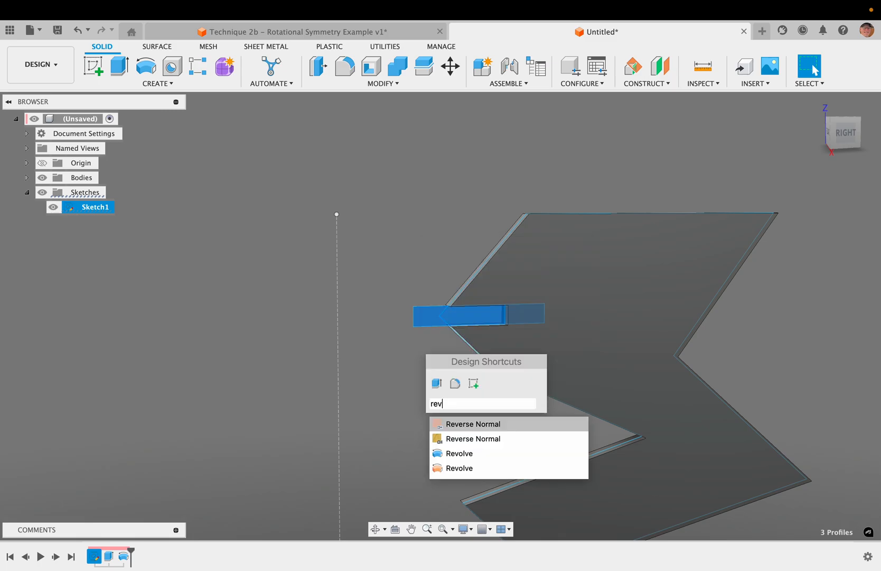
key("Return")
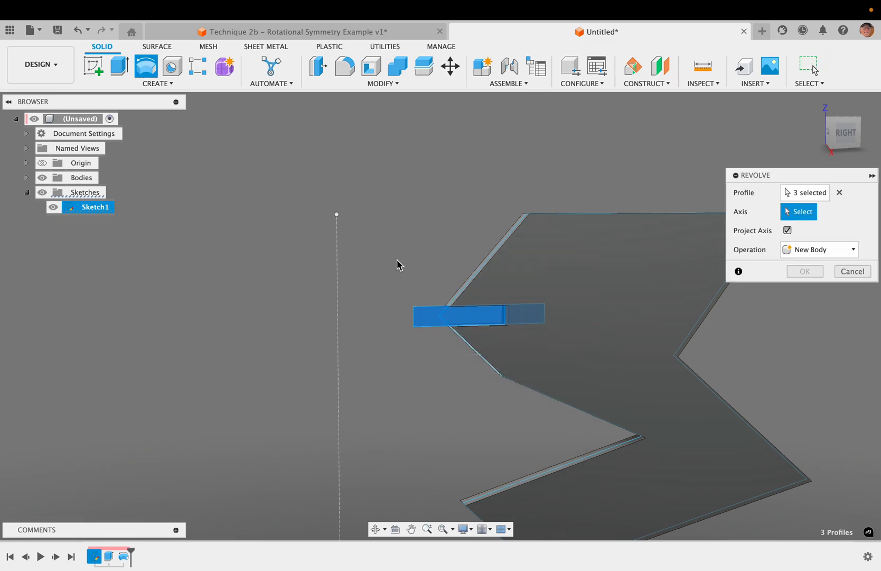
left_click(338, 272)
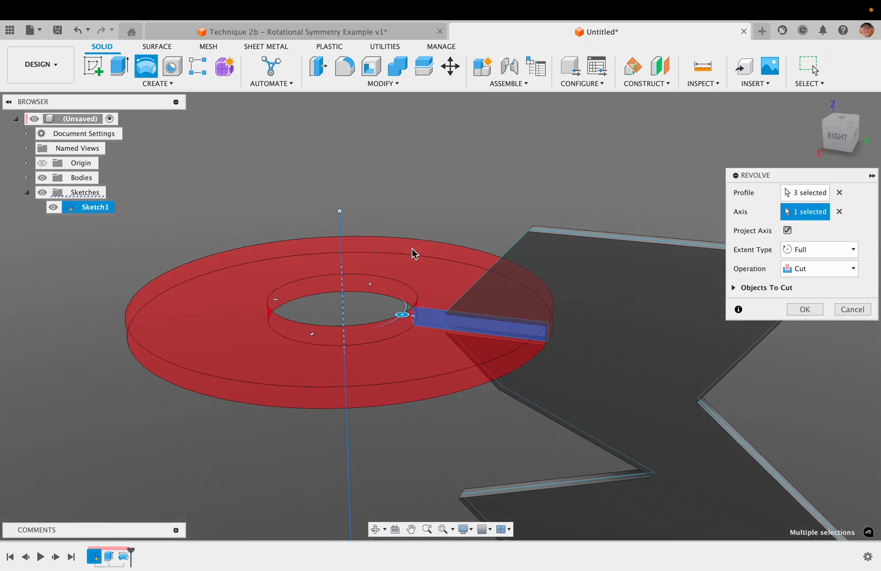
left_click(825, 269)
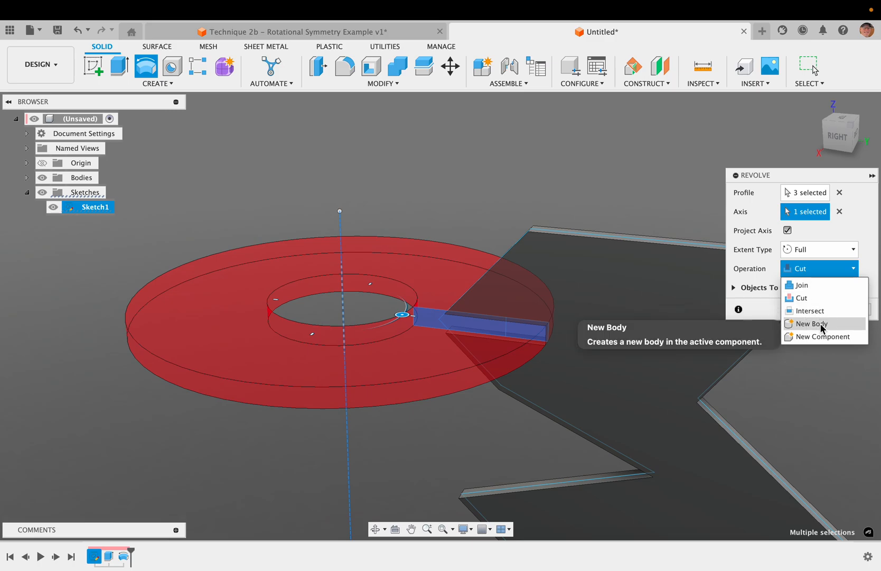
left_click(823, 323)
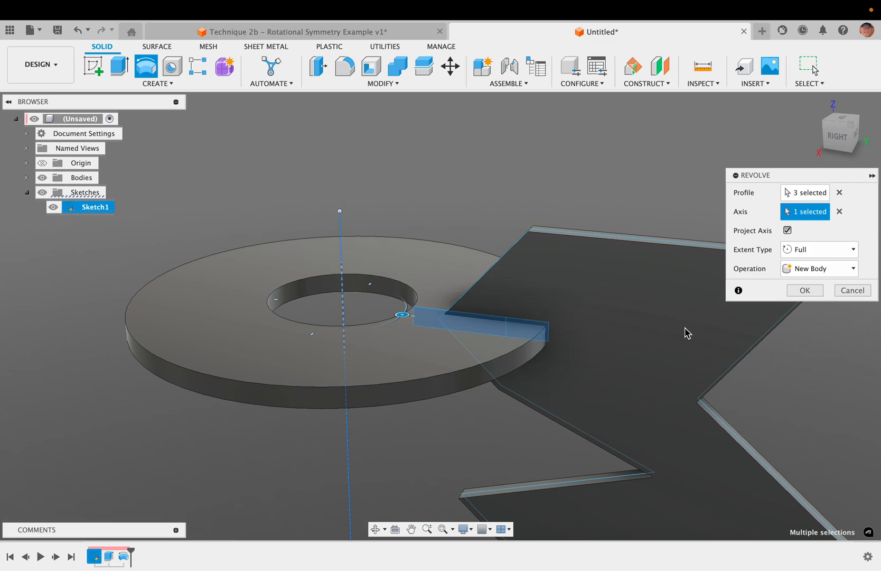
left_click(817, 291)
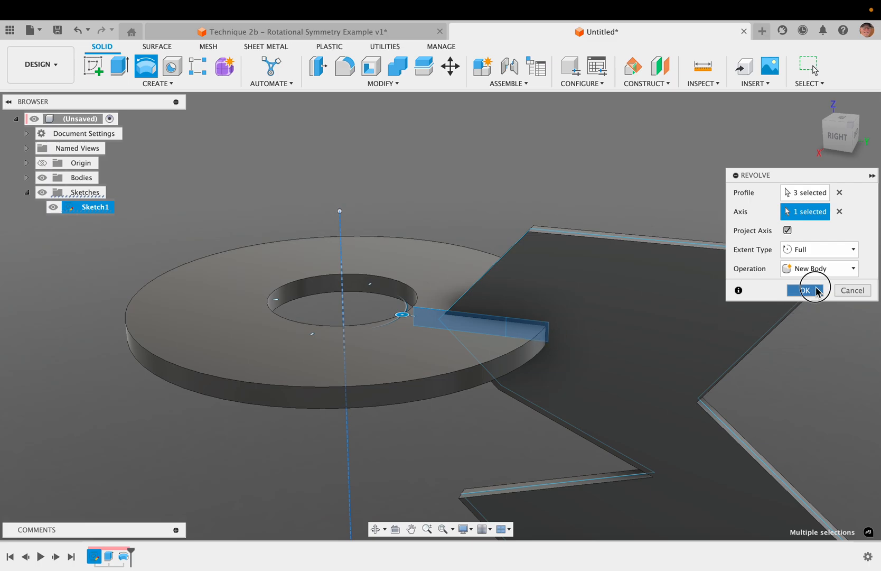
- List the bodies and highlight each in turn to identify the fin and the two revolved rings in the model
left_click(26, 177)
left_click(91, 222)
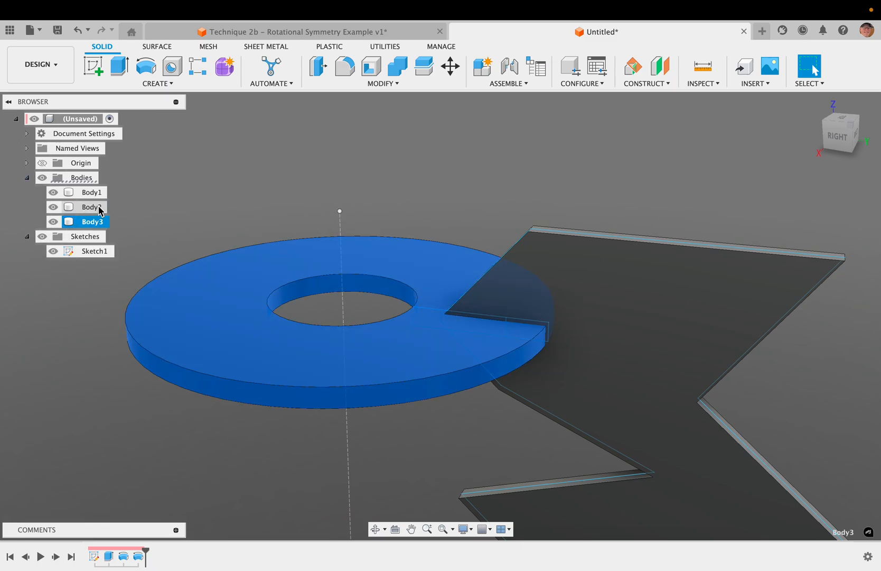
left_click(99, 211)
left_click(105, 192)
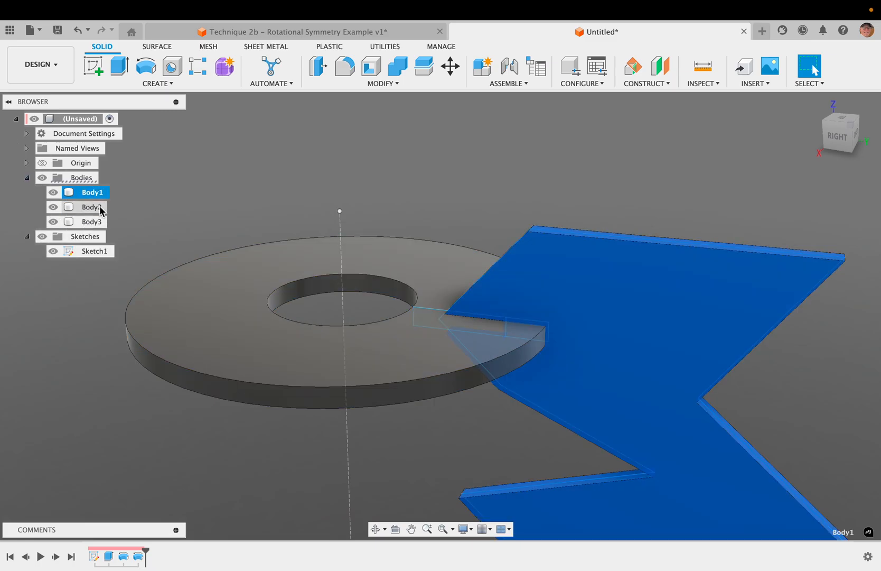
left_click(99, 210)
left_click(92, 221)
left_click(100, 209)
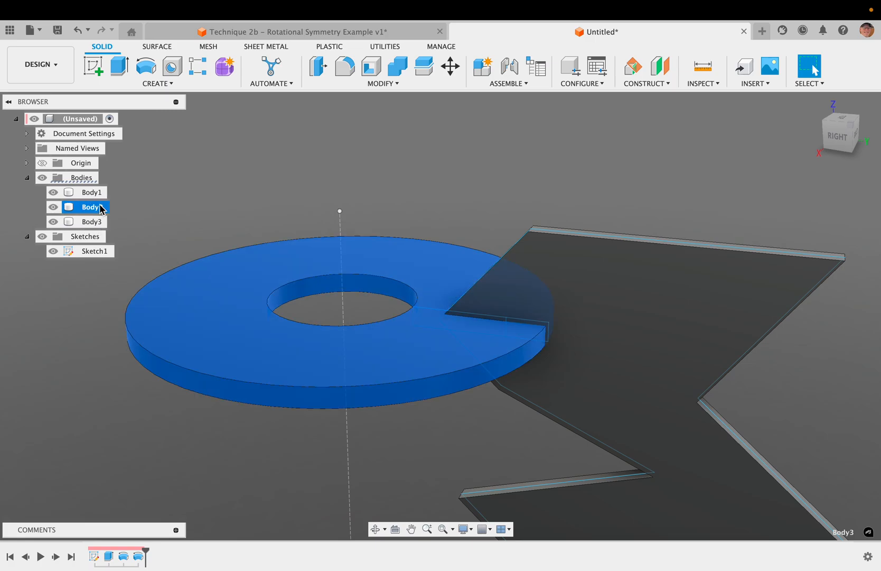
left_click(103, 192)
left_click(104, 207)
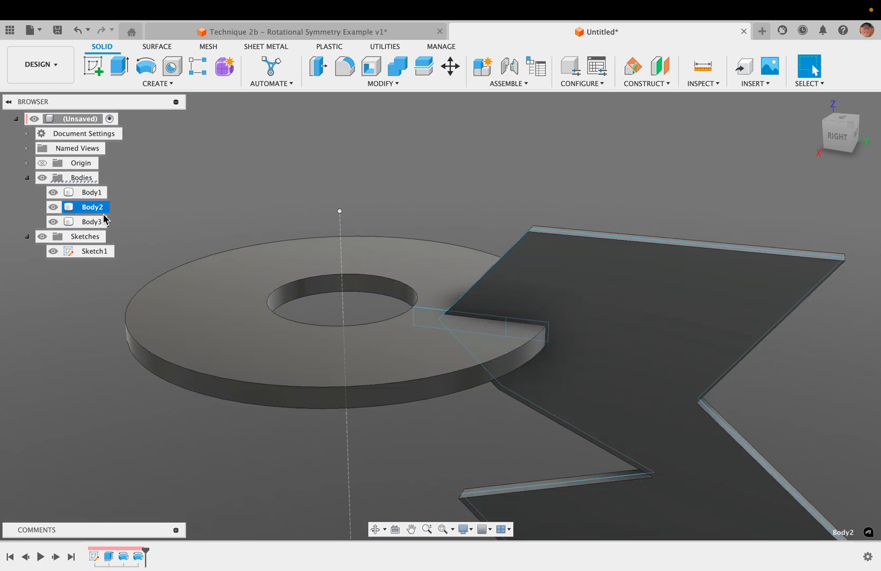
left_click(105, 220)
left_click(228, 211)
scroll(228, 211, "down", 2)
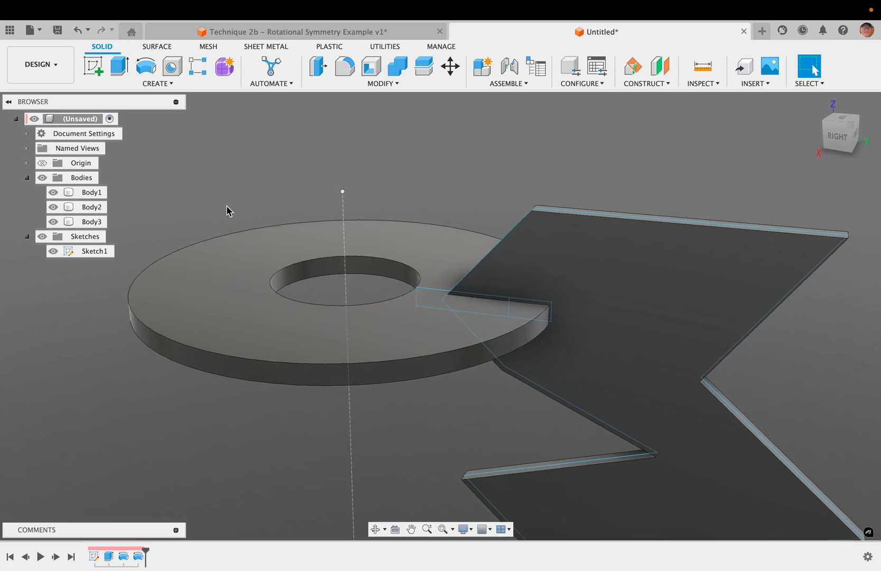
scroll(227, 211, "down", 2)
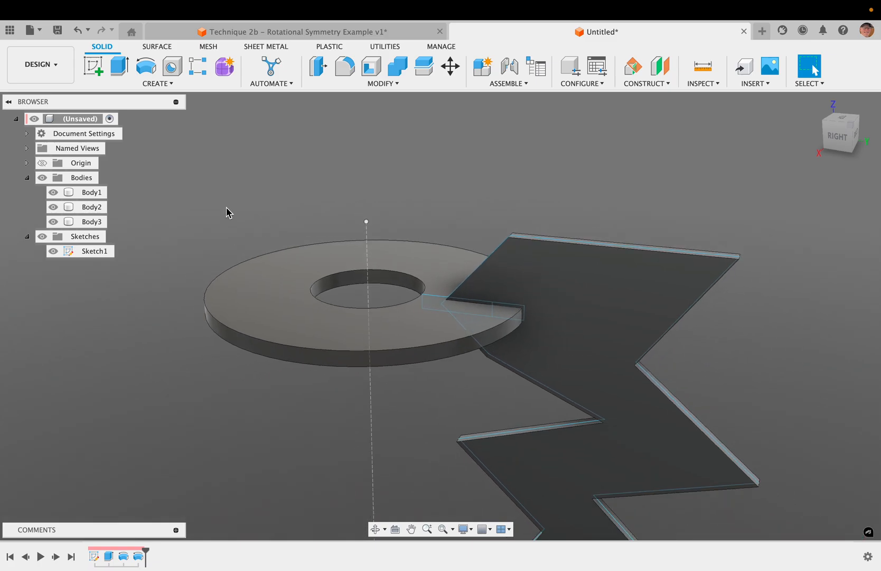
scroll(228, 211, "down", 2)
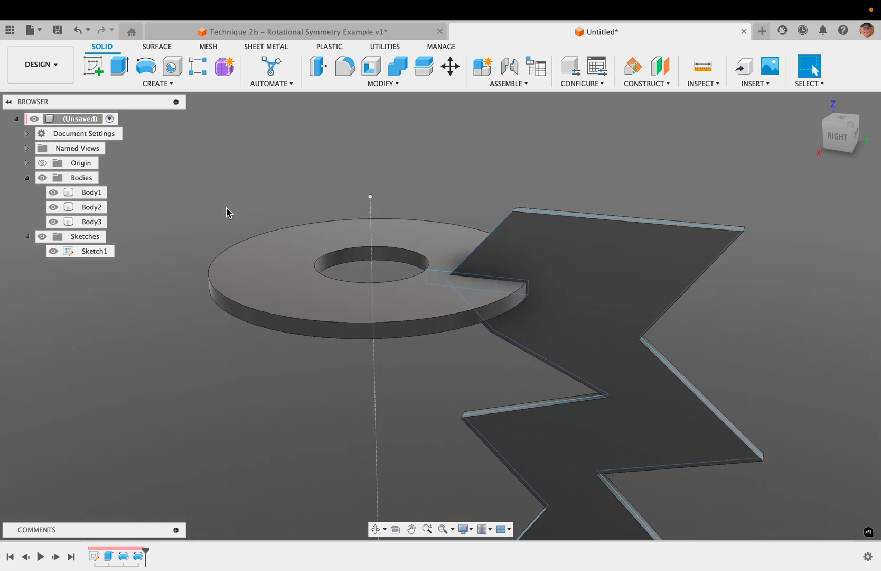
- Hide the fin body briefly, show it again and clear the selection
left_click(566, 298)
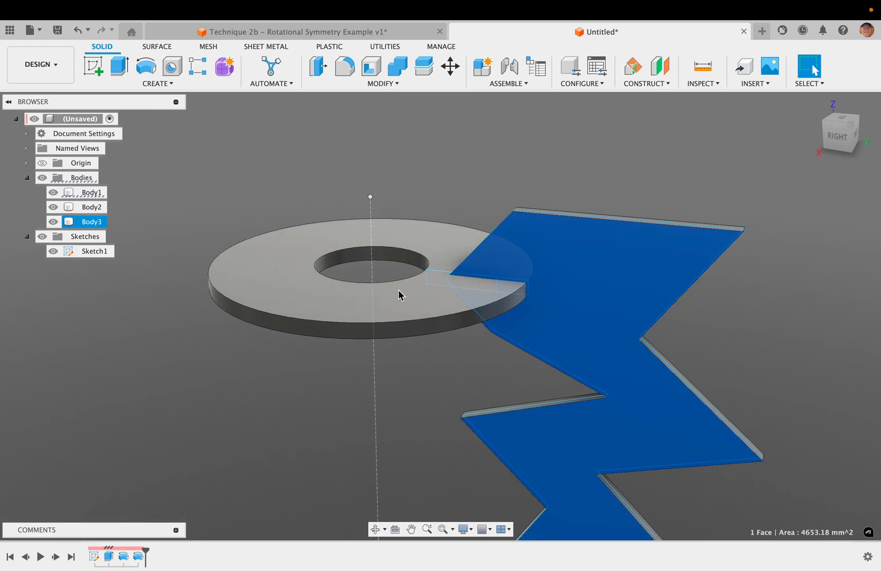
key("v")
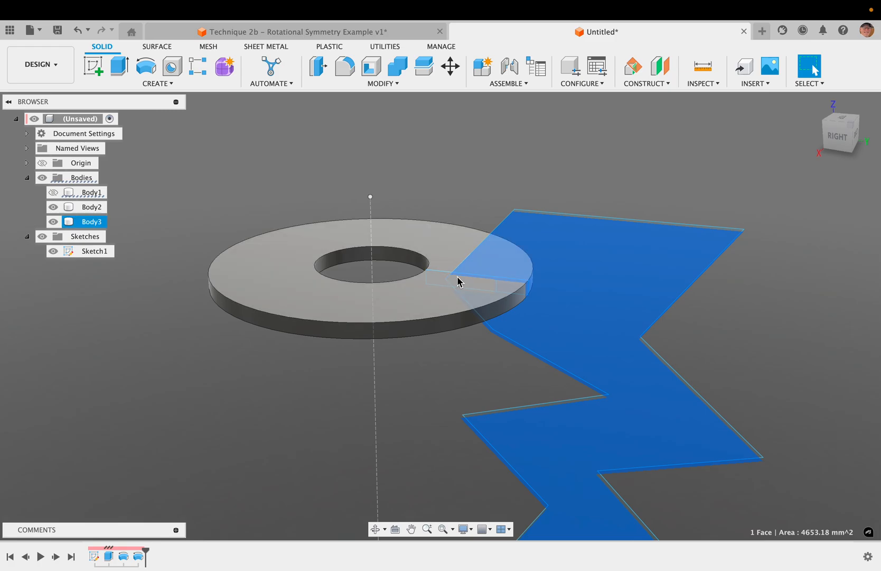
key("v")
left_click(602, 182)
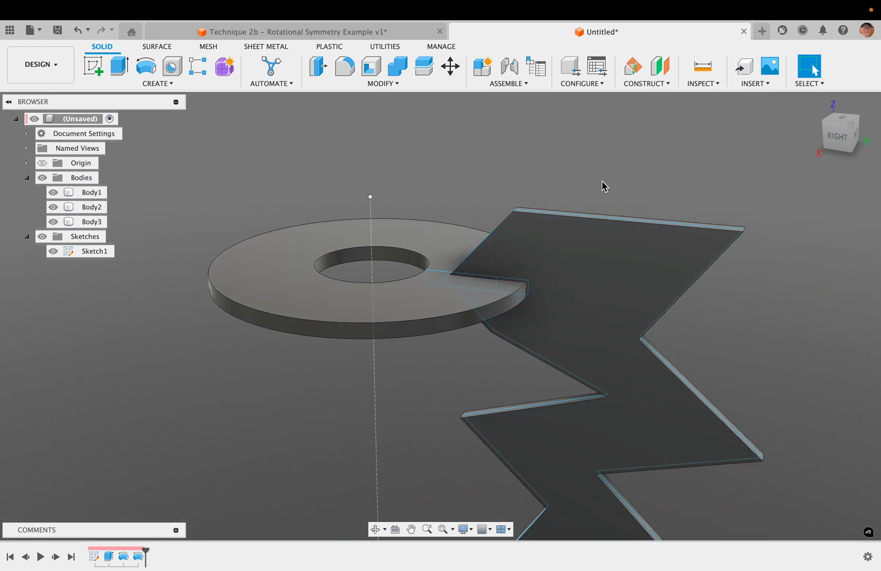
- Create a Circular Pattern of the fin body around the vertical construction line with Full distribution and the parameter count as quantity
type("scirc")
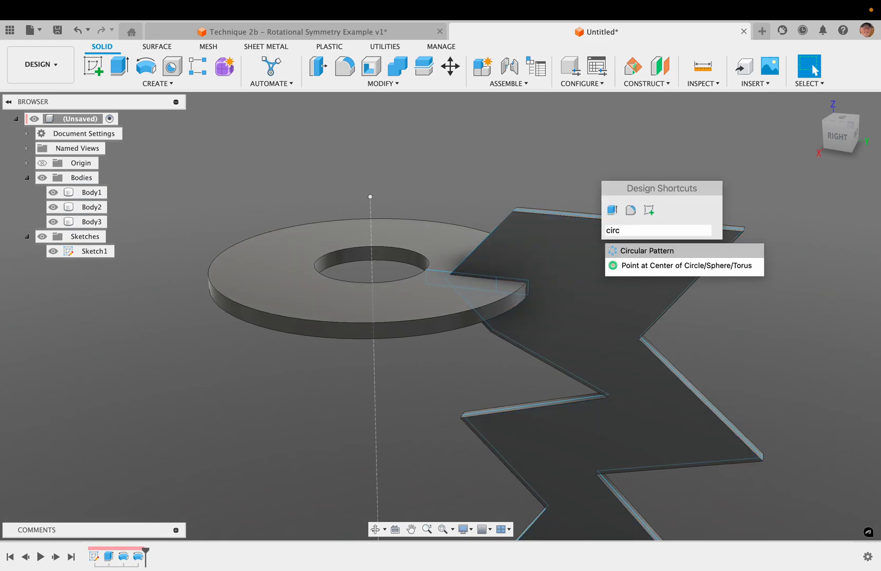
key("Return")
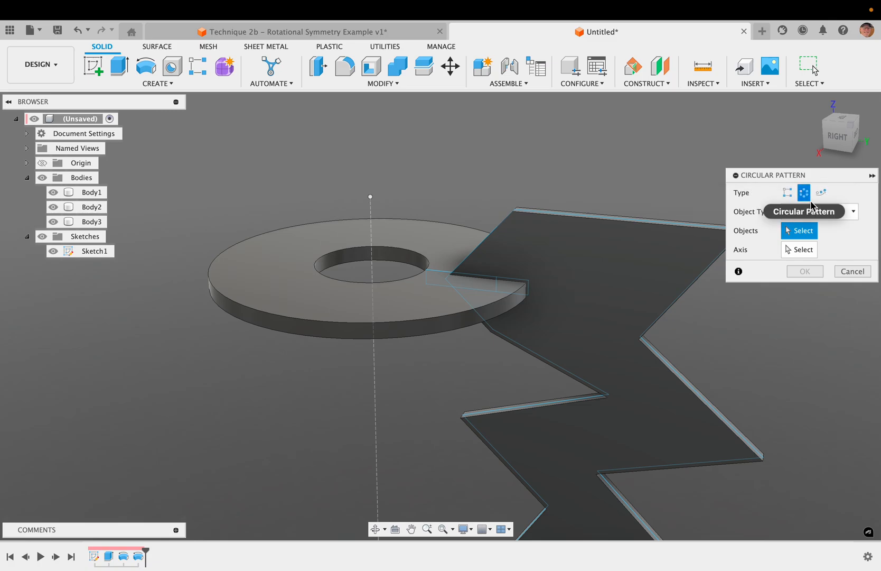
left_click(644, 269)
left_click(791, 253)
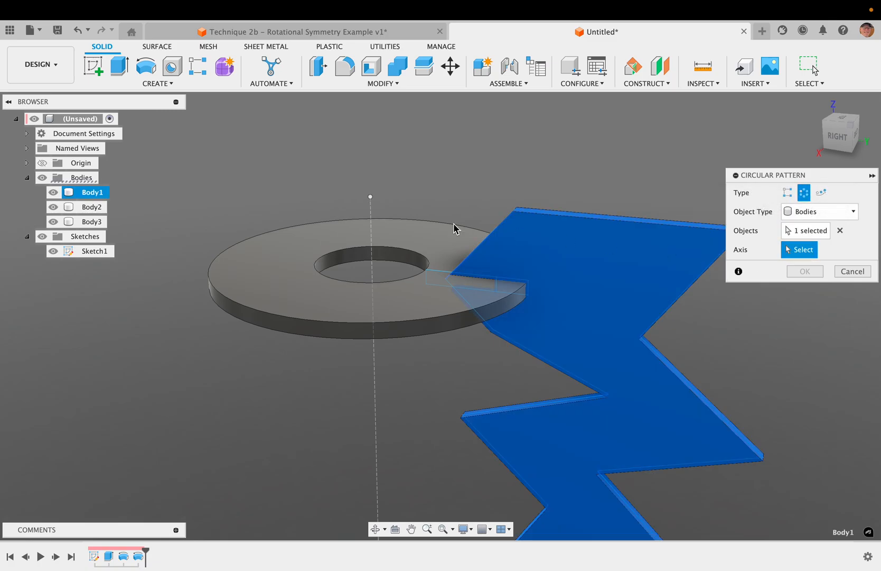
left_click(373, 273)
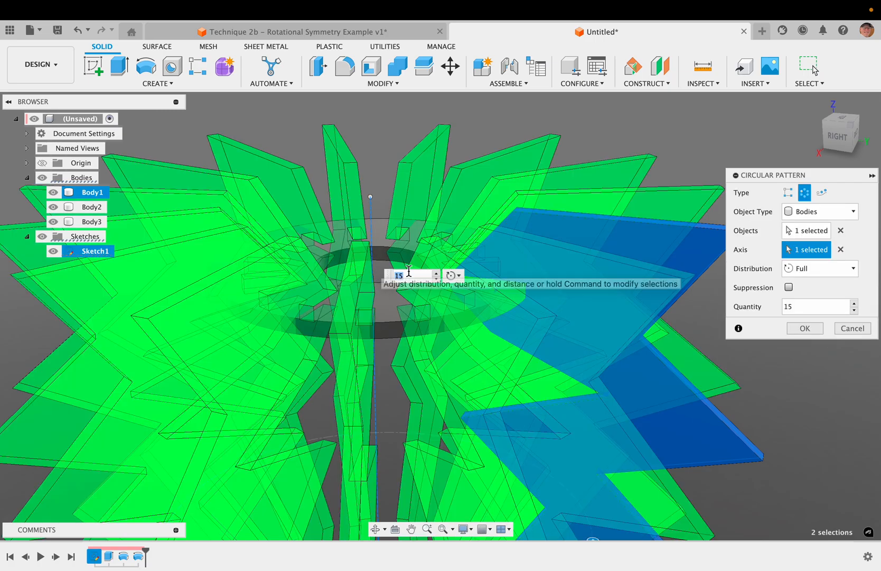
type("count")
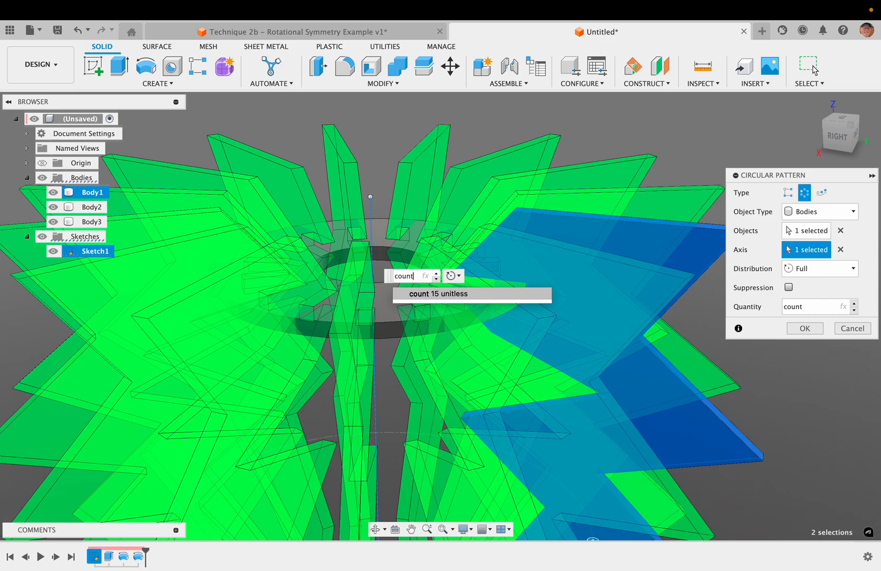
key("Return")
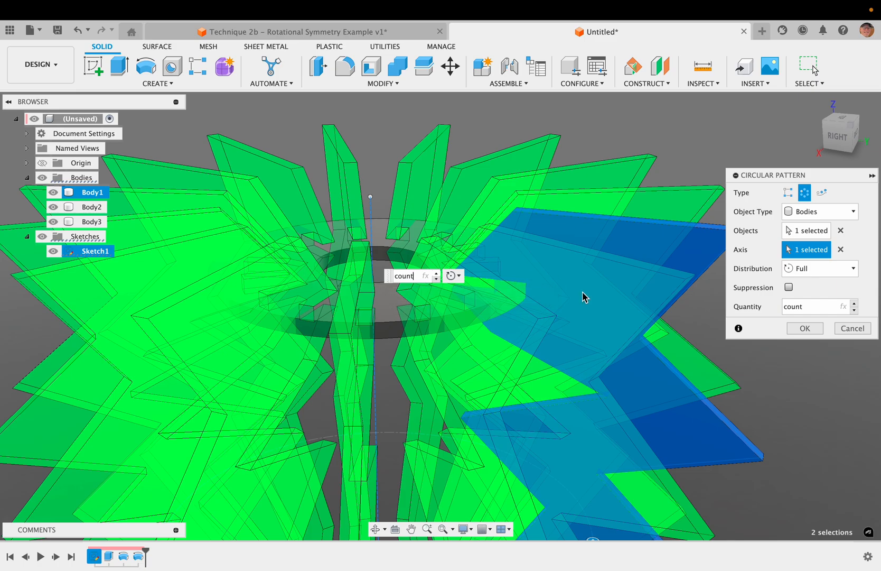
left_click(806, 328)
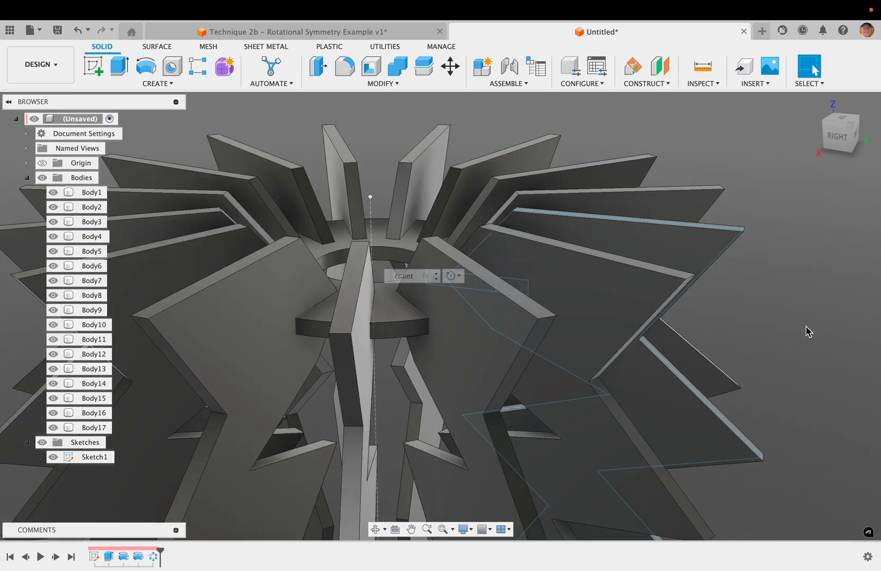
- Examine the patterned fins from the side and from above, checking where they intersect the upper ring
scroll(664, 326, "up", 5)
scroll(664, 327, "down", 10)
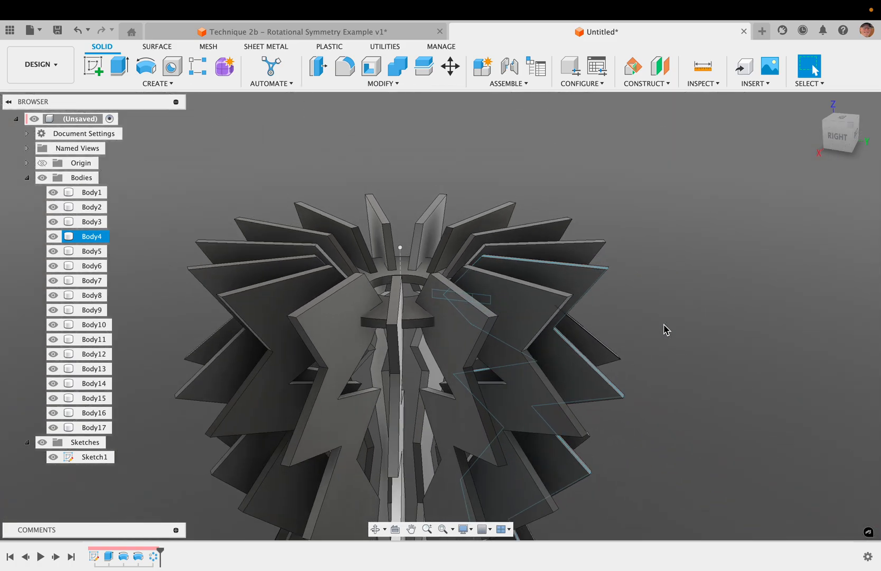
scroll(664, 327, "down", 5)
scroll(664, 326, "down", 10, "shift")
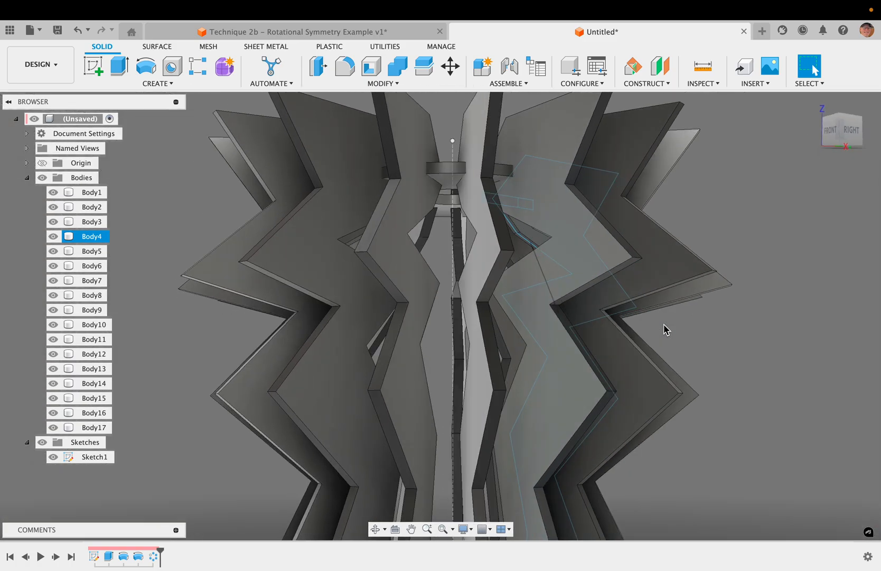
scroll(664, 328, "down", 10)
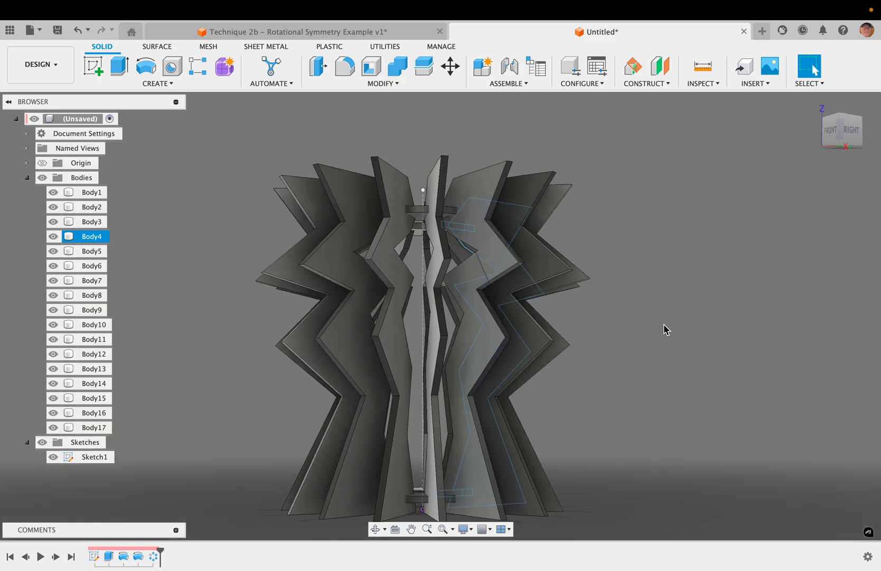
scroll(664, 330, "up", 10, "shift")
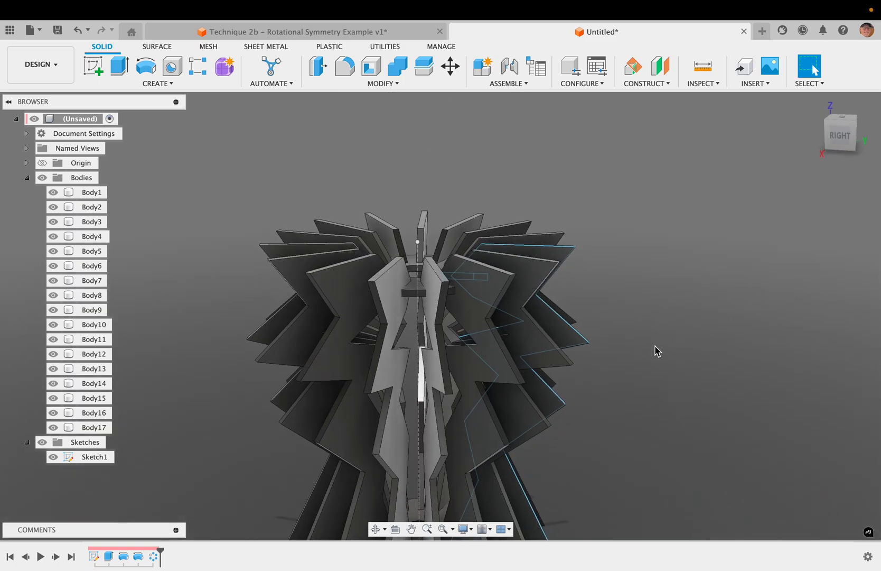
scroll(656, 351, "up", 5)
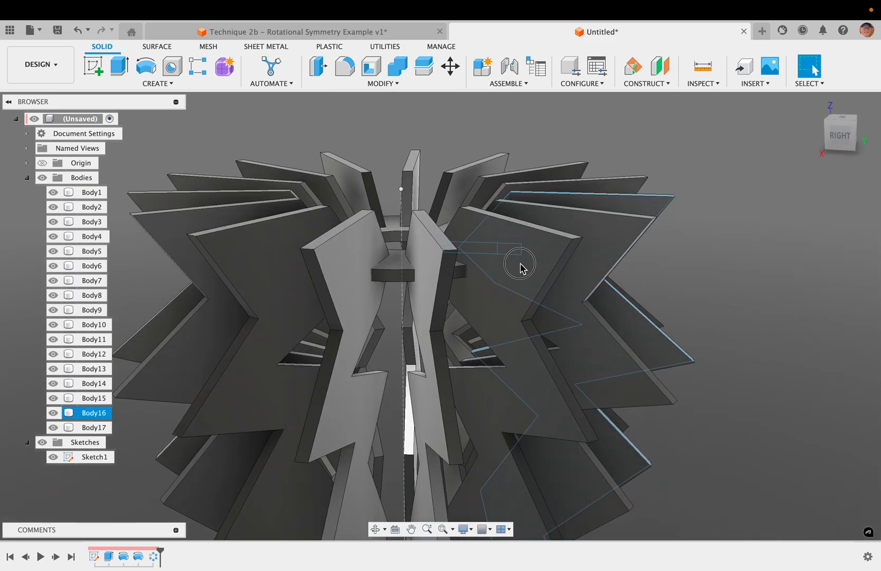
left_click(466, 259)
left_click(395, 274)
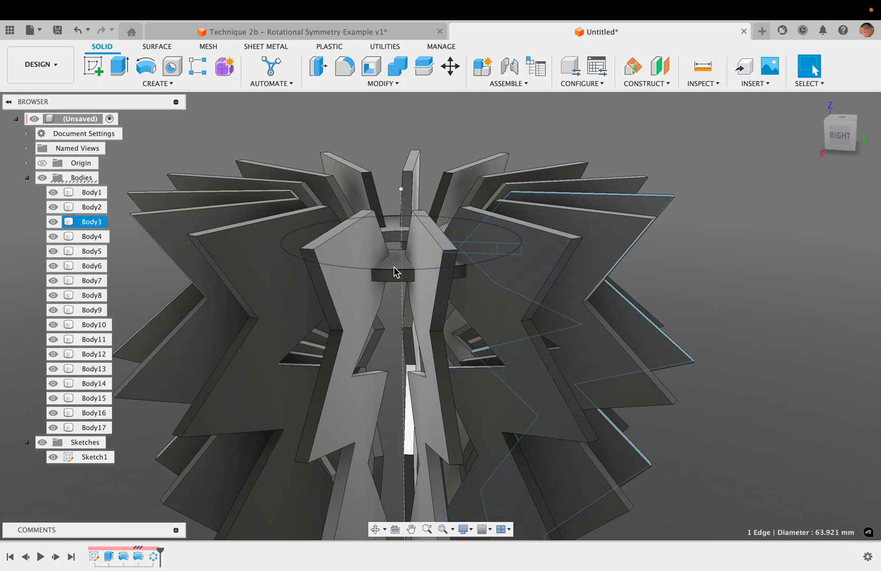
- Set up a Combine with the Cut operation and Keep Tools enabled, using the upper ring as the target body
left_click(763, 317)
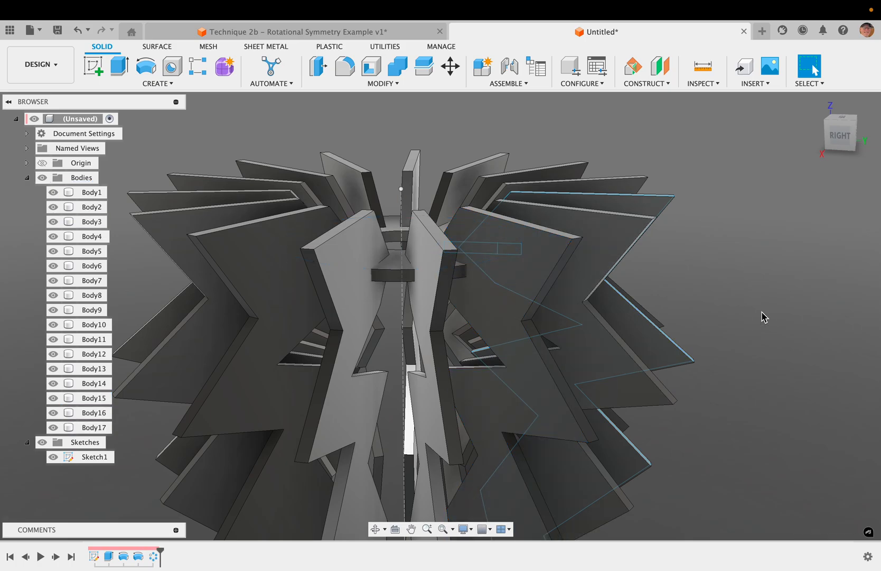
type("s")
type("combine")
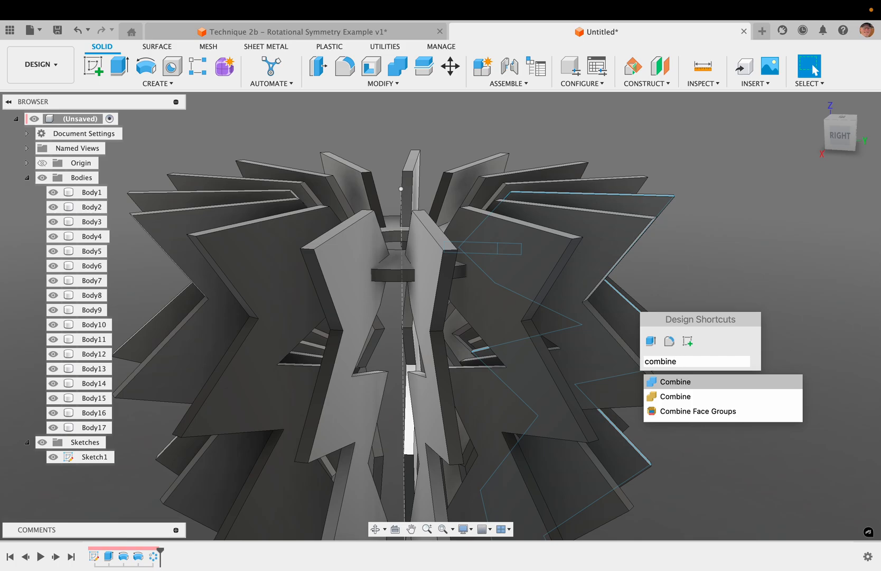
key("Return")
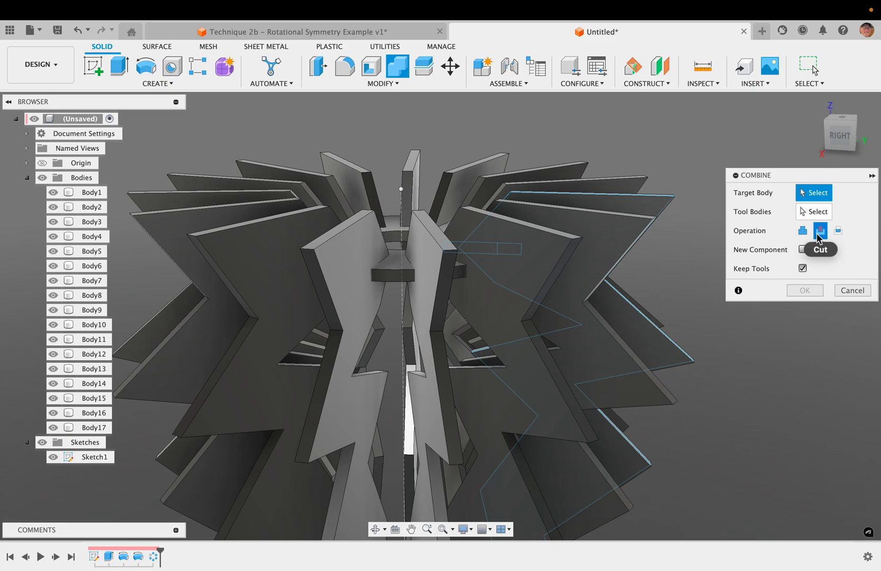
left_click(392, 272)
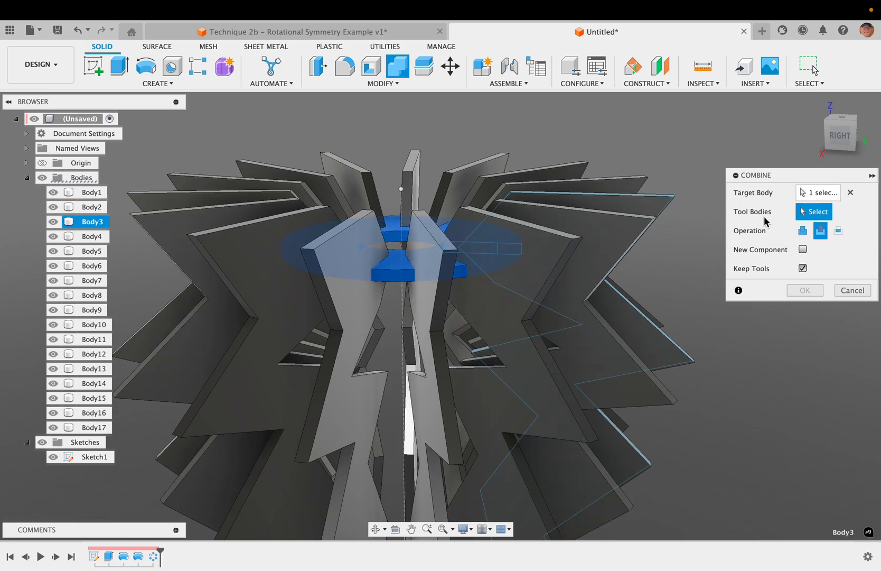
- Add eleven fins around the upper ring as cutting tool bodies: Body1, Body4 to Body11, Body16 and Body17
left_click(506, 290)
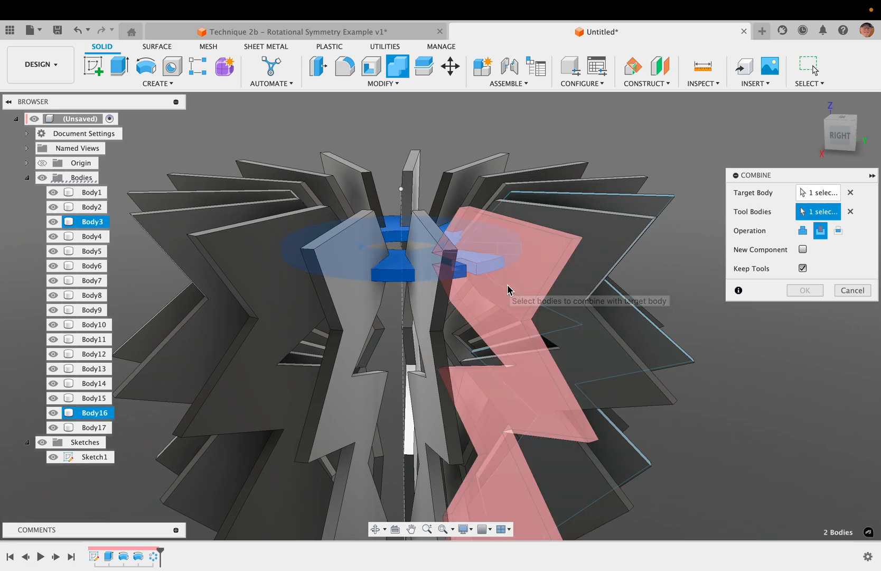
left_click(584, 252)
scroll(614, 212, "up", 5, "shift")
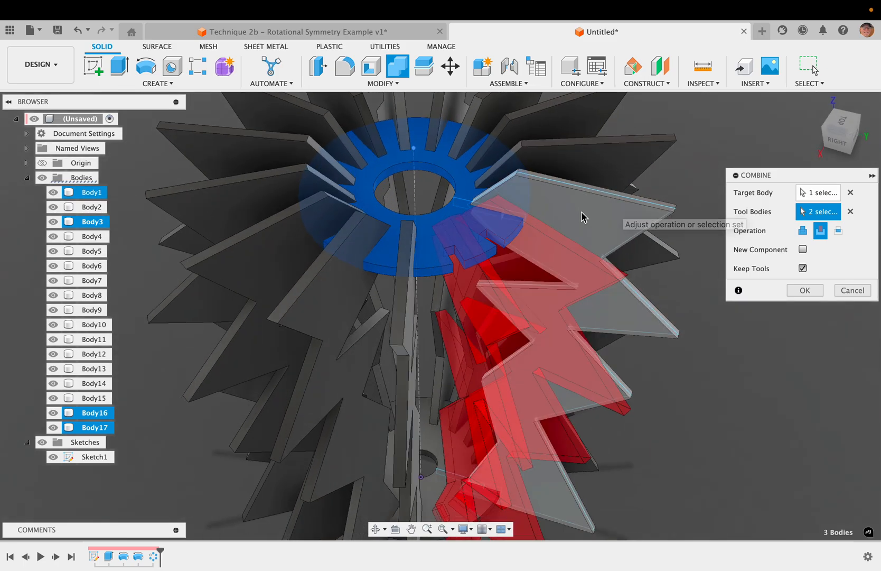
left_click(582, 212)
left_click(592, 166)
scroll(591, 166, "up", 5, "shift")
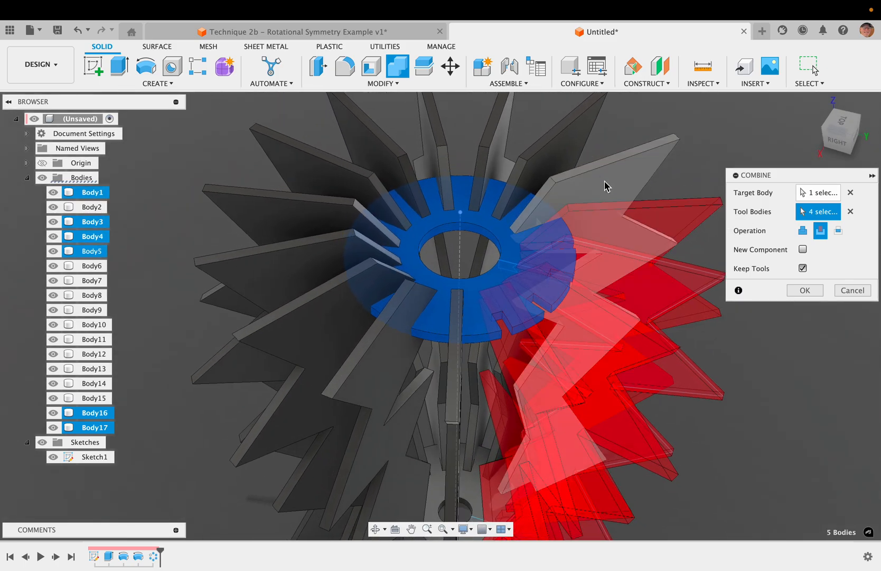
left_click(564, 161)
left_click(531, 138)
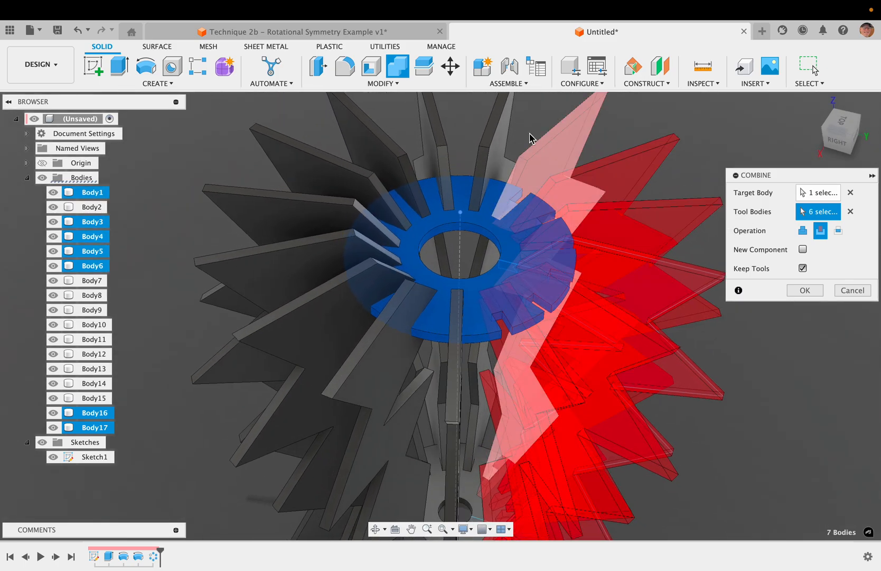
left_click(436, 127)
left_click(365, 140)
left_click(315, 160)
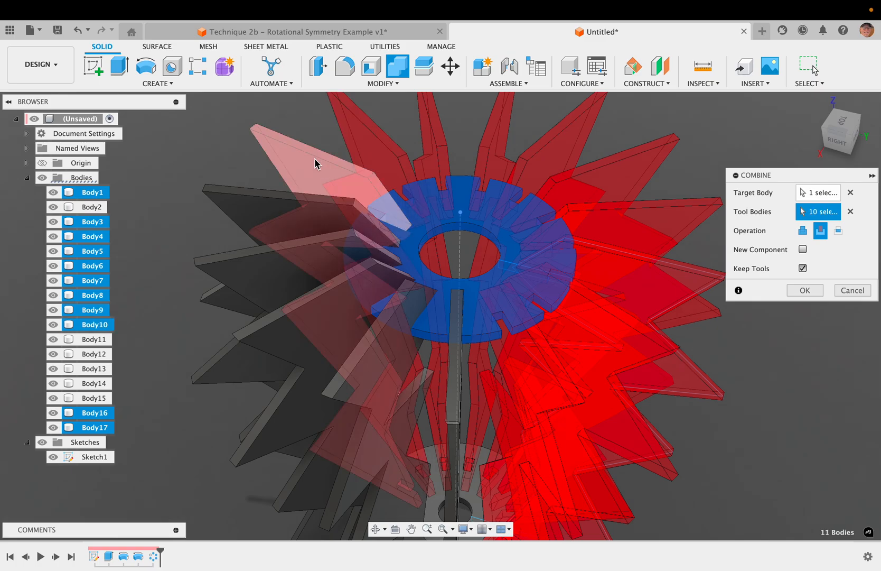
left_click(276, 203)
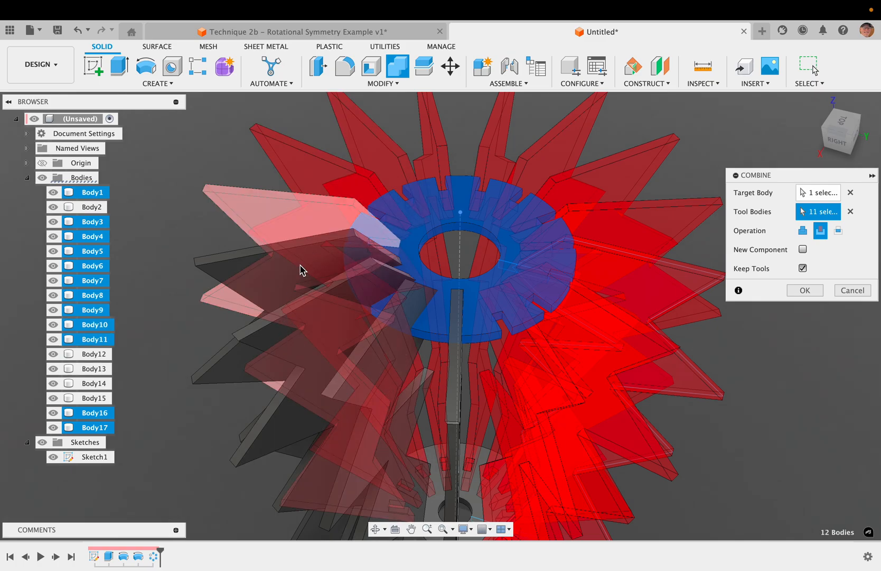
- Add the remaining fins, Body12 to Body15, as tool bodies and complete the cut in the upper ring
scroll(380, 382, "left", 5, "shift")
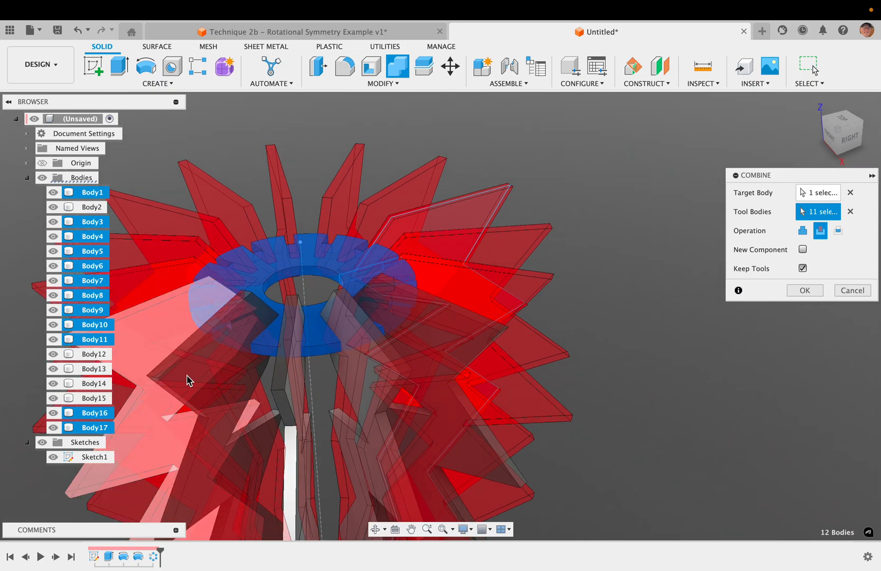
scroll(269, 465, "down", 5, "shift")
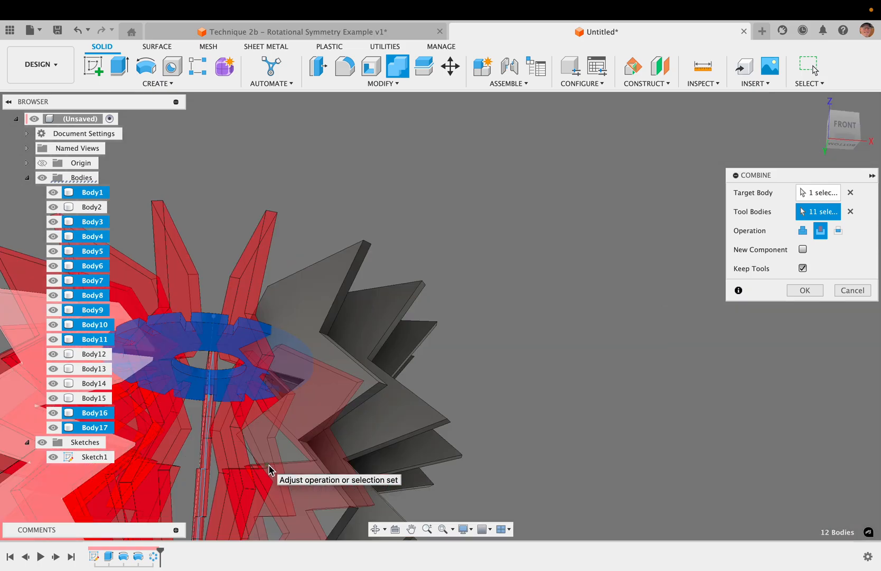
scroll(269, 468, "up", 5, "shift")
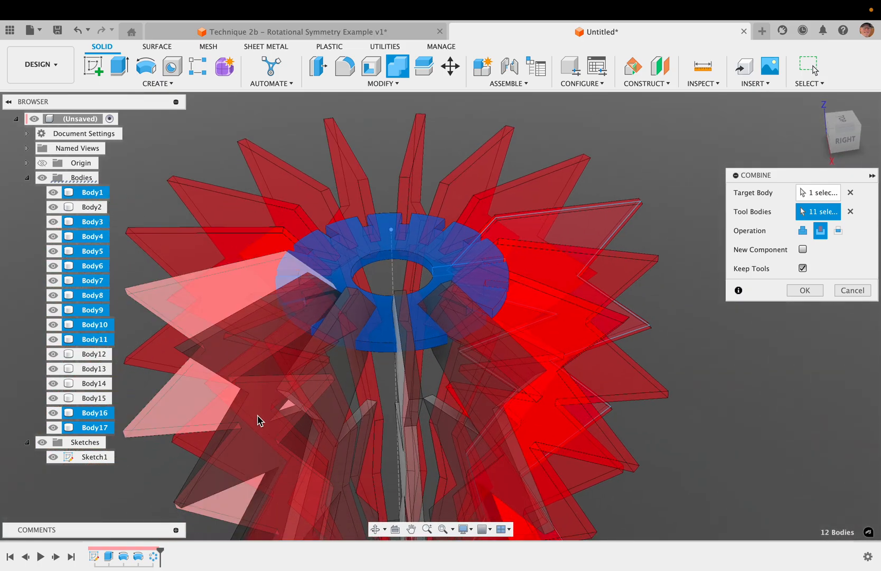
left_click(85, 355)
left_click(90, 368)
left_click(95, 383)
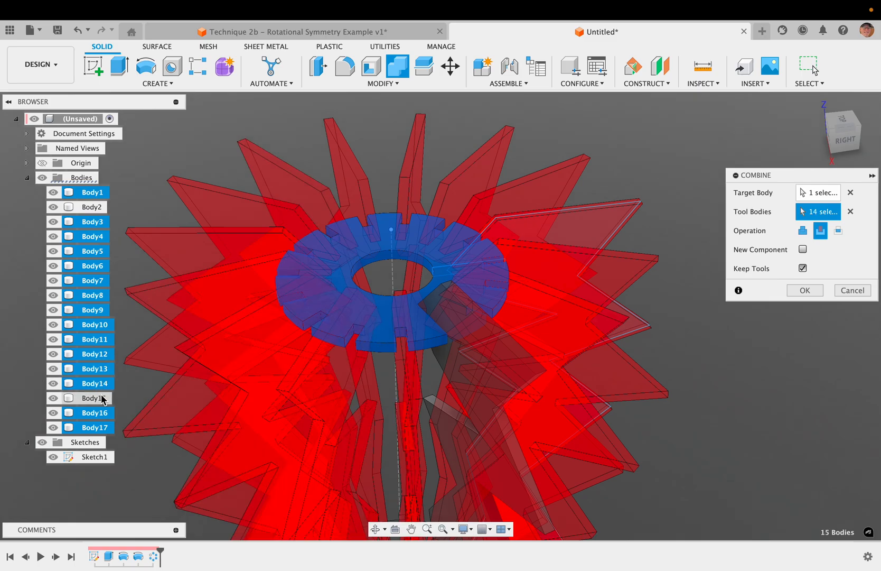
left_click(102, 399)
scroll(310, 360, "down", 3)
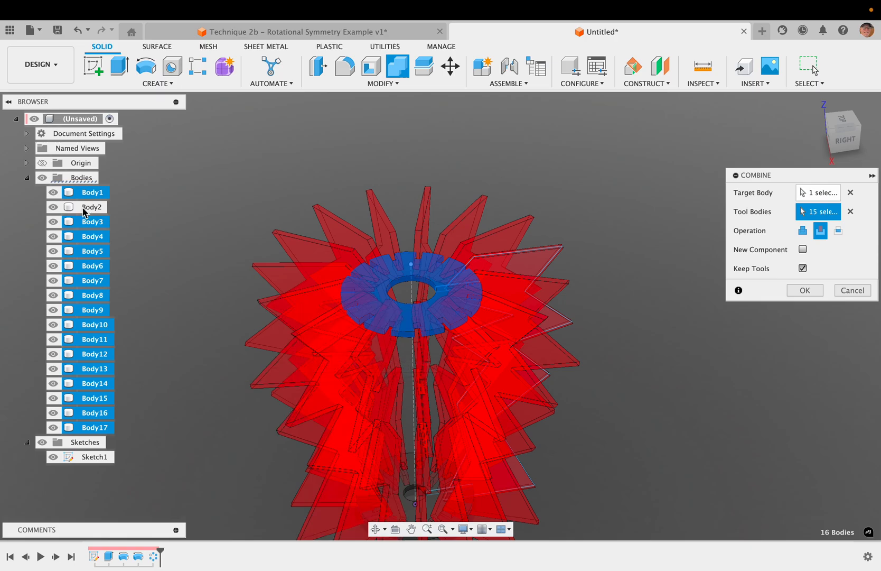
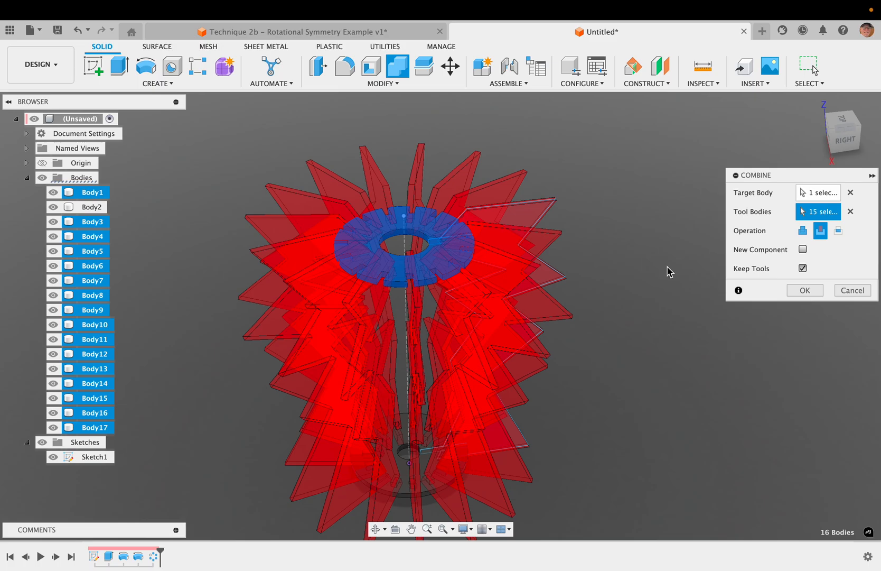
left_click(804, 291)
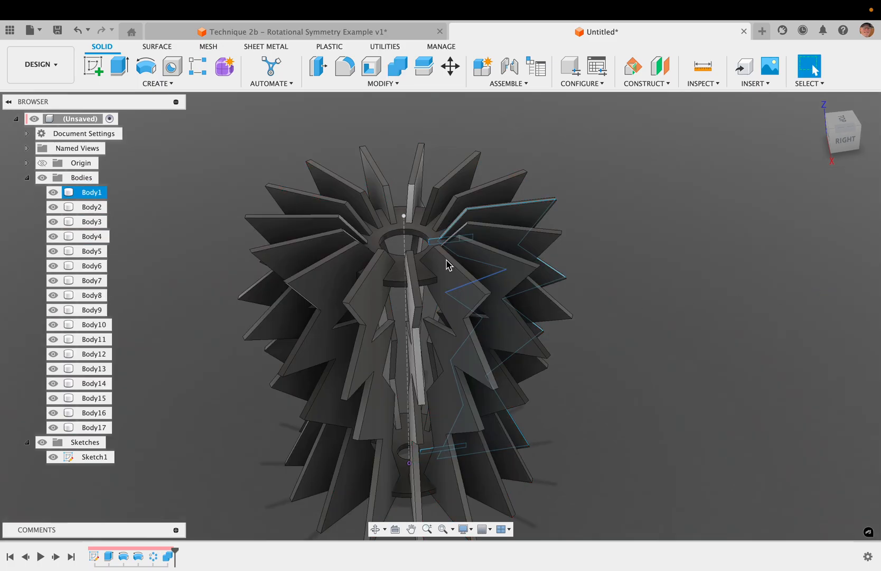
- Hide one fin beside the upper ring to inspect the notch cut for it, and undo the hiding
scroll(447, 264, "up", 10)
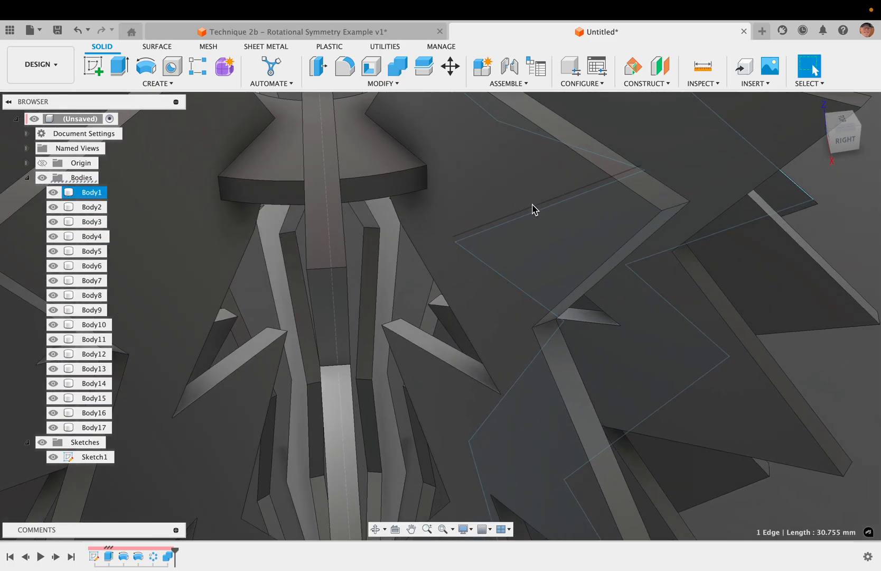
scroll(533, 209, "down", 5)
left_click(468, 223)
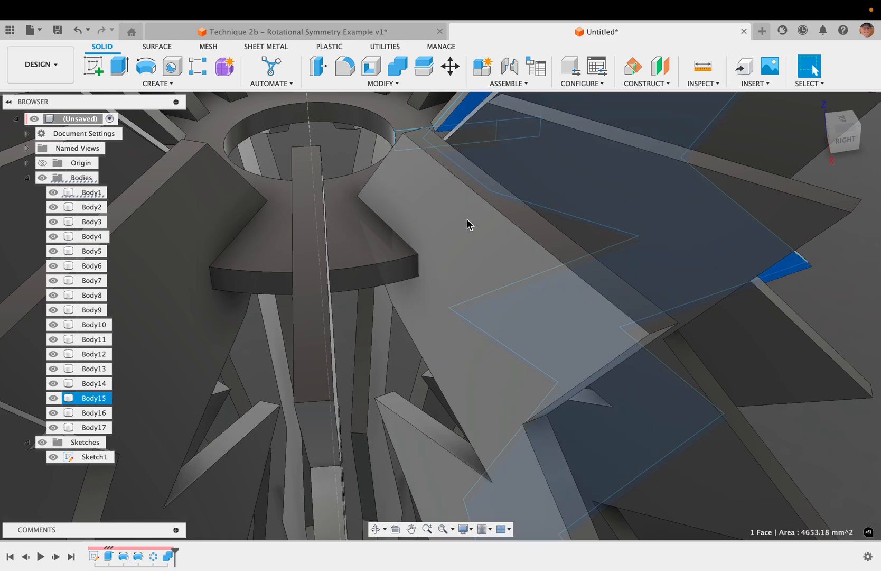
key("v")
left_click(467, 224)
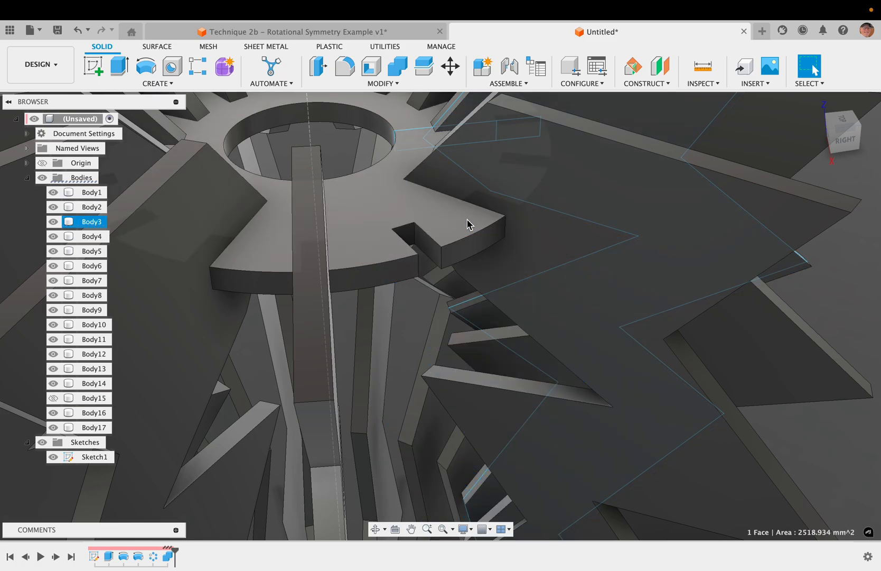
key("super+z")
- Hide the upper ring briefly to inspect the fins where they cross it, and undo the hiding
left_click(365, 251)
key("v")
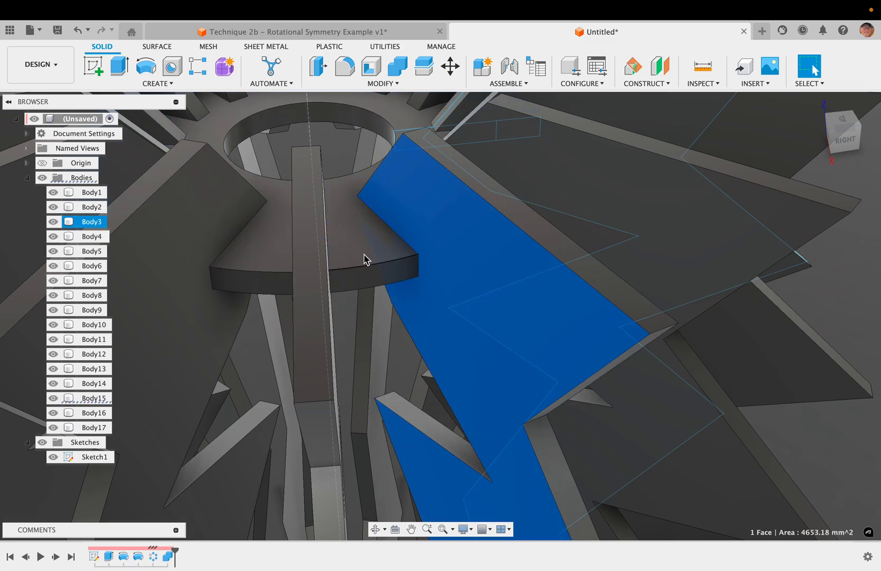
key("super+z")
- Set up another Combine Cut that keeps its tools, with the lower ring as the target body
scroll(354, 255, "down", 5)
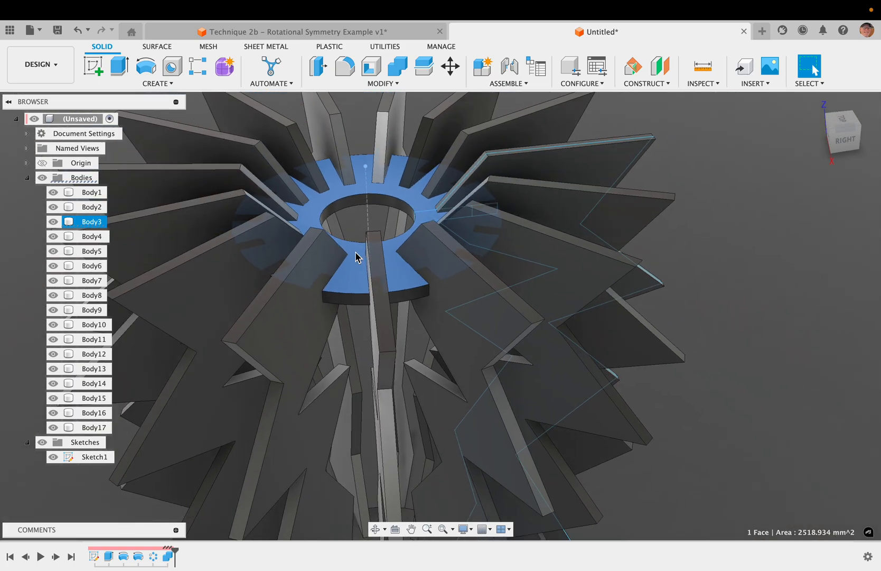
middle_click_drag(356, 258, 358, 256, "shift")
left_click(693, 378)
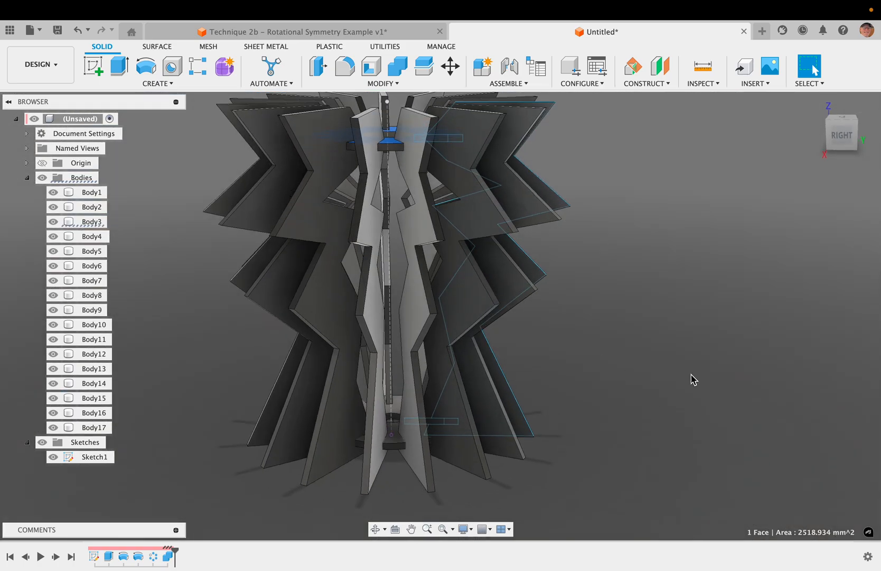
type("scombine")
key("Return")
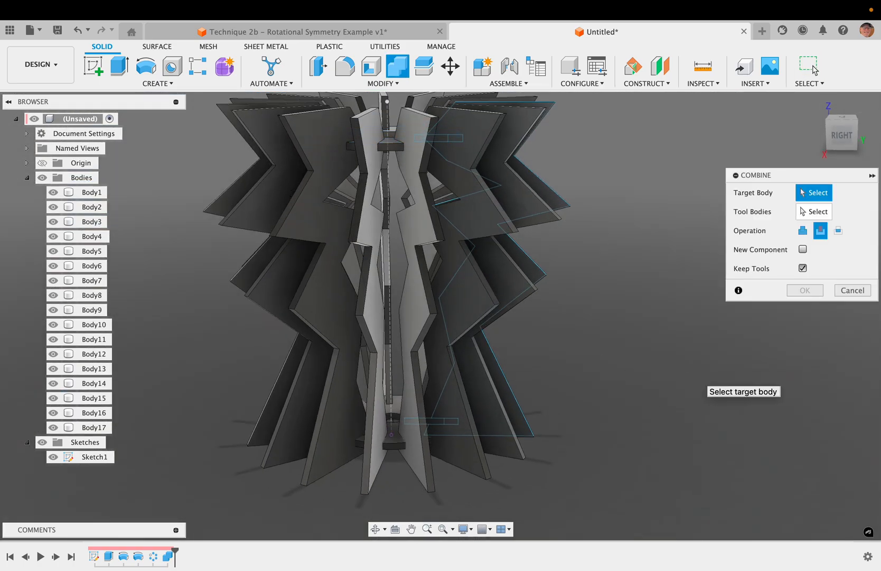
left_click(394, 453)
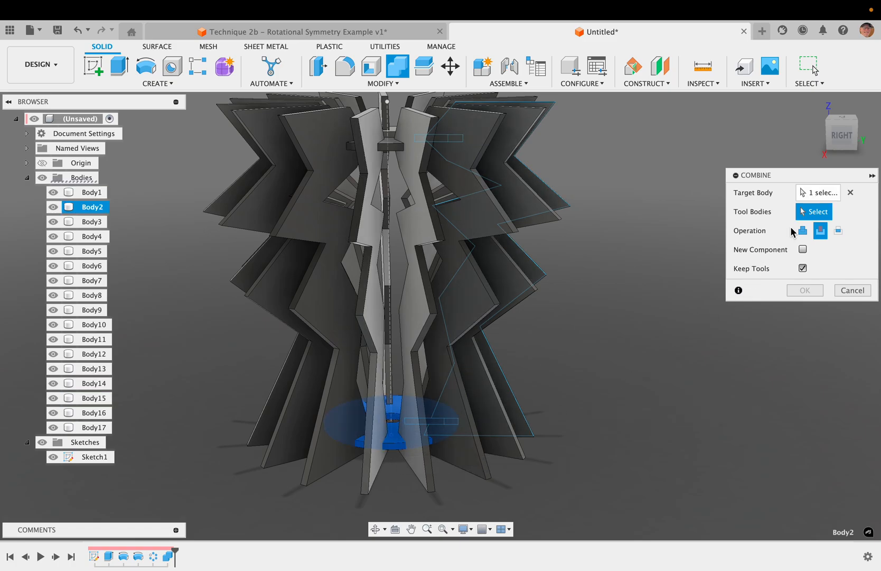
- Add eight fins around the lower ring as cutting tool bodies: Body1 and Body11 to Body17
left_click(297, 373)
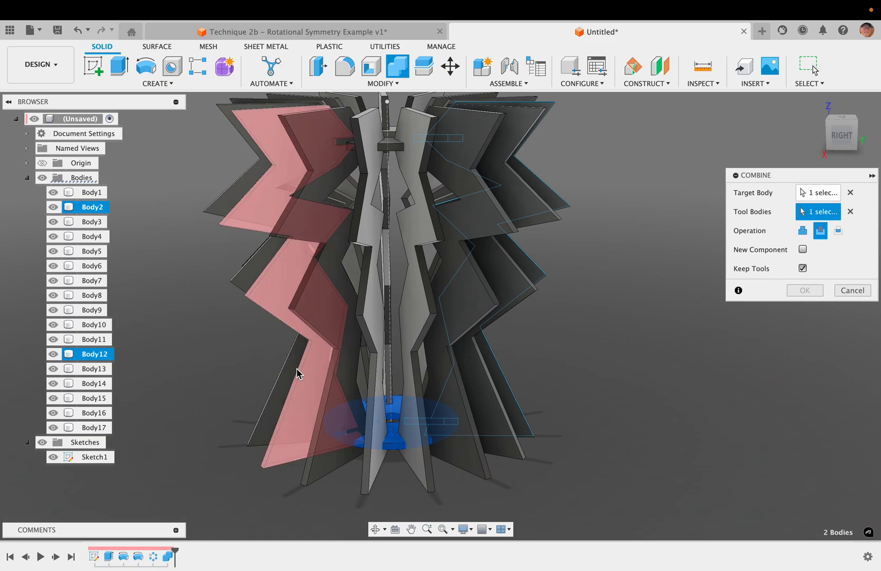
left_click(293, 372)
left_click(350, 403)
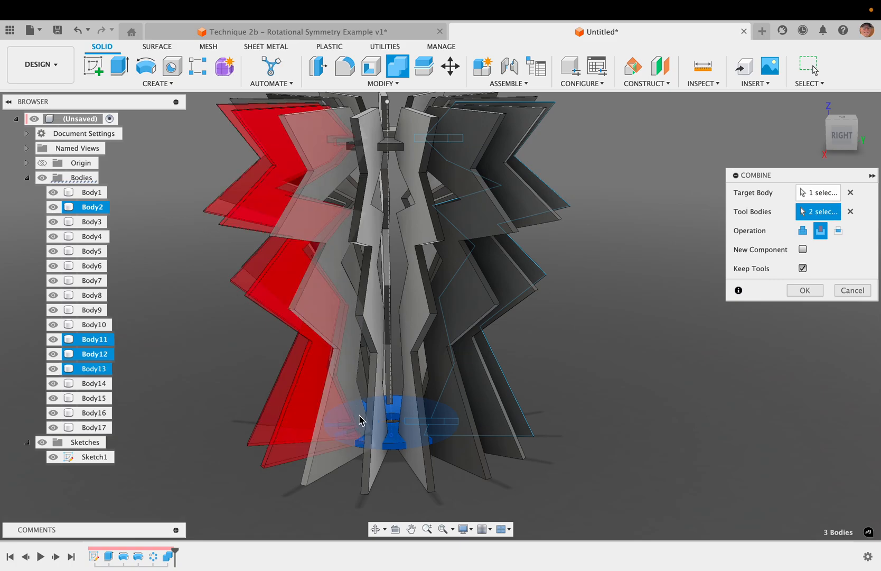
left_click(390, 420)
left_click(419, 414)
left_click(440, 427)
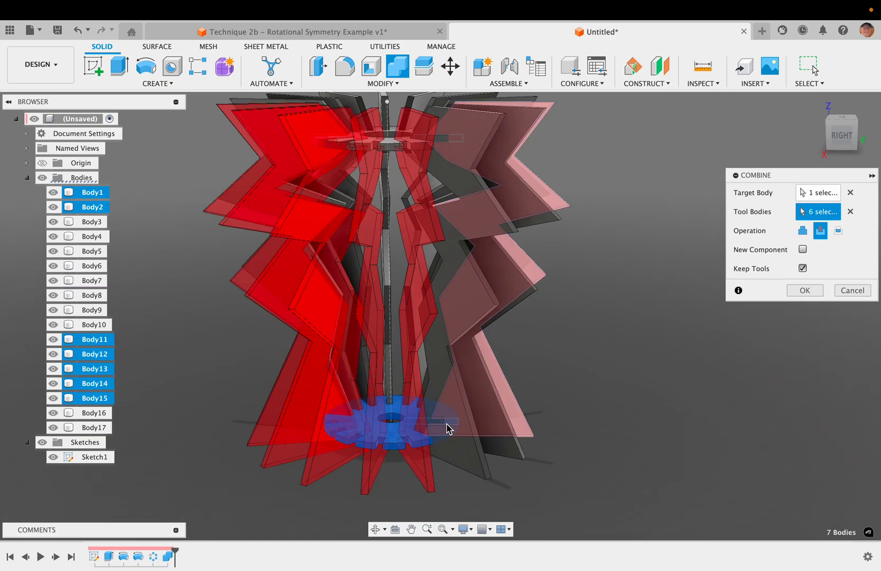
left_click(485, 437)
left_click(476, 465)
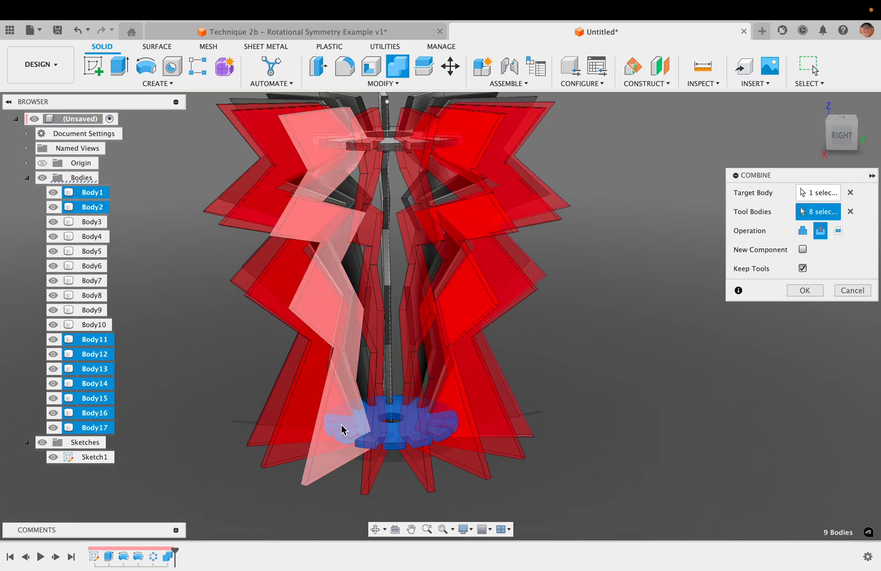
- Add the remaining fins, Body4 to Body10, as tool bodies and complete the cut in the lower ring
left_click(480, 455)
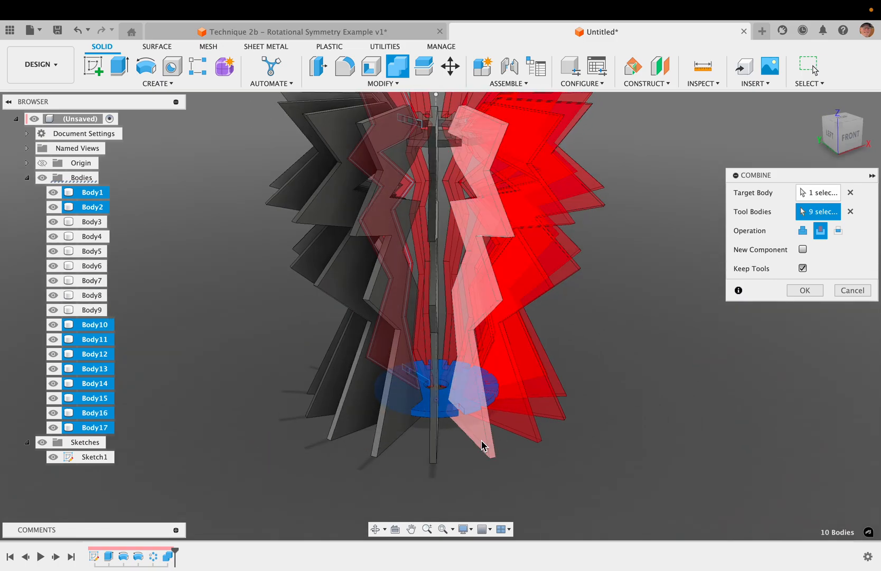
left_click(432, 446)
left_click(389, 433)
left_click(353, 420)
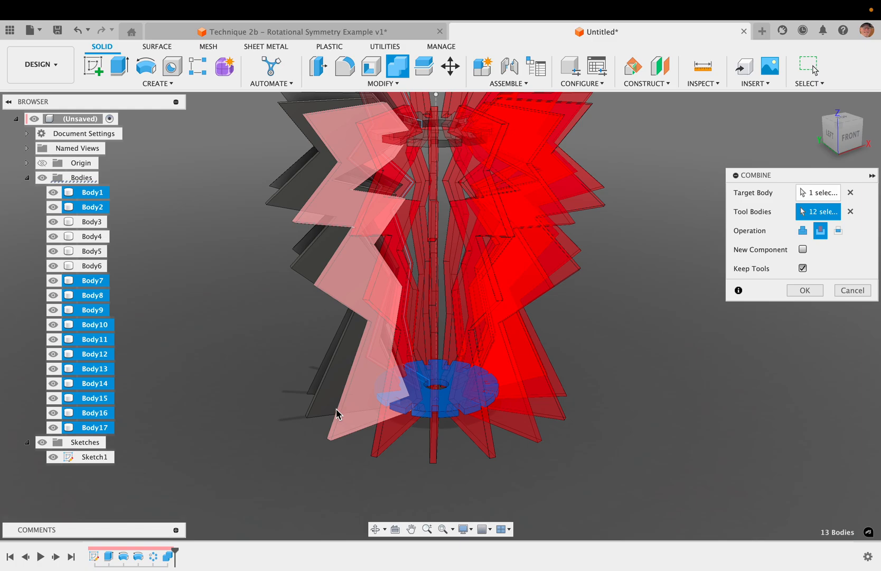
left_click(329, 406)
scroll(328, 405, "left", 10, "shift")
left_click(372, 385)
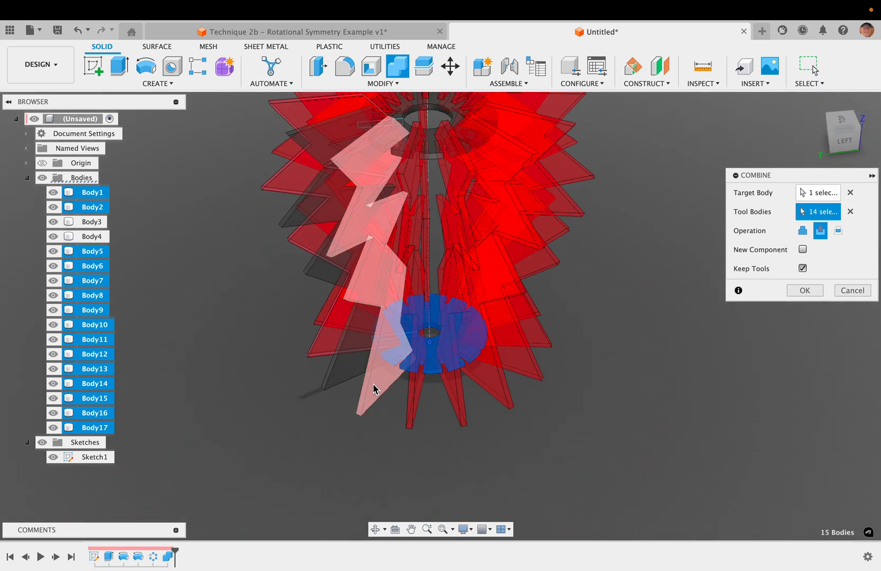
left_click(342, 380)
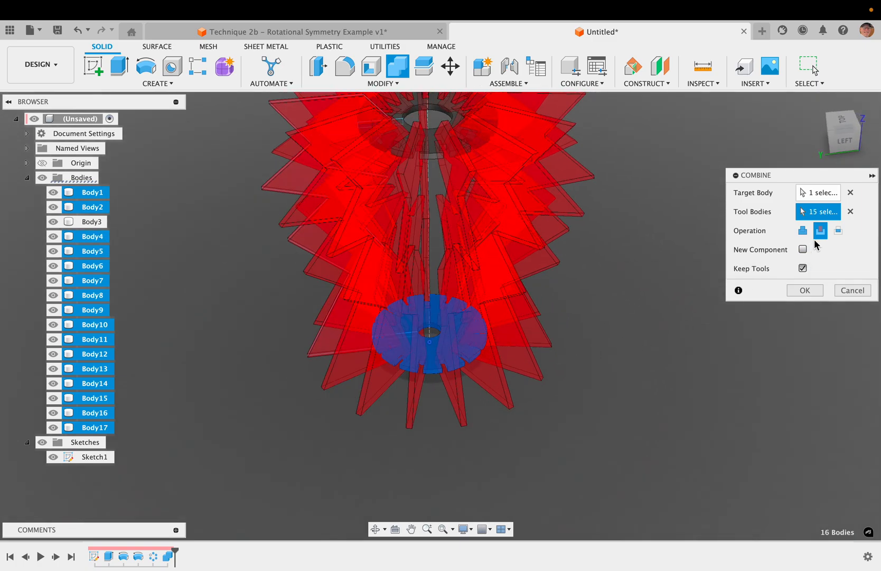
left_click(800, 291)
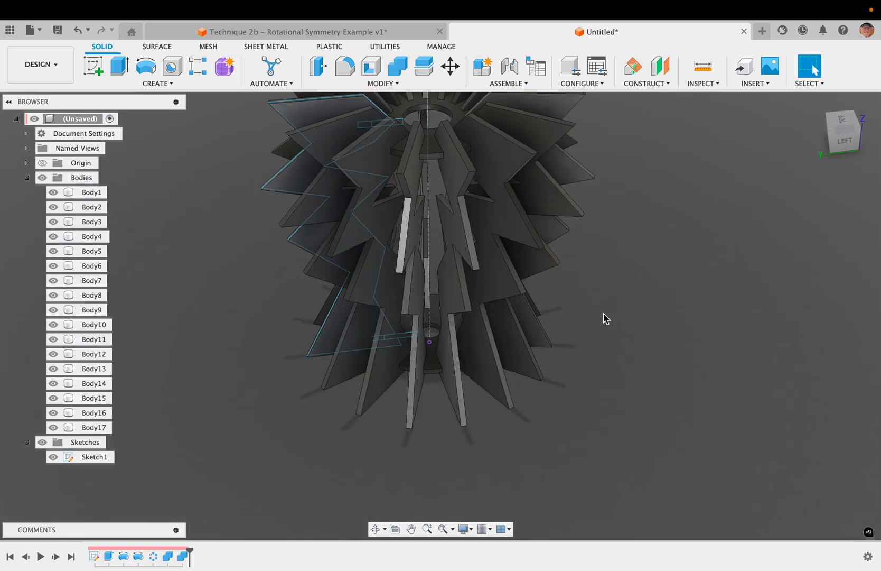
- Hide the lower ring to inspect the slots it leaves in the fins, and show it again
scroll(604, 318, "up", 4)
scroll(604, 319, "down", 5, "shift")
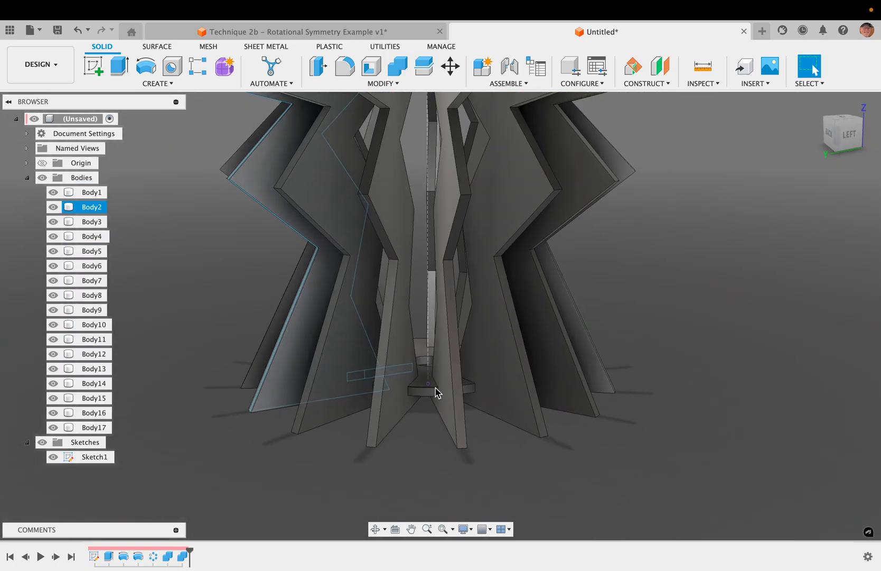
scroll(437, 393, "up", 2)
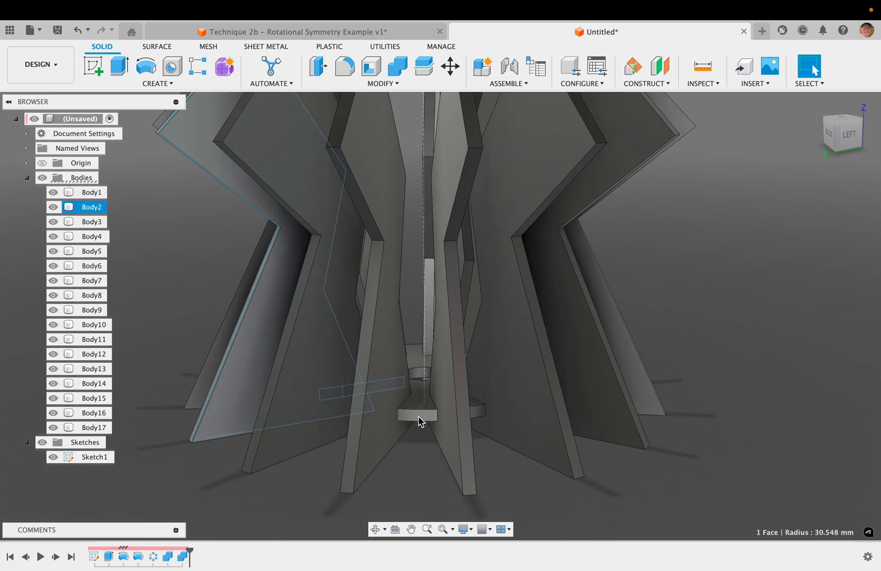
key("v")
scroll(433, 441, "left", 5, "shift")
scroll(432, 440, "down", 3, "shift")
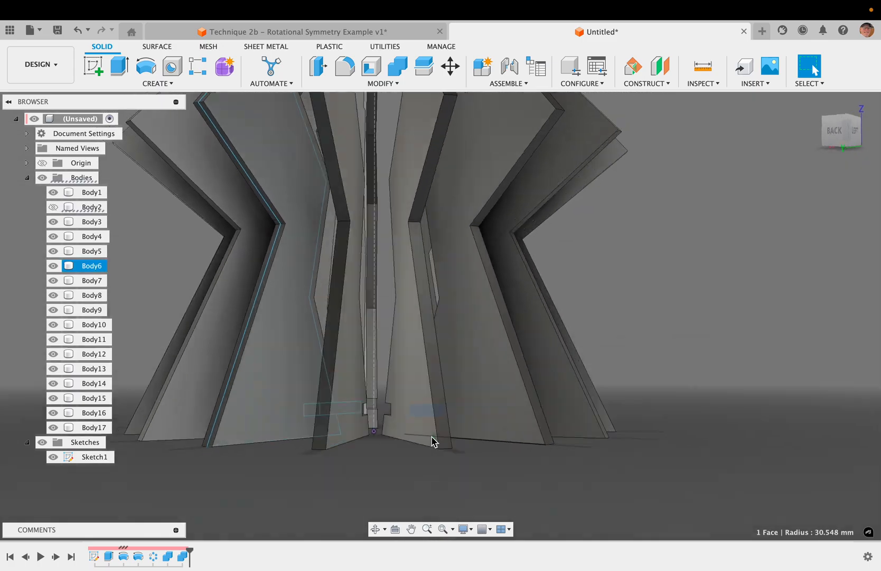
scroll(433, 441, "down", 5, "shift")
scroll(433, 441, "up", 5, "shift")
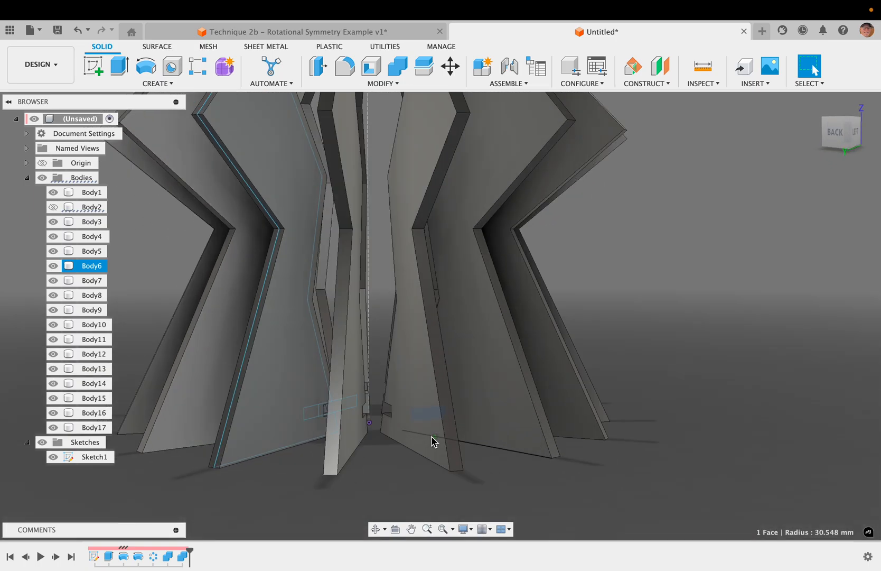
scroll(432, 441, "up", 5, "shift")
key("v")
scroll(432, 441, "right", 5, "shift")
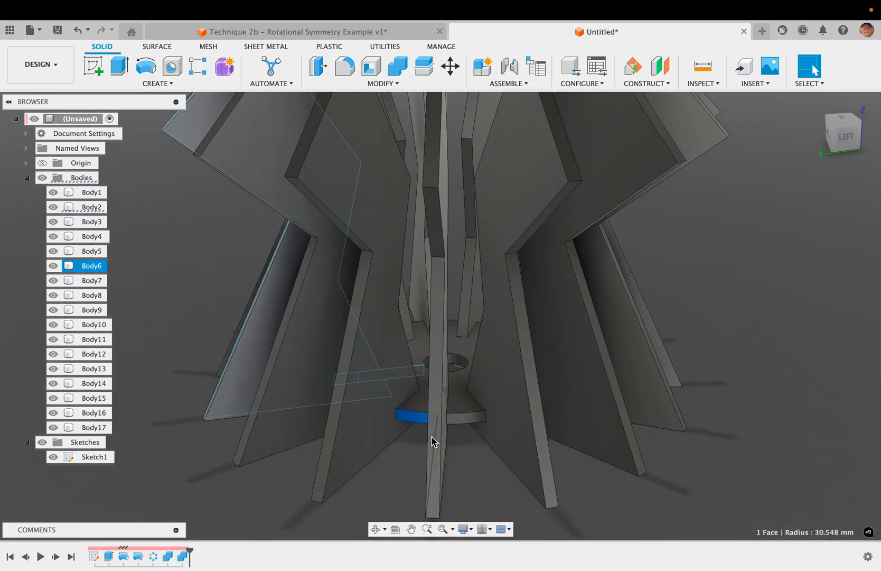
scroll(433, 441, "down", 10)
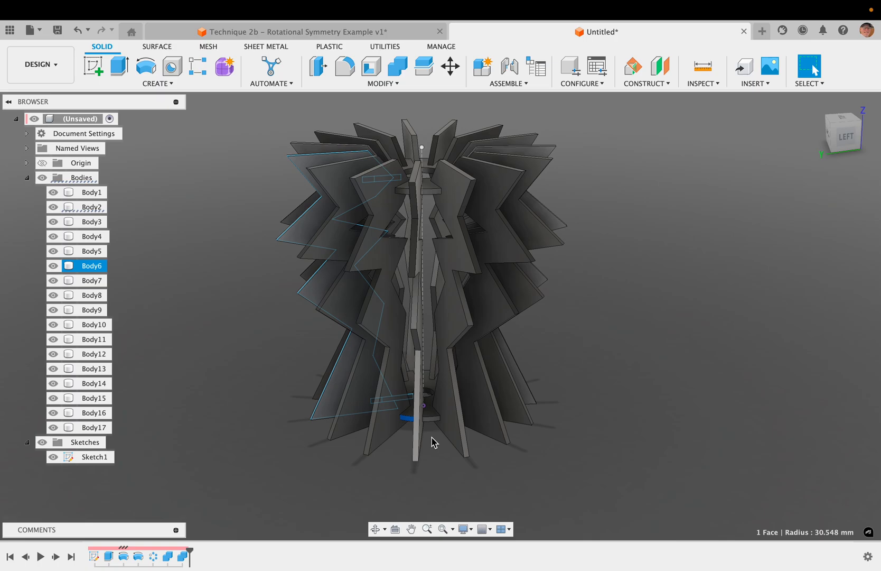
key("super+shift+5")
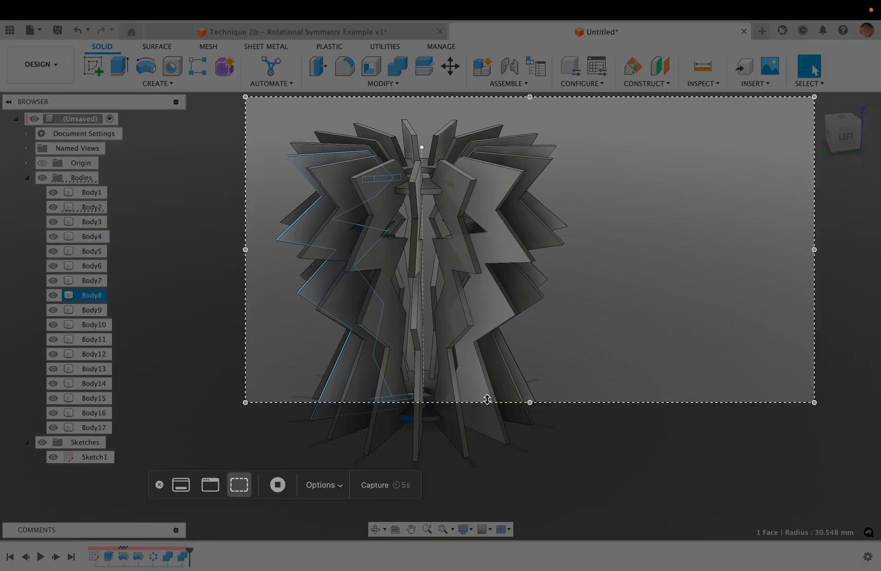
key("Escape")
left_click(526, 16)
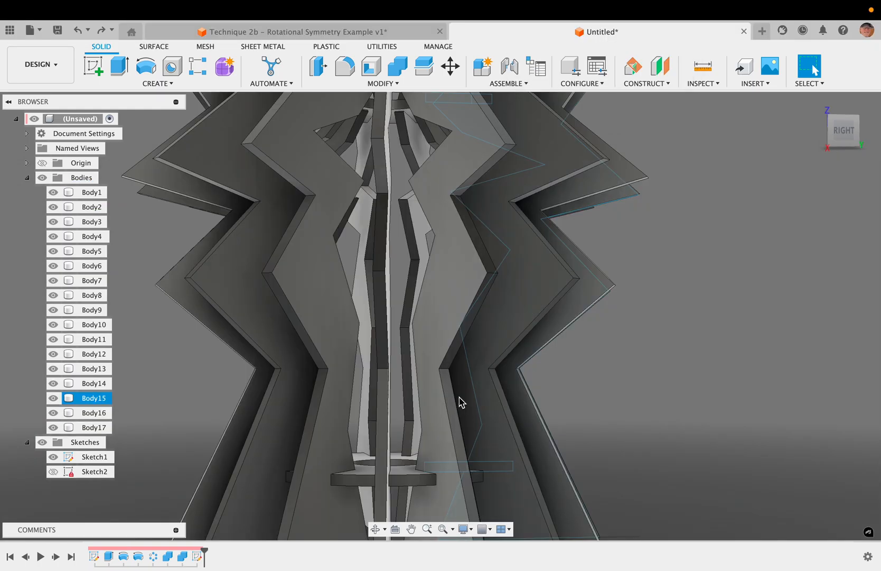
- Move the lower ring's rectangular profile in Sketch1 downward so the ring and its slots rebuild nearer the base of the fins
scroll(460, 398, "down", 5)
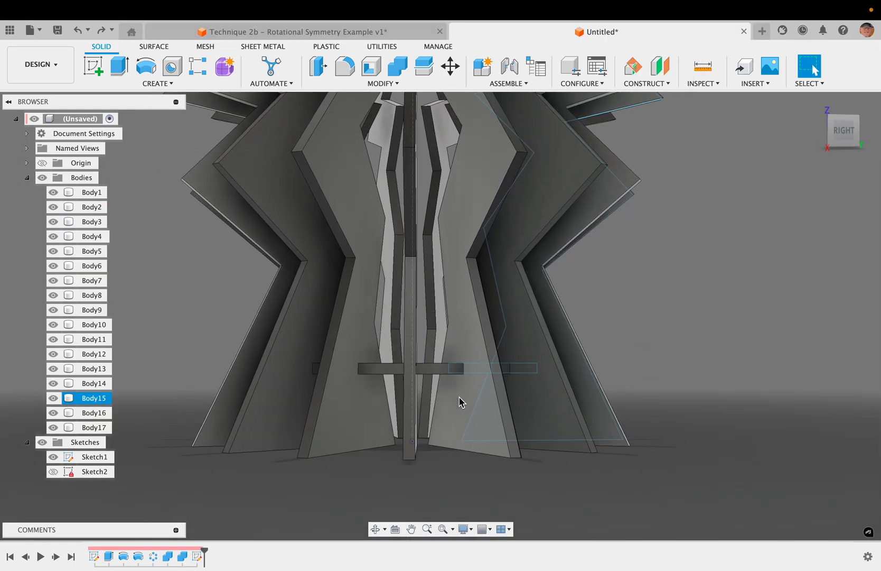
scroll(460, 398, "up", 5, "shift")
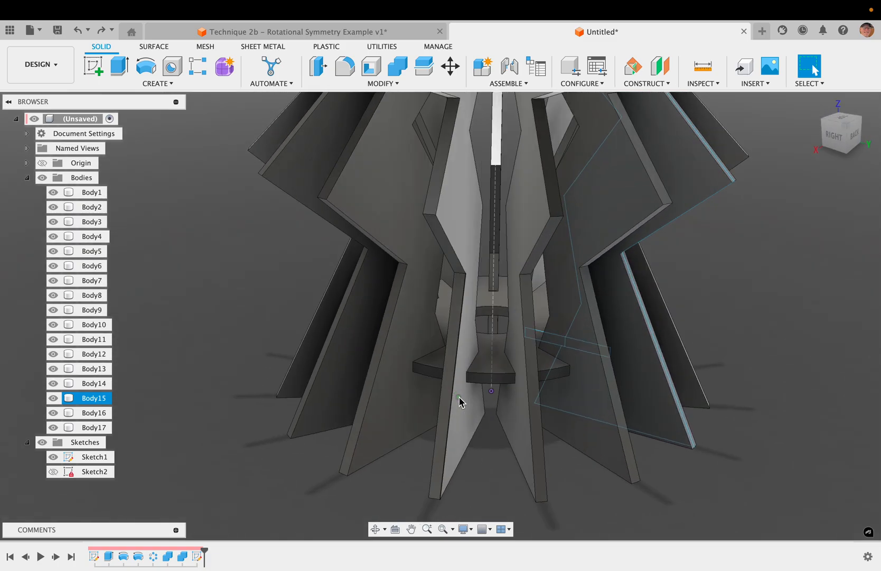
scroll(460, 398, "down", 5, "shift")
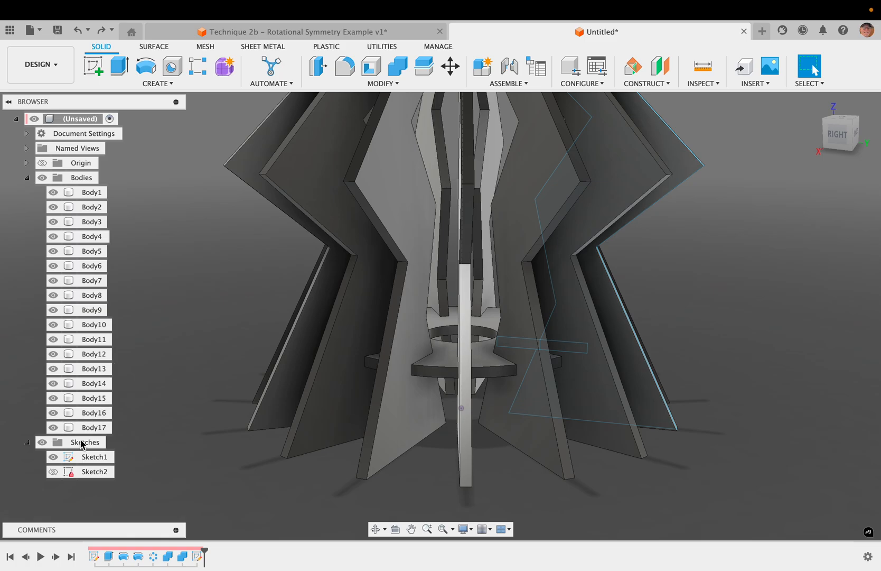
left_click(83, 462)
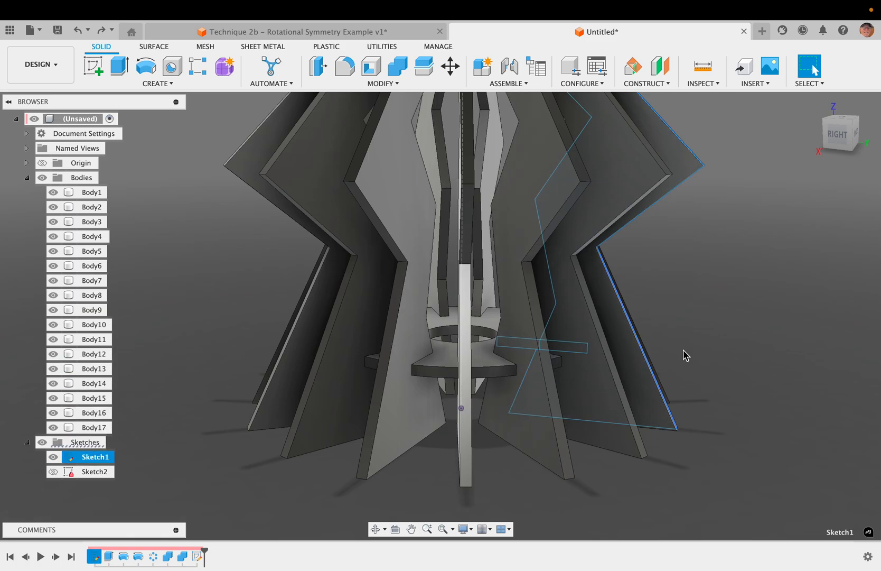
scroll(686, 356, "up", 8)
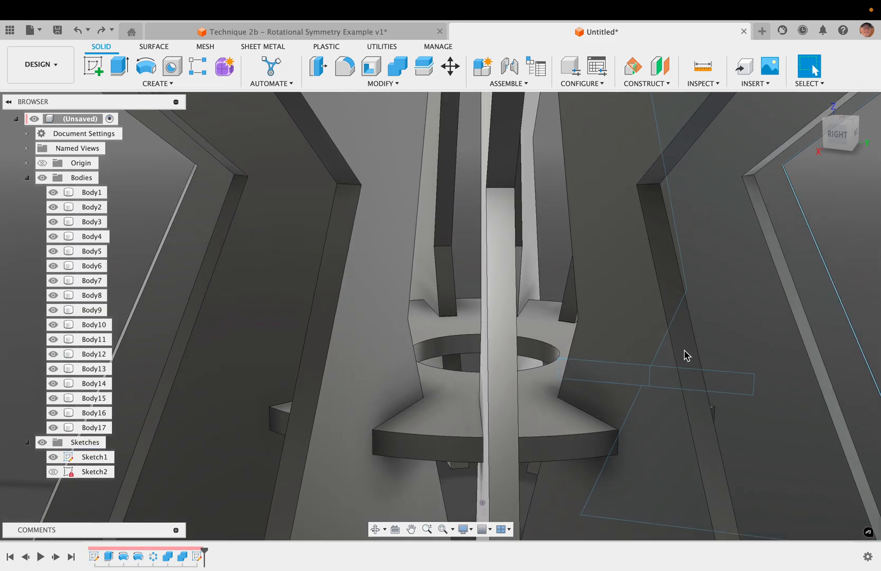
scroll(686, 355, "down", 3)
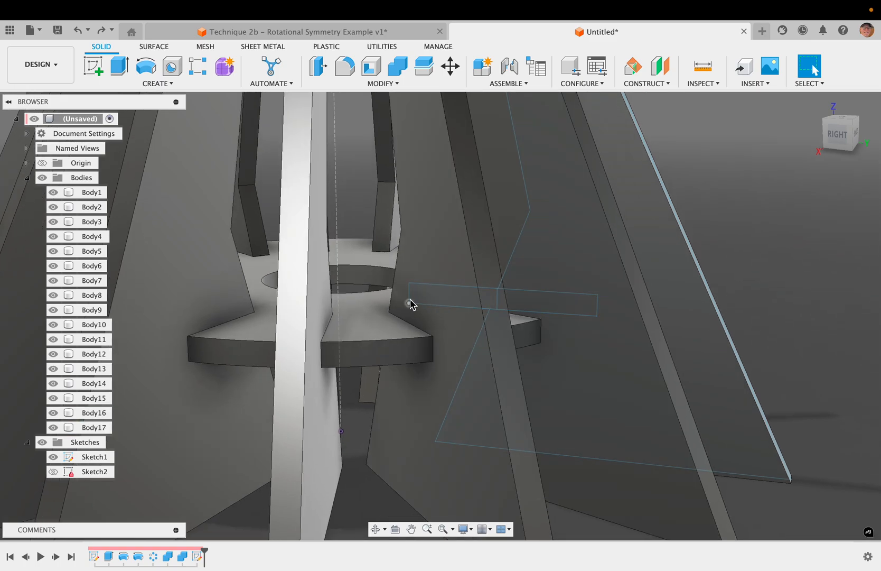
mouse_move(556, 292)
left_mouse_down()
mouse_move(575, 271)
mouse_move(562, 370)
left_mouse_up()
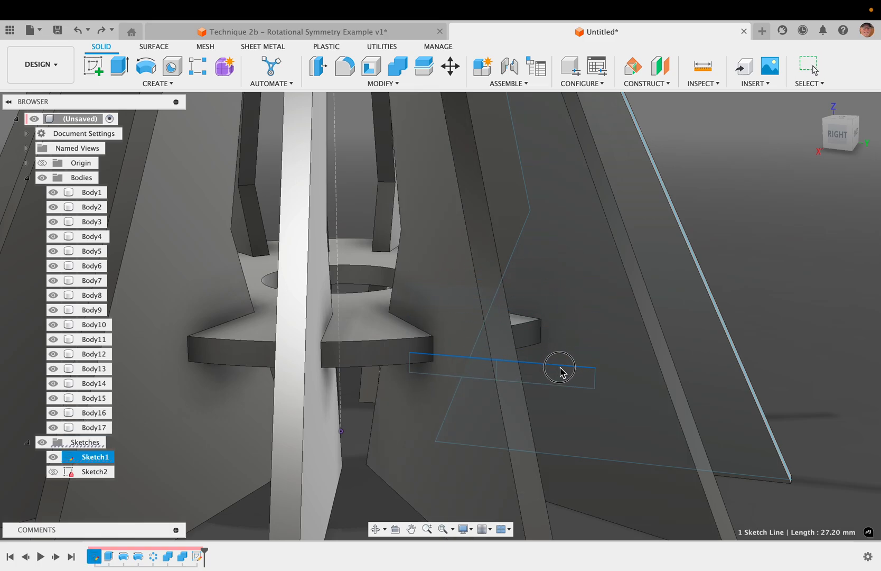
- Slide the dividing line in the lower ring's profile outward towards the rim to change the half-lap slot depth
left_click(503, 377)
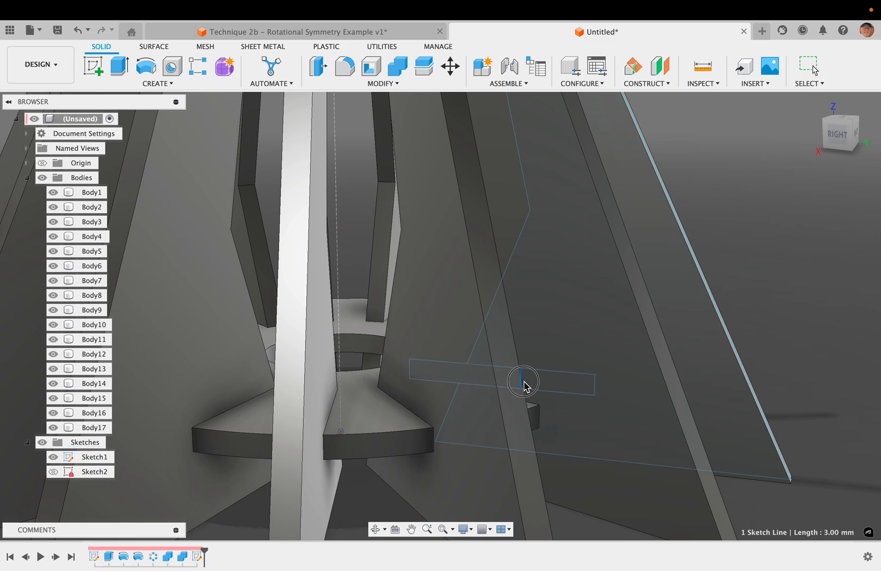
left_click_drag(562, 387, 532, 387)
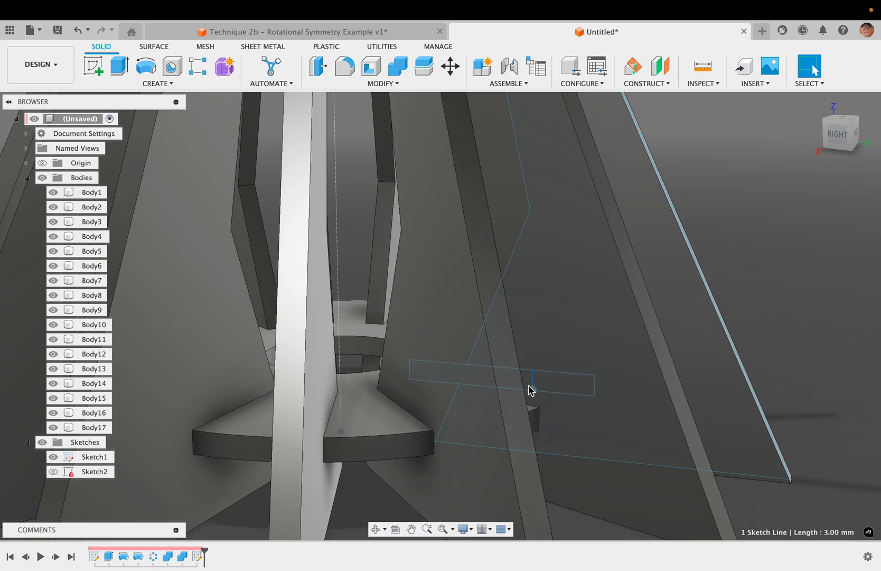
left_click_drag(534, 385, 554, 388)
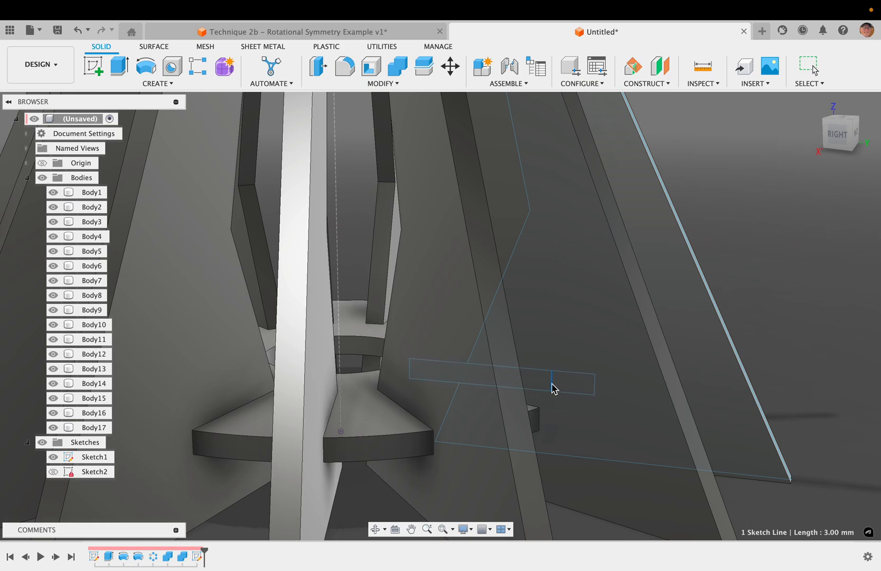
- Hide the fin Body16 to expose its slot in the lower ring, and slide the profile's dividing line inward to lengthen the slot
left_click(457, 440)
key("v")
left_click(799, 294)
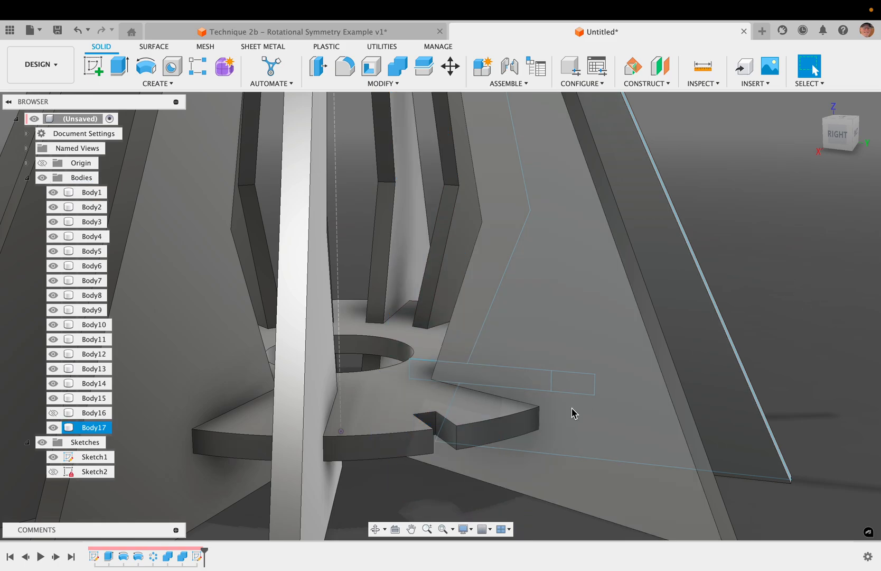
left_click_drag(551, 387, 497, 381)
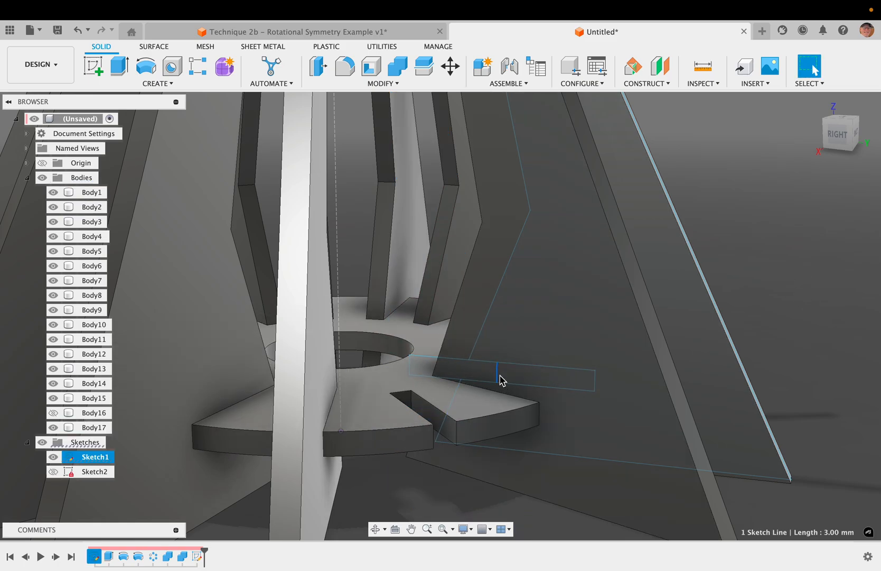
key("Escape")
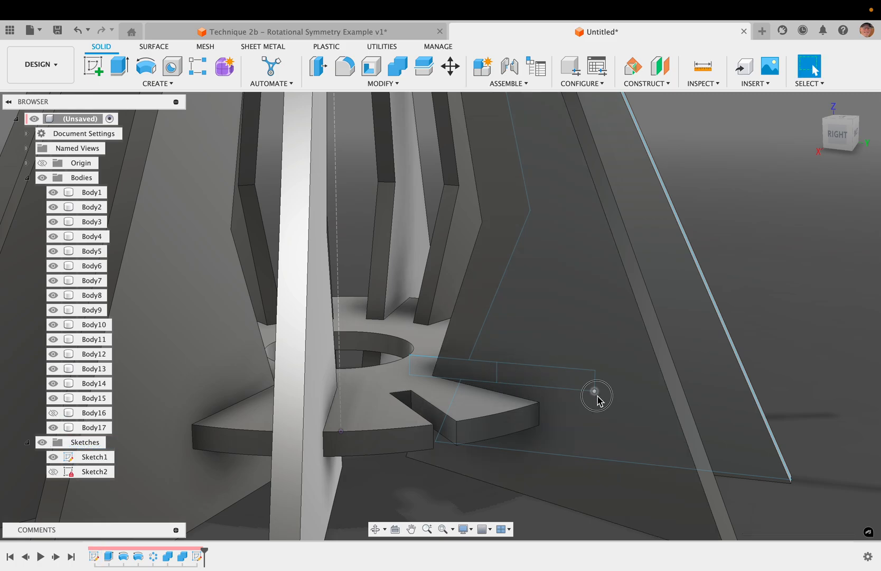
- Stretch the lower ring's profile outward to about Y 61 mm, and bring its outer corner partway back inside the fins
mouse_move(597, 398)
left_mouse_down()
mouse_move(601, 364)
mouse_move(639, 376)
mouse_move(770, 382)
left_mouse_up()
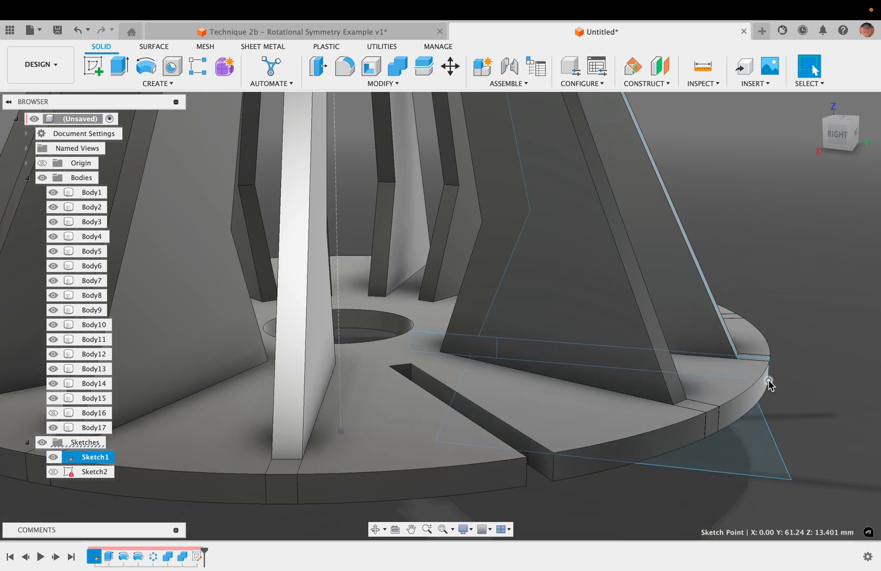
key("super+z")
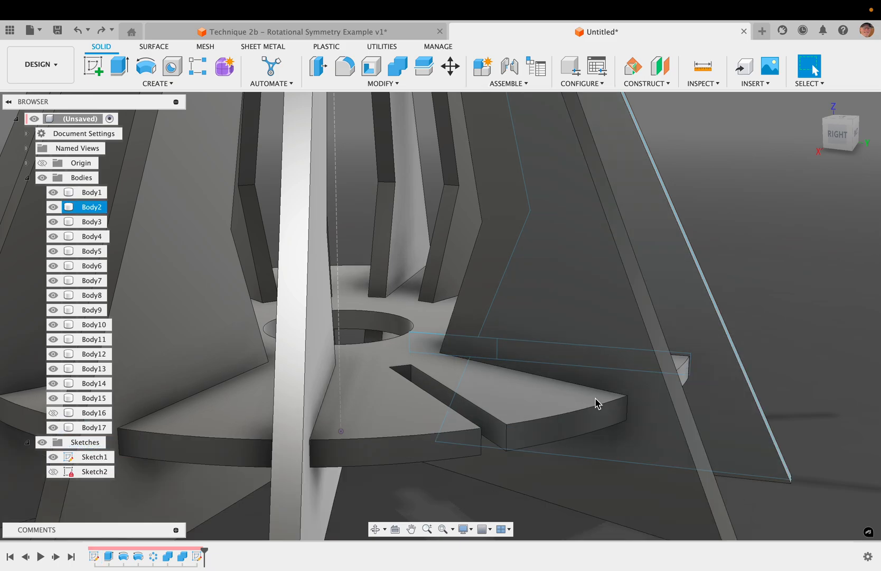
scroll(595, 403, "down", 6)
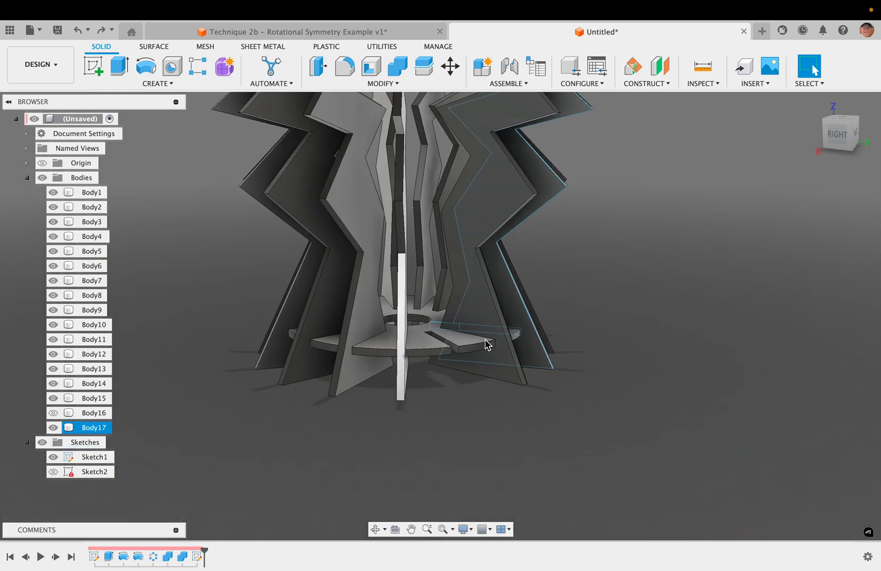
scroll(469, 345, "up", 4)
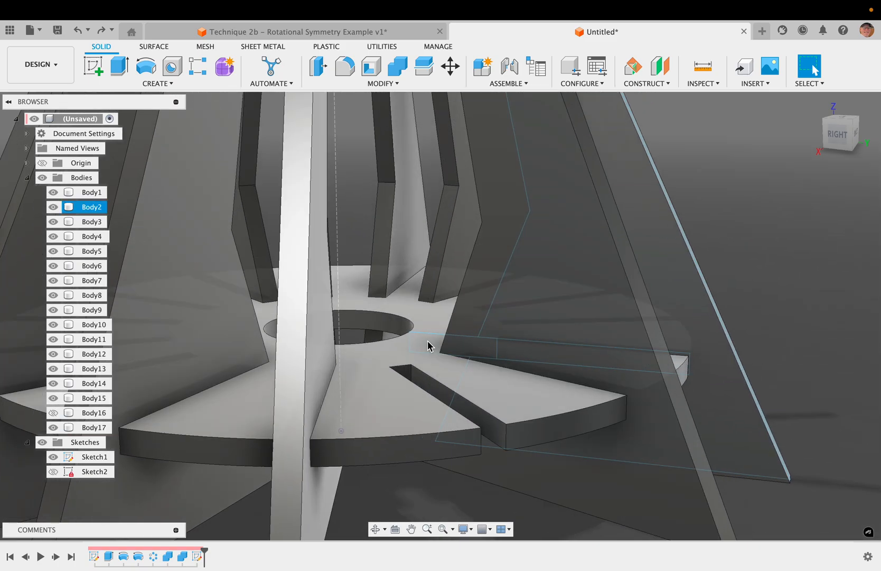
- Pull the inner corner of the lower ring's profile across the central axis, and settle it on the axis to close the centre hole
left_click_drag(411, 334, 281, 308)
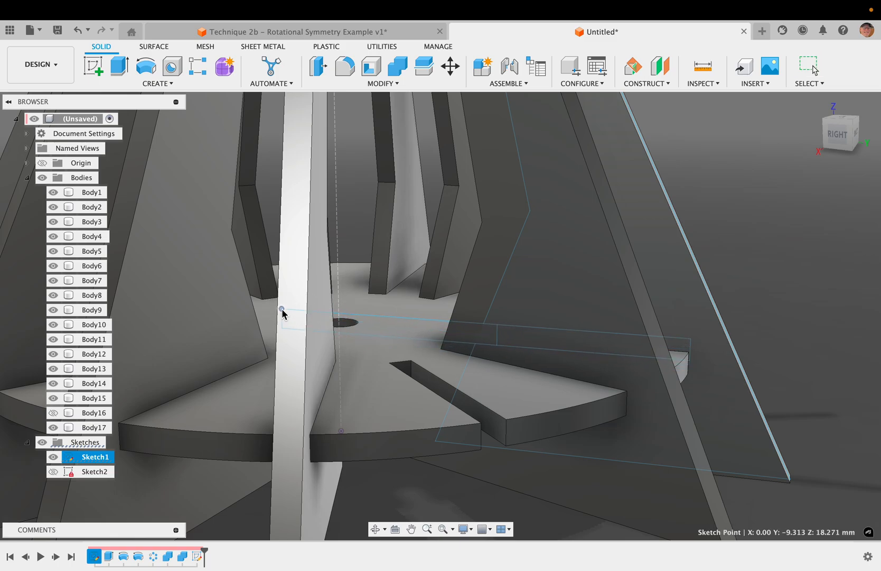
key("super+z")
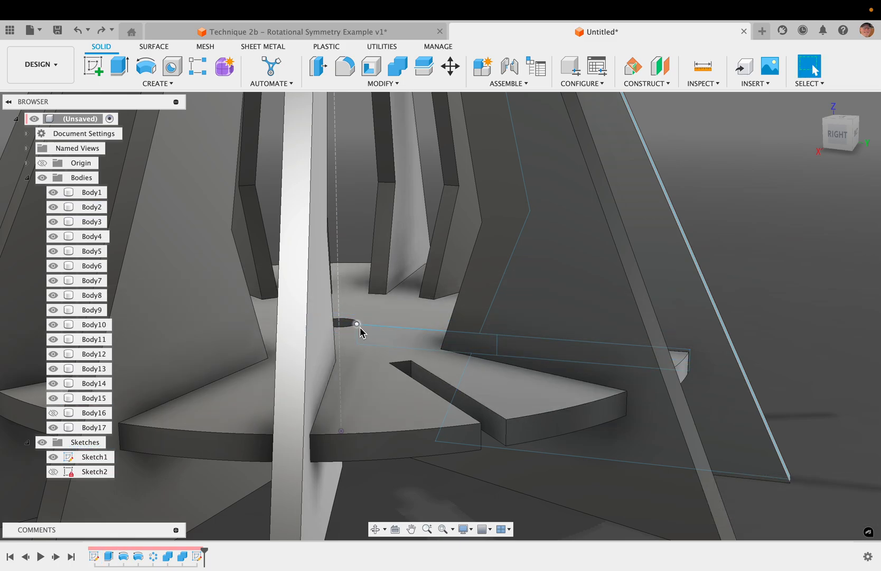
scroll(360, 333, "right", 5, "shift")
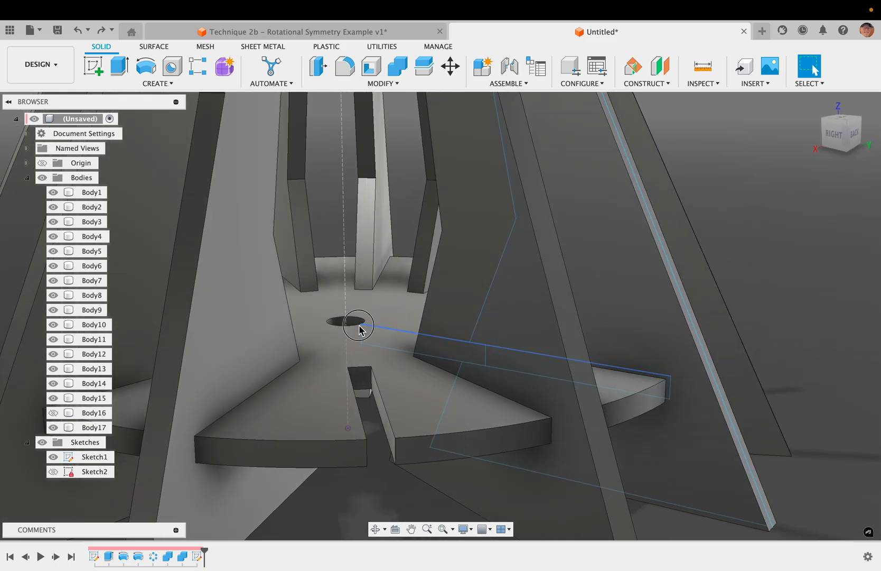
left_click(361, 326)
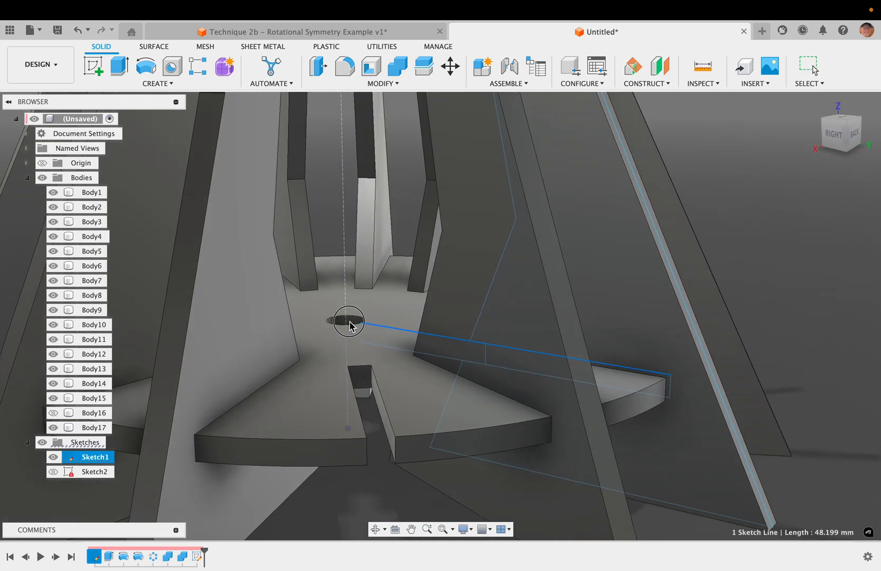
left_click(363, 321)
left_click_drag(364, 325, 348, 320)
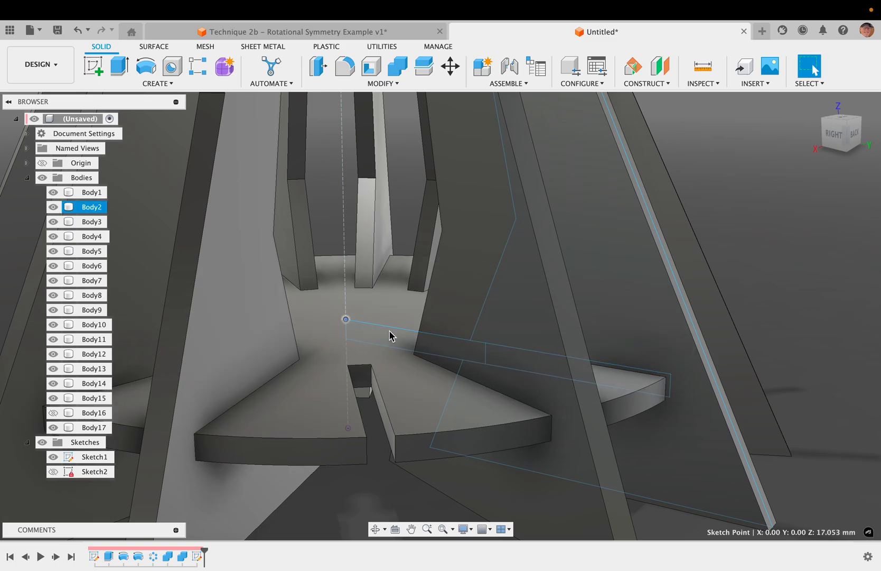
- Stretch the upper ring's profile outward to about Y 39 mm, and slide its dividing line outward to about Y 32 mm
scroll(390, 333, "down", 10)
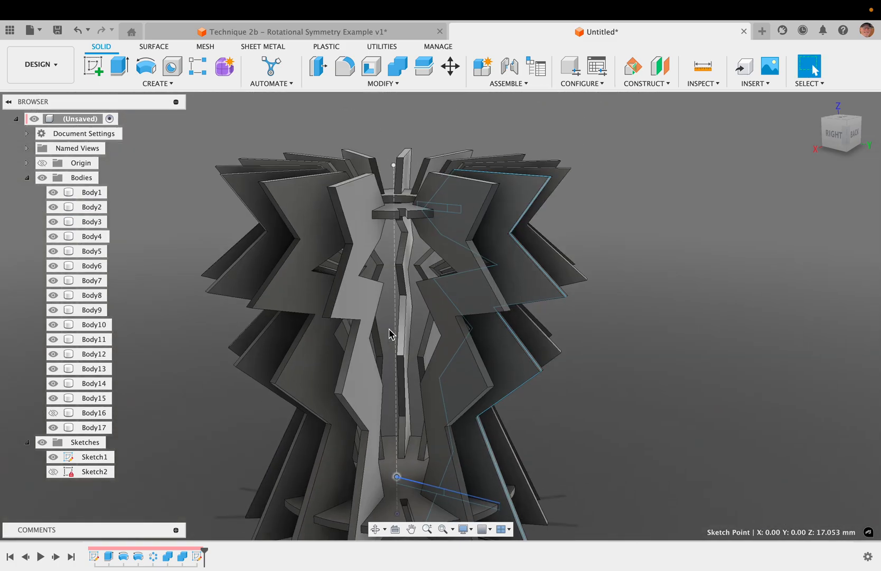
middle_click_drag(390, 333, 384, 371)
scroll(472, 260, "up", 5)
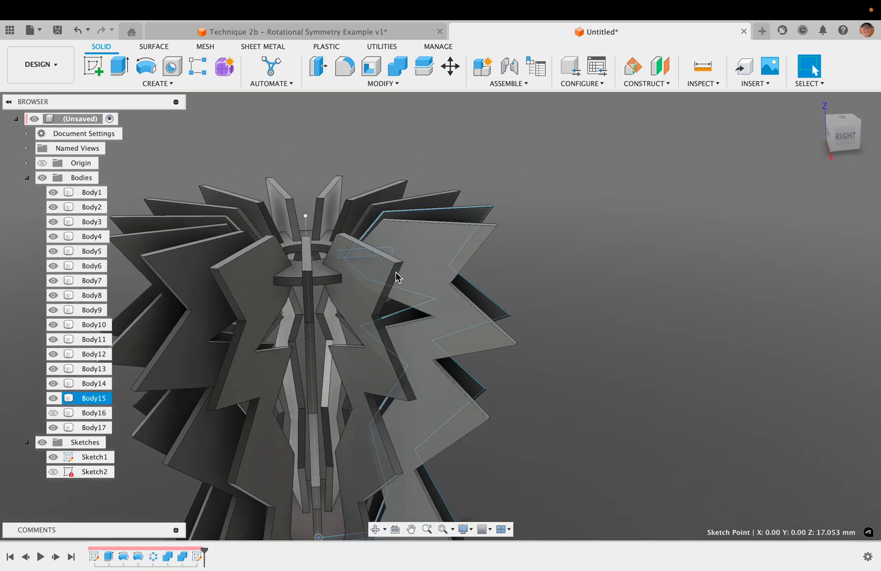
scroll(487, 281, "up", 2)
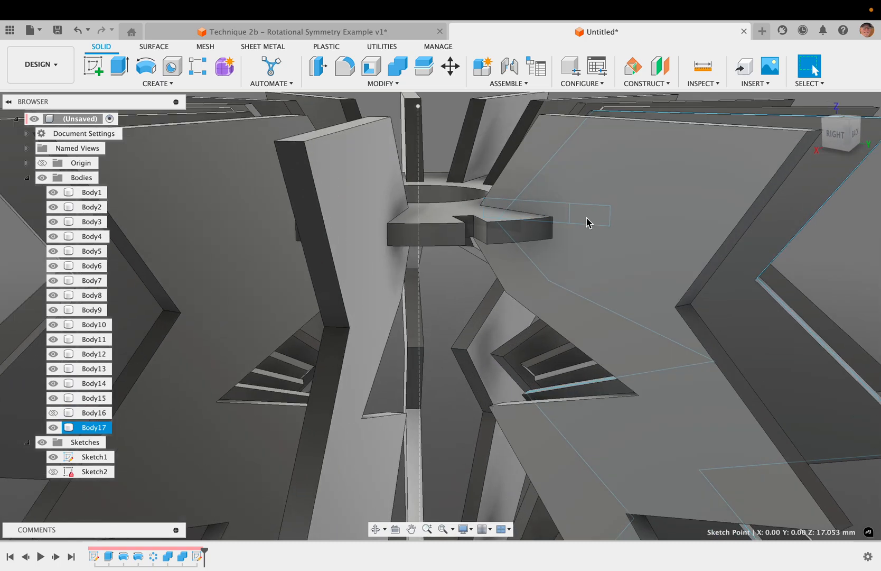
left_click_drag(610, 228, 656, 229)
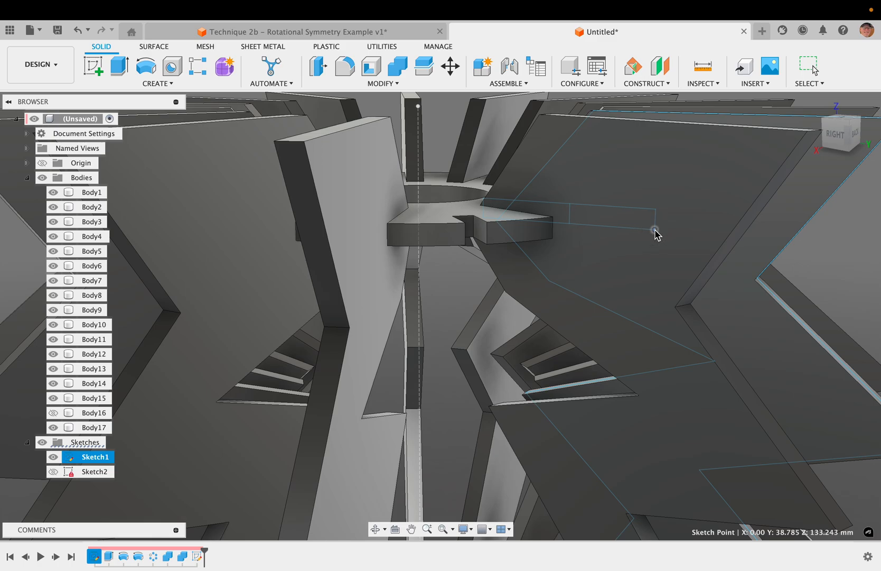
left_click(601, 212)
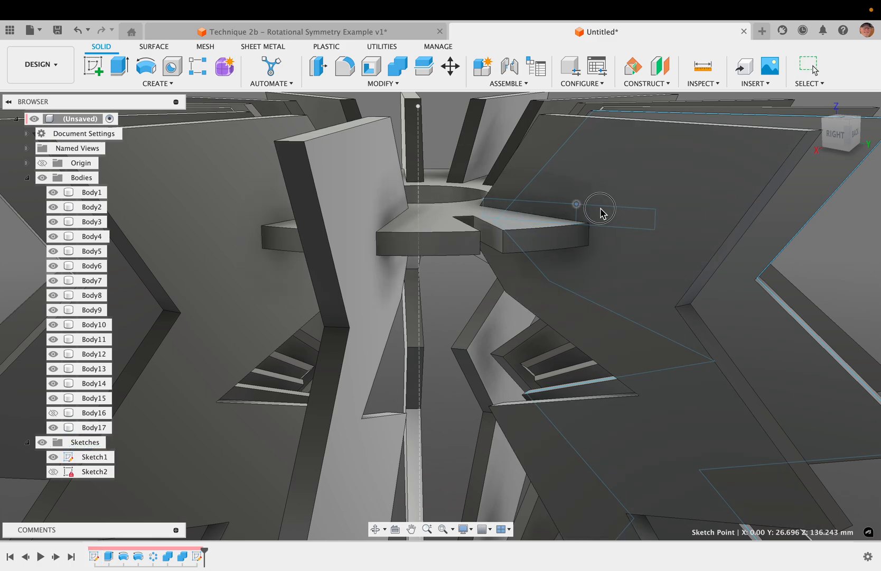
left_click_drag(577, 206, 613, 207)
left_click(472, 241)
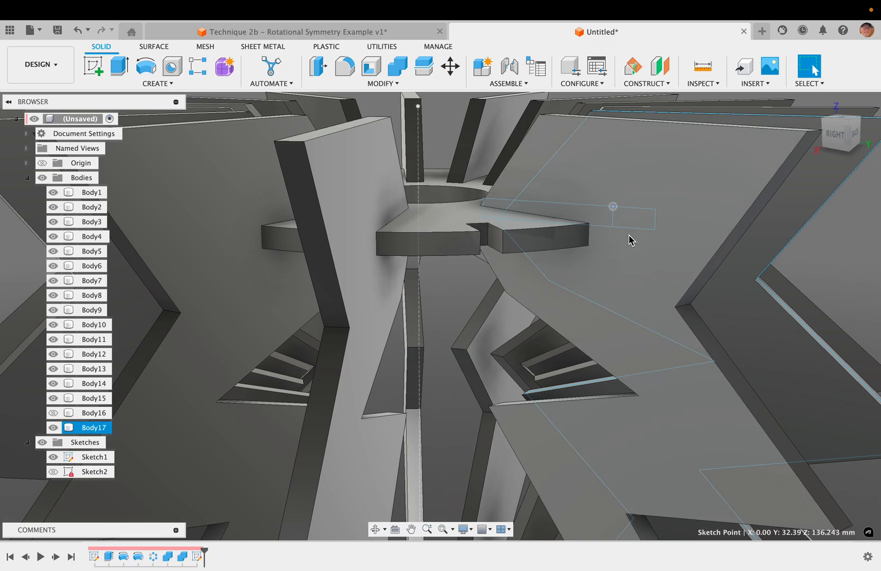
- Widen the upper half of the fin profile by pulling its outer corners and notch outward, and retract its inner tooth to about Y 37 mm
scroll(630, 241, "up", 5)
scroll(630, 241, "down", 7)
scroll(630, 241, "down", 3)
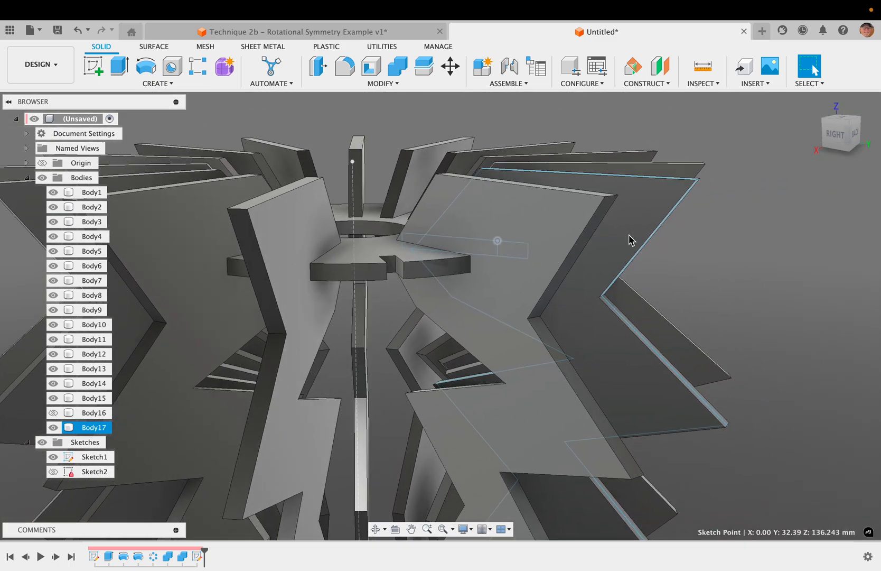
left_click_drag(635, 199, 672, 157)
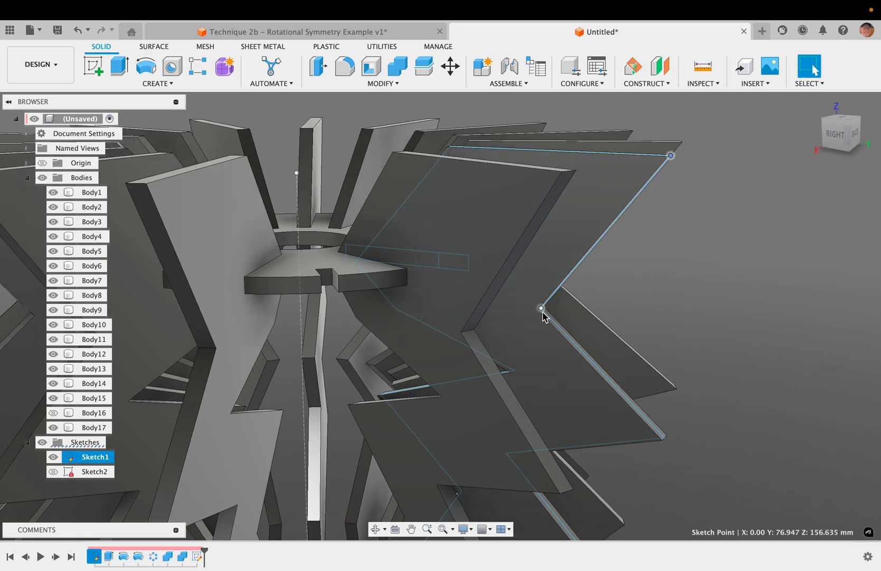
left_click_drag(543, 310, 622, 312)
scroll(622, 315, "down", 8)
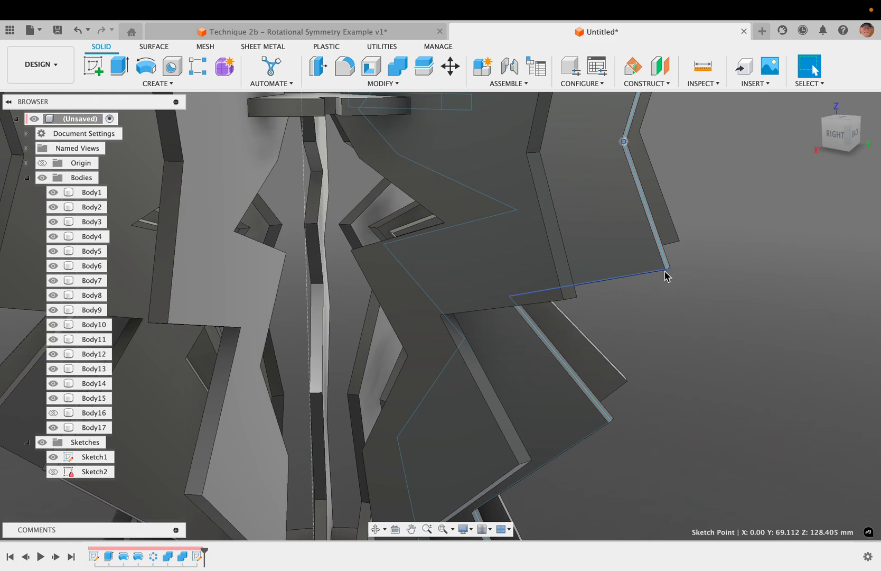
mouse_move(667, 269)
left_mouse_down()
mouse_move(606, 267)
mouse_move(684, 292)
left_mouse_up()
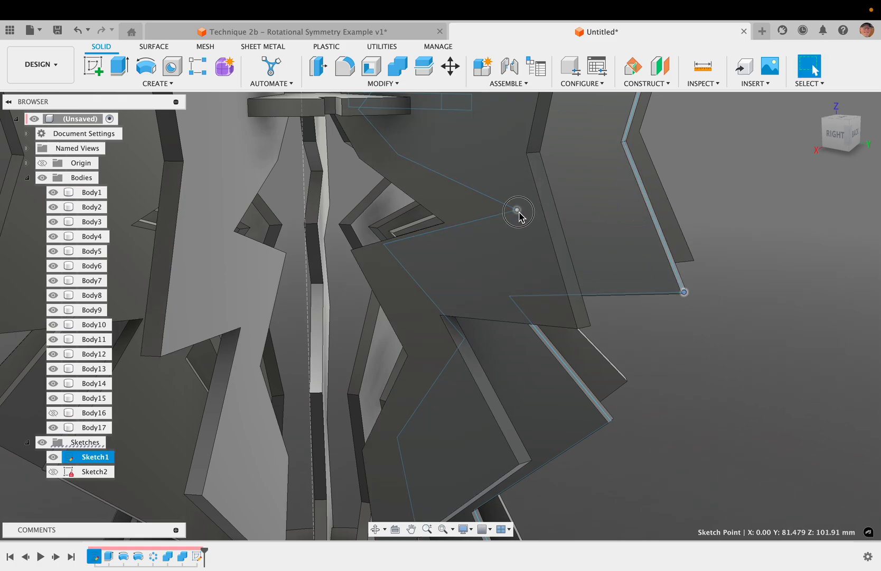
left_click_drag(519, 214, 481, 214)
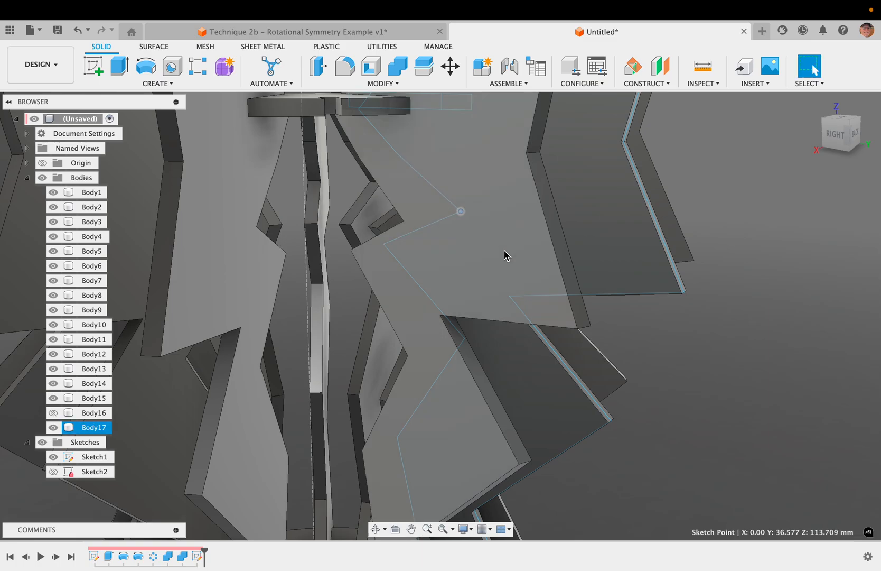
- Move the fin profile's lower notch to about Y 63, Z 94 mm and the tip below it to about Y 81, Z 69 mm
scroll(504, 252, "down", 5)
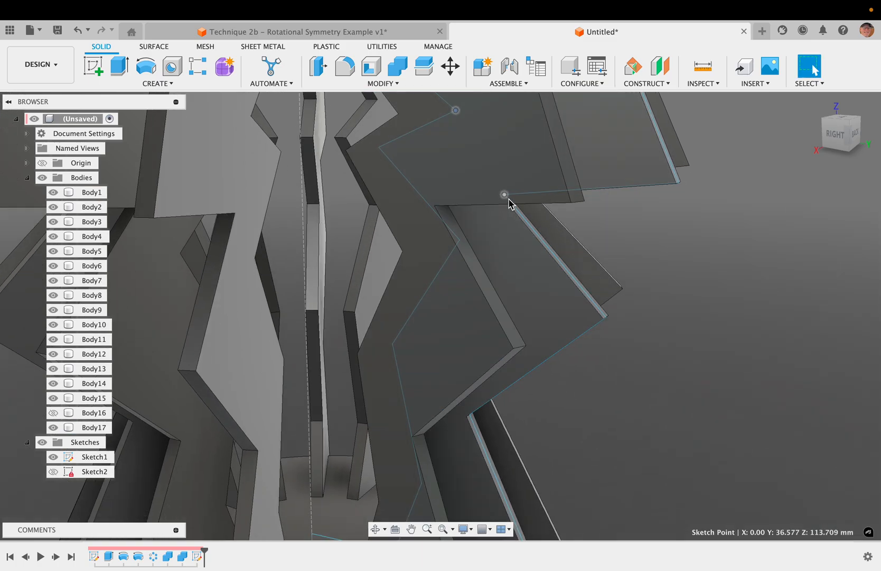
left_click_drag(508, 196, 581, 221)
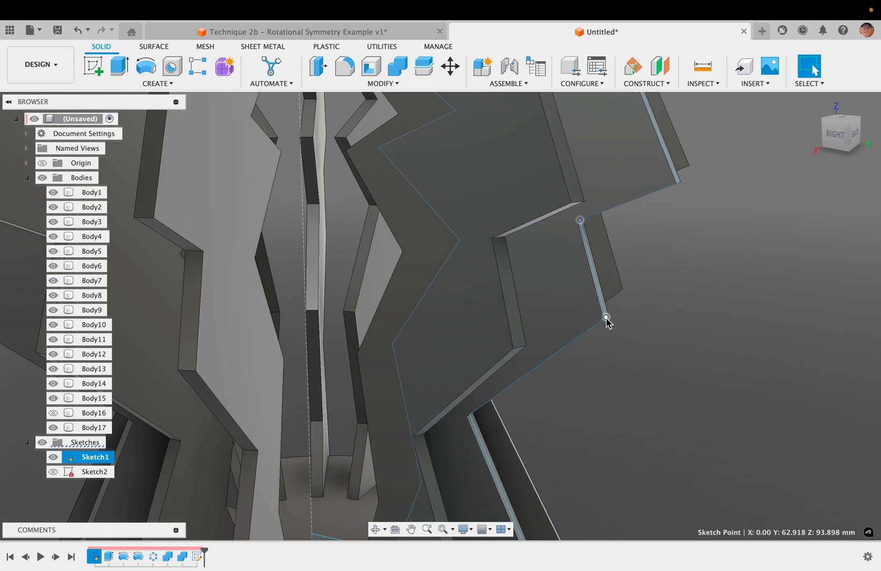
left_click_drag(607, 318, 669, 361)
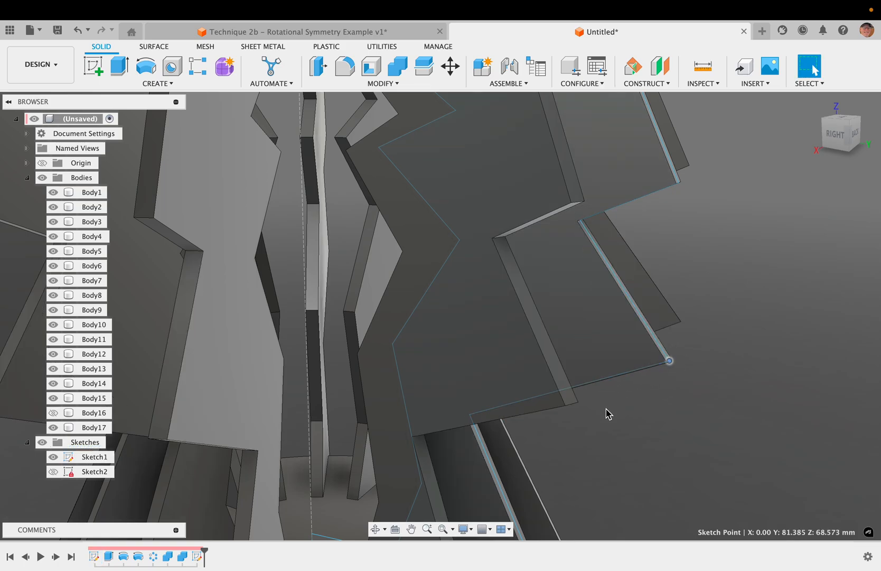
- Stretch the fin's three upper tips into spikes at about Y 150, 188 and 174 mm, and set the upper notch at about Y 65 mm
scroll(607, 410, "down", 4)
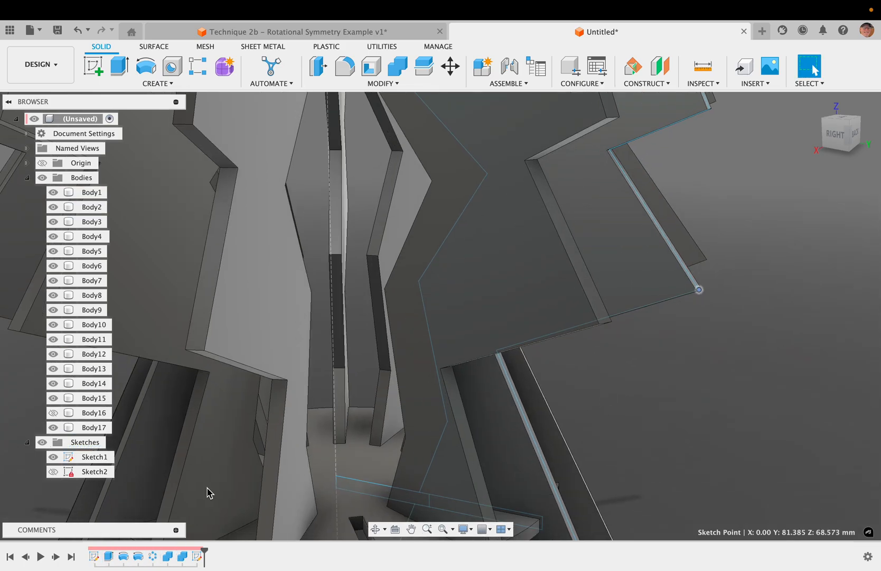
scroll(605, 359, "down", 8)
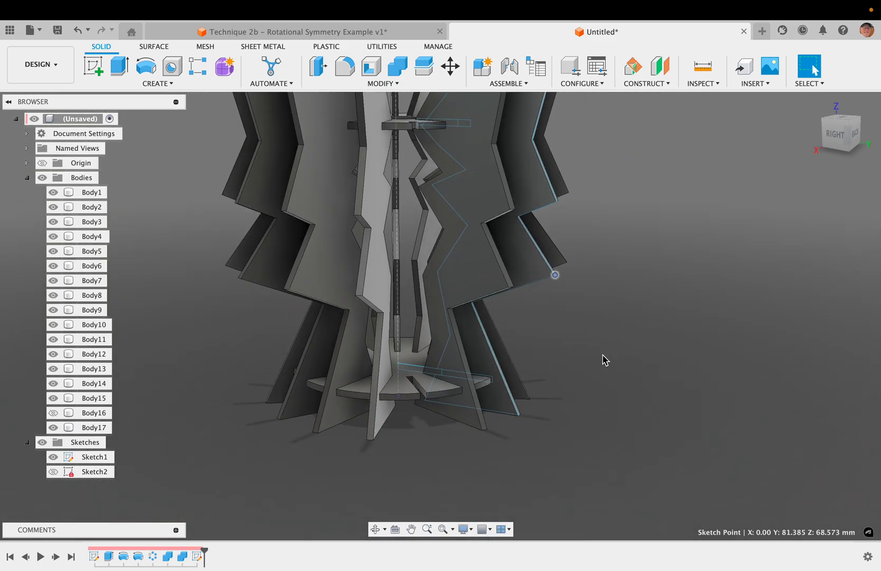
scroll(605, 359, "down", 3)
mouse_move(535, 317)
left_mouse_down()
mouse_move(620, 348)
mouse_move(653, 346)
left_mouse_up()
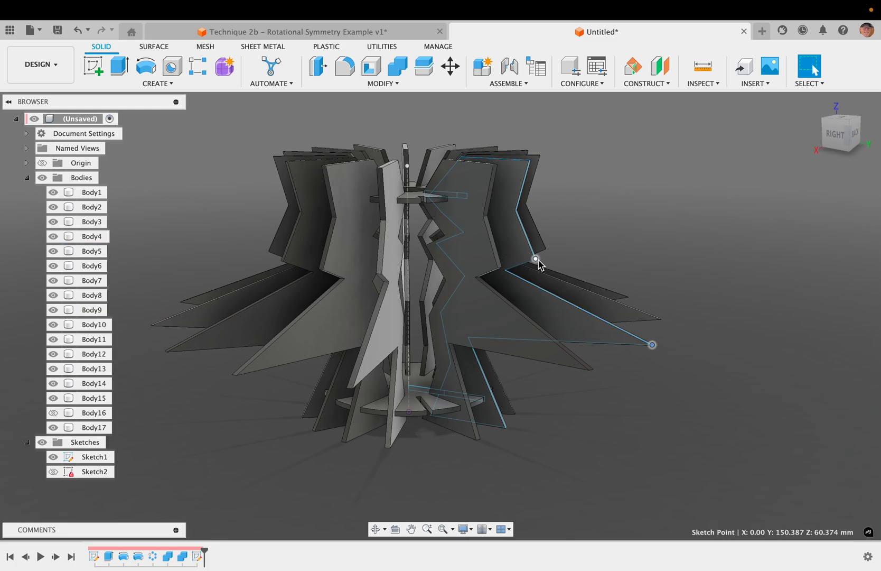
left_click_drag(540, 261, 728, 236)
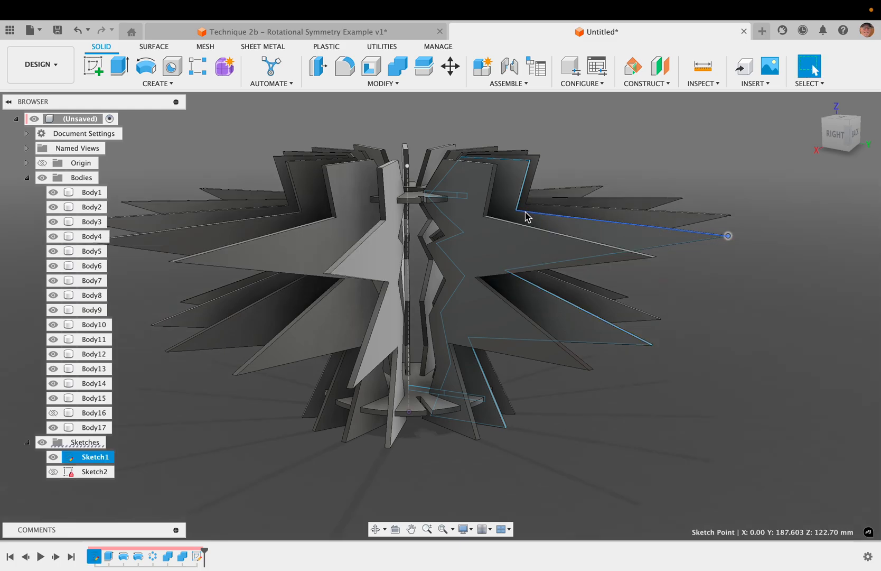
mouse_move(517, 211)
left_mouse_down()
mouse_move(622, 205)
mouse_move(510, 208)
left_mouse_up()
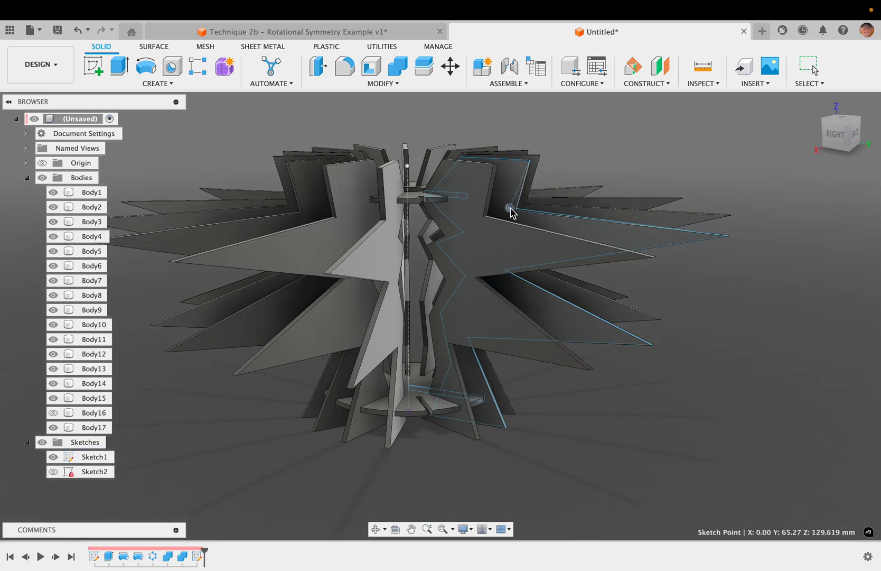
mouse_move(529, 167)
left_mouse_down()
mouse_move(692, 181)
mouse_move(705, 173)
left_mouse_up()
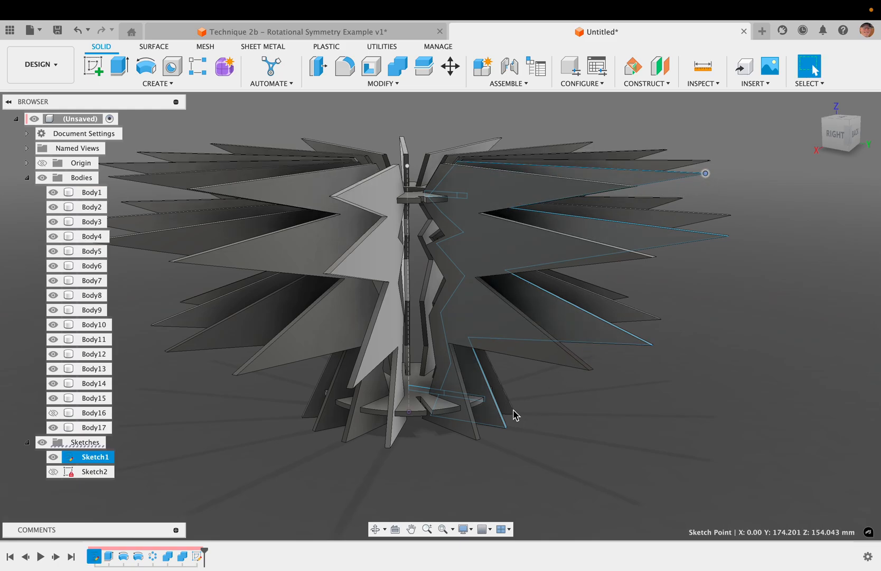
- Try to pull the bottom outer corner of the fin profile outward
left_click(505, 428)
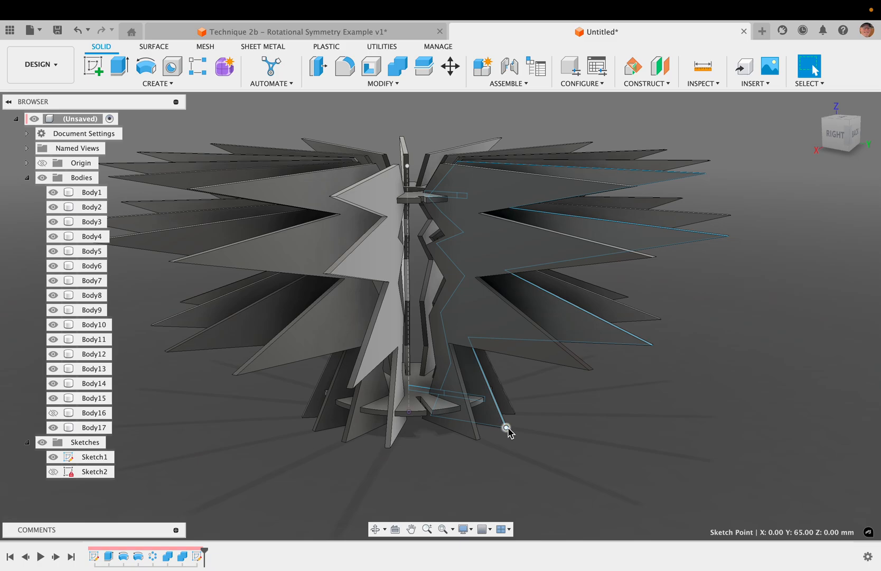
left_click(605, 436)
left_click(646, 440)
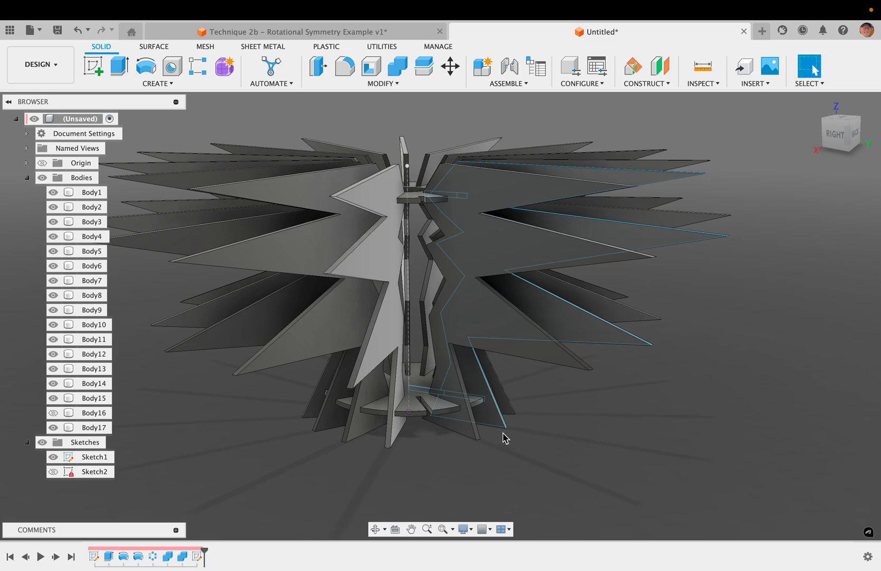
left_click(505, 429)
right_click(505, 429)
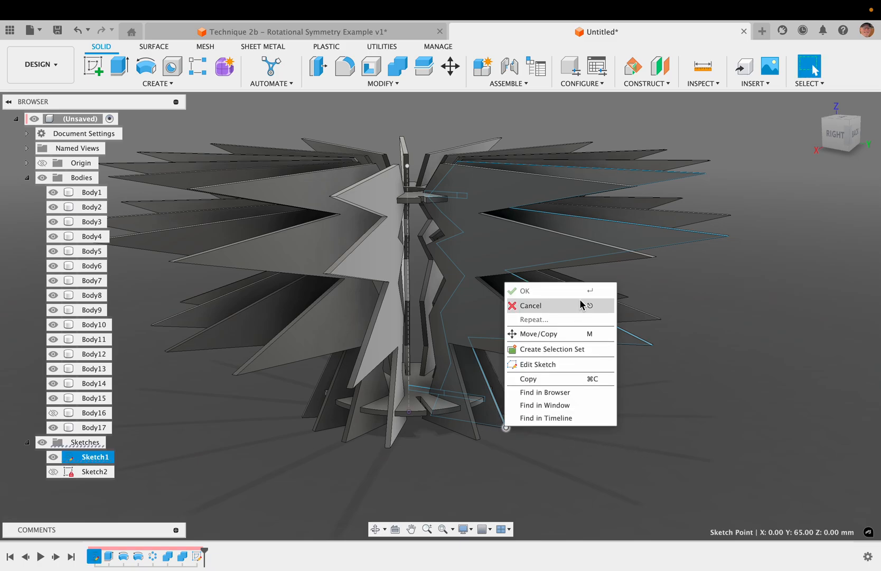
key("Escape")
- Edit the fin's sketch to delete the 50 mm dimension on the base width, and finish the sketch
left_click(488, 386)
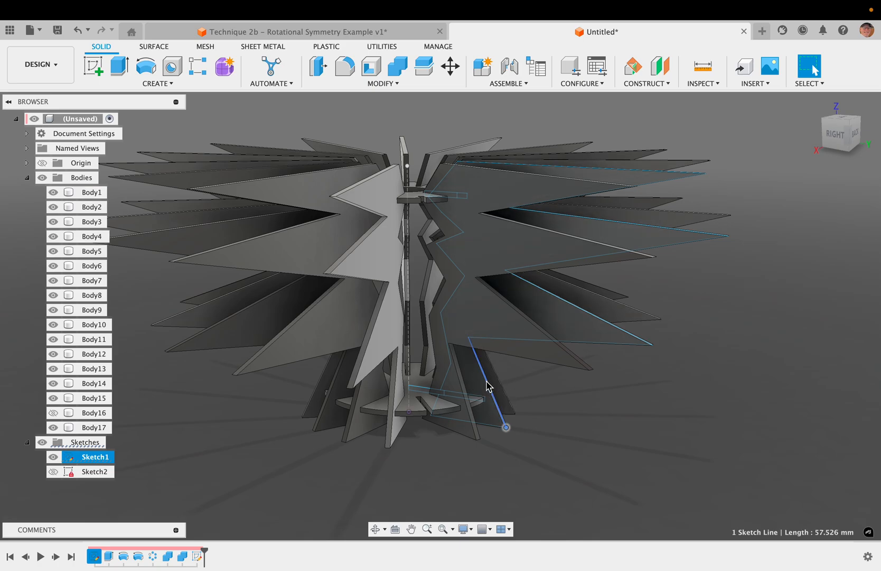
right_click(486, 385)
left_click(548, 272)
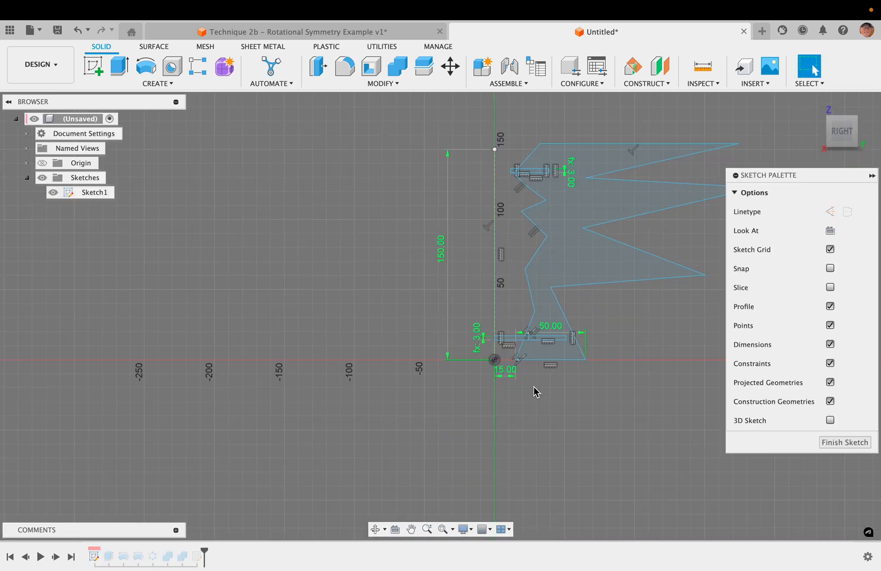
left_click_drag(558, 334, 558, 428)
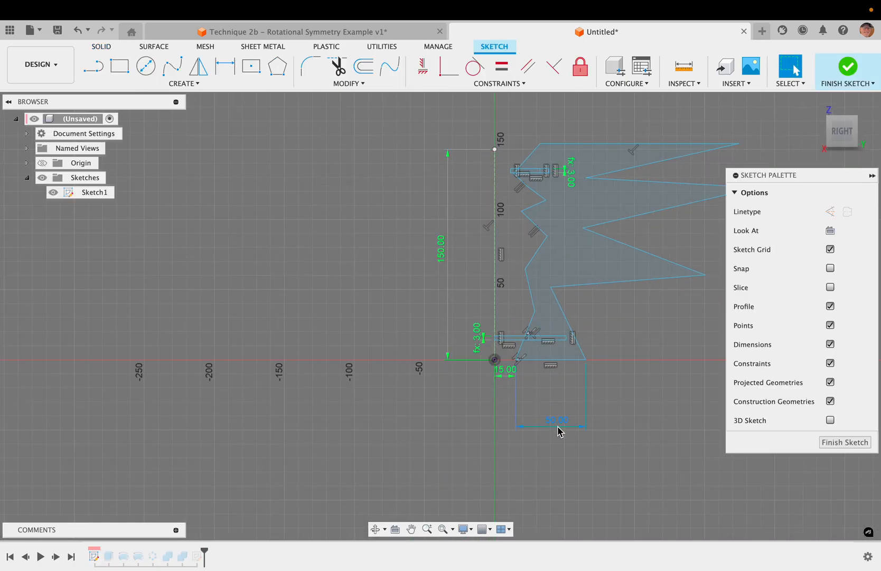
left_click(576, 426)
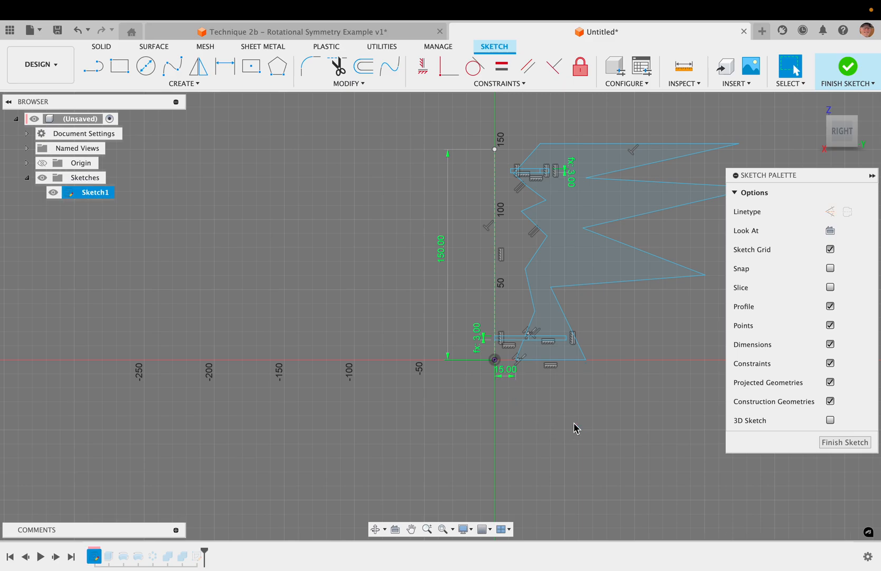
left_click(844, 444)
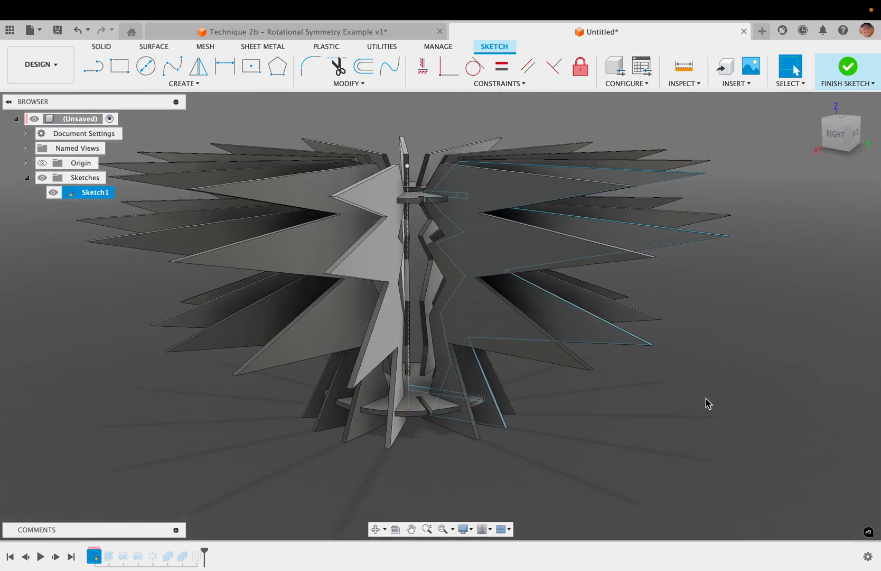
- Taper the fin's outer silhouette by moving its tips, from bottom to top, to about Y 166, 150, 114 and 69 mm
left_click_drag(505, 428, 675, 454)
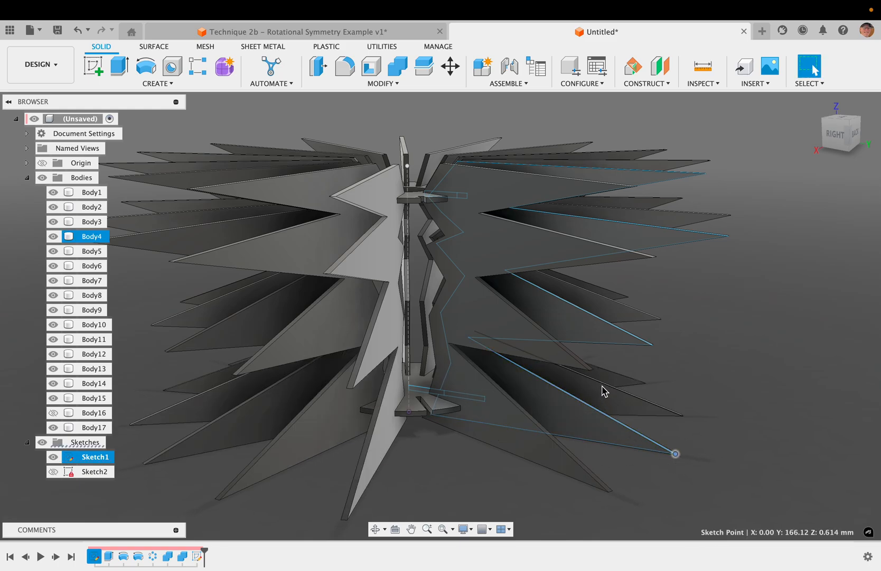
left_click_drag(652, 346, 651, 350)
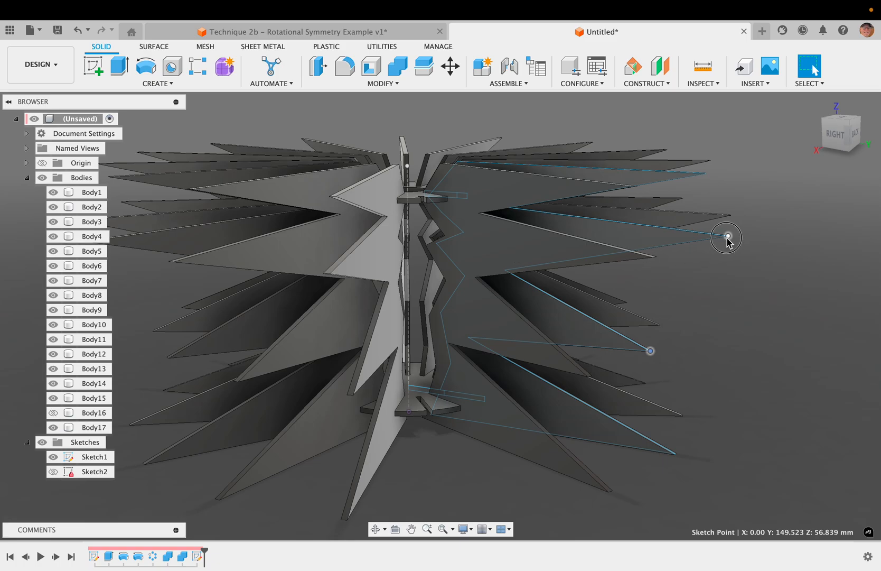
mouse_move(728, 238)
left_mouse_down()
mouse_move(631, 261)
mouse_move(591, 259)
left_mouse_up()
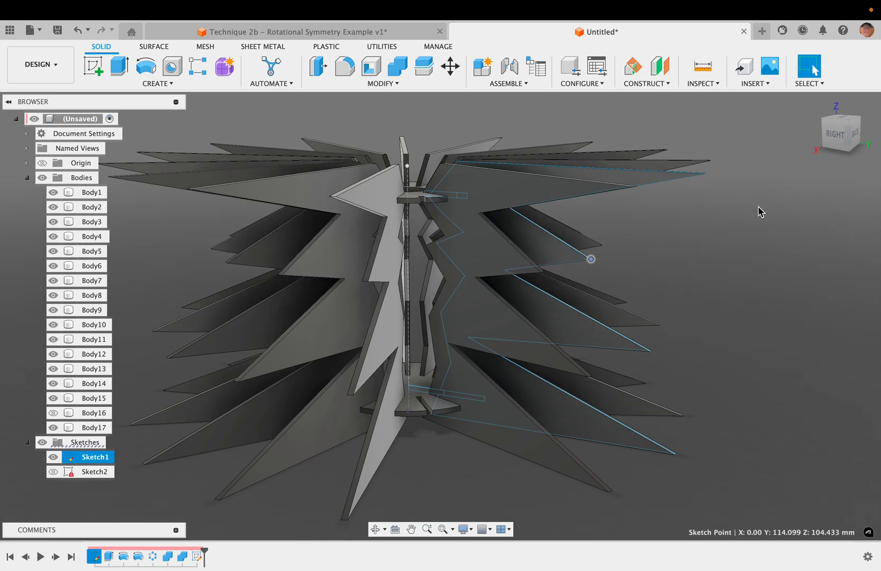
left_click(836, 139)
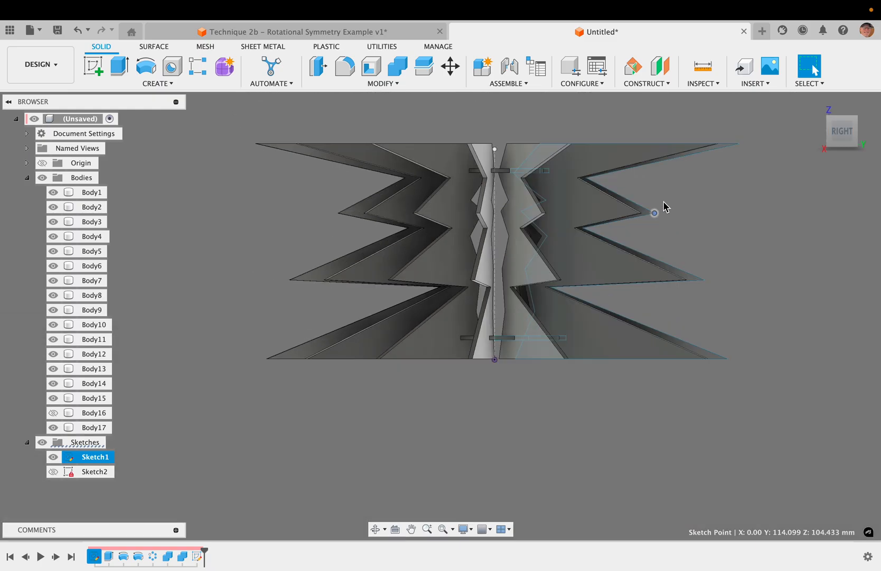
mouse_move(622, 198)
left_mouse_down()
mouse_move(452, 196)
mouse_move(476, 186)
left_mouse_up()
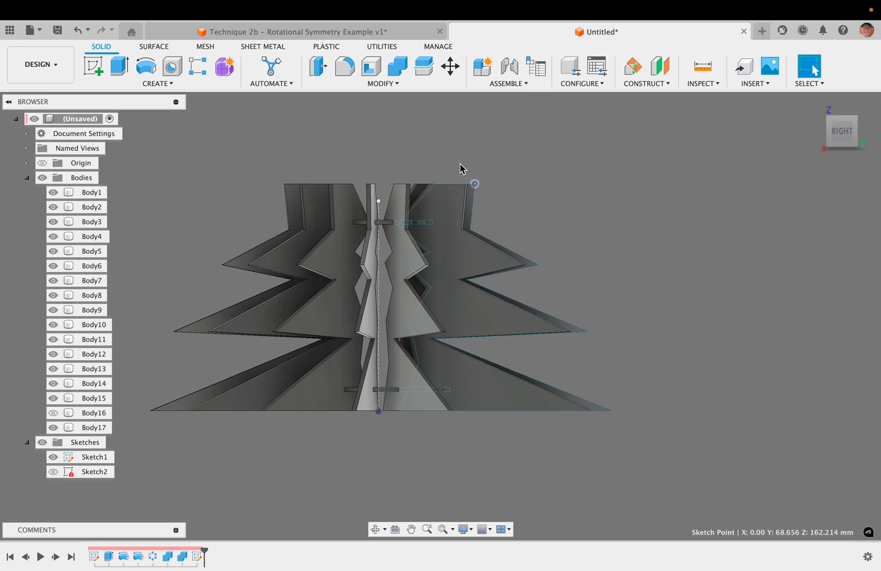
- Examine the tapered fins and both rings from the side, above and around the central axis
scroll(460, 164, "up", 8, "shift")
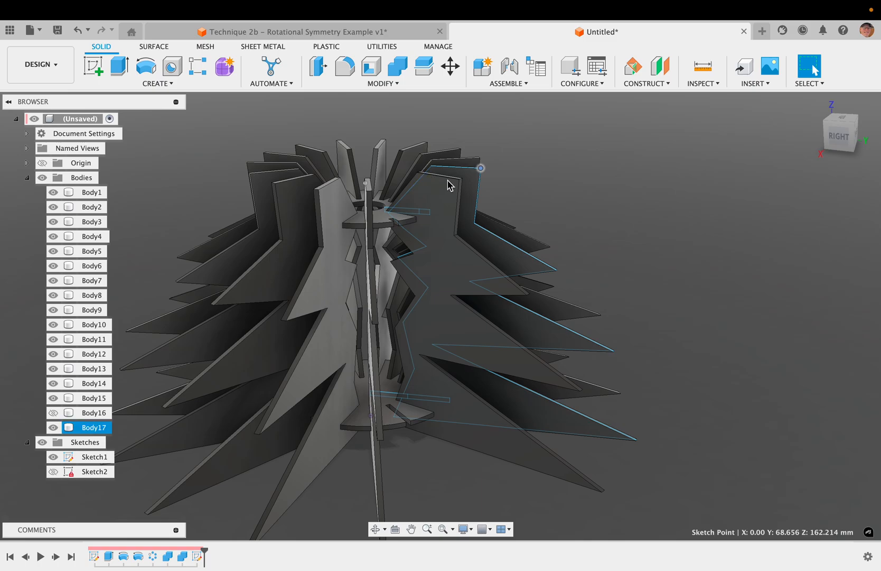
scroll(435, 240, "down", 8, "shift")
scroll(435, 240, "left", 10, "shift")
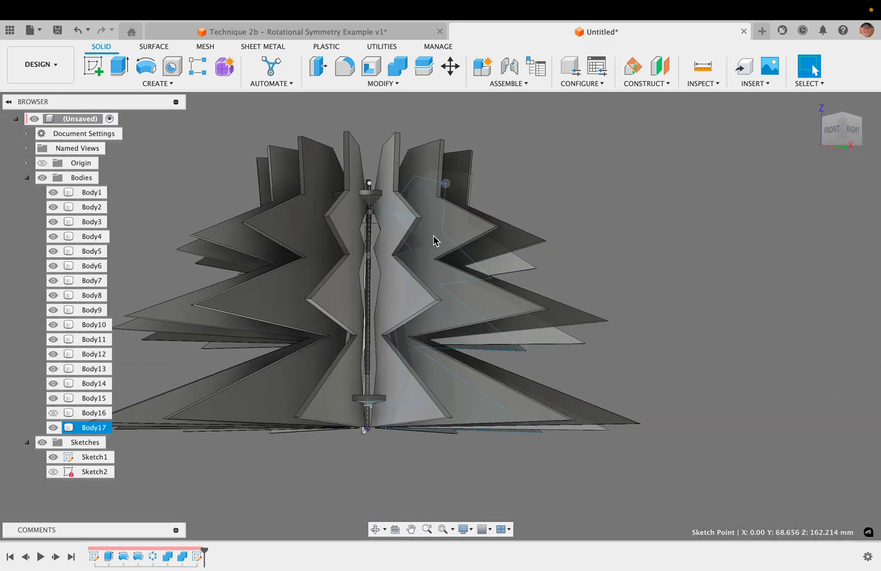
scroll(434, 240, "right", 10, "shift")
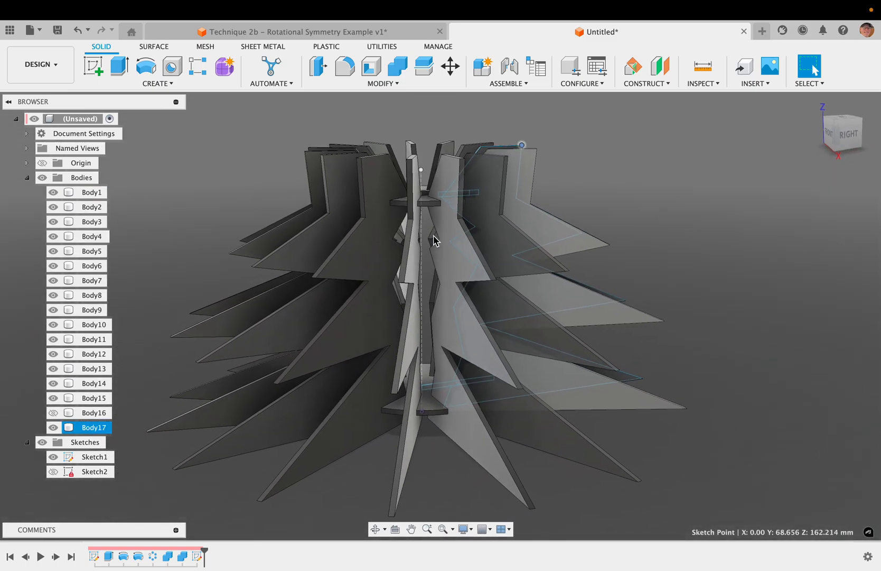
scroll(435, 240, "down", 3)
scroll(474, 293, "right", 5, "shift")
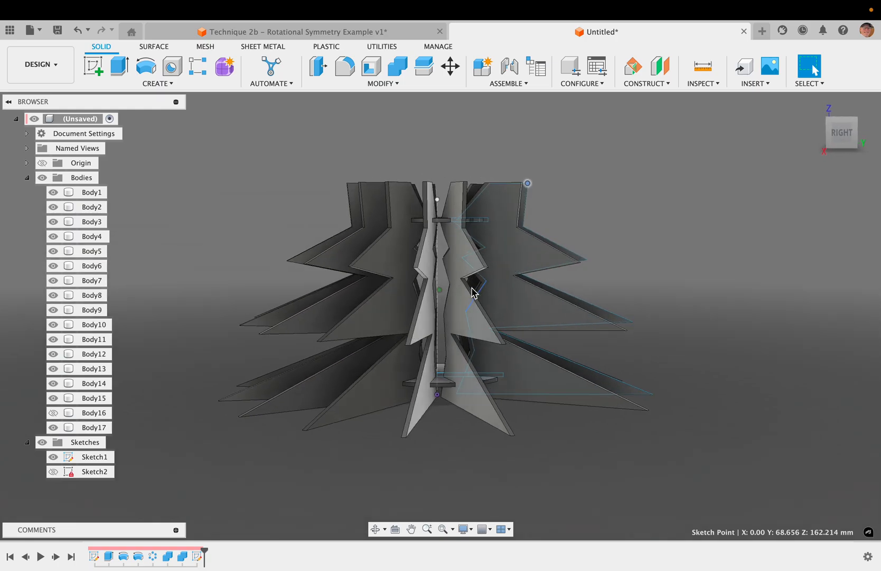
scroll(474, 293, "up", 5, "shift")
scroll(474, 294, "up", 4, "shift")
scroll(474, 293, "left", 4, "shift")
scroll(474, 293, "down", 4, "shift")
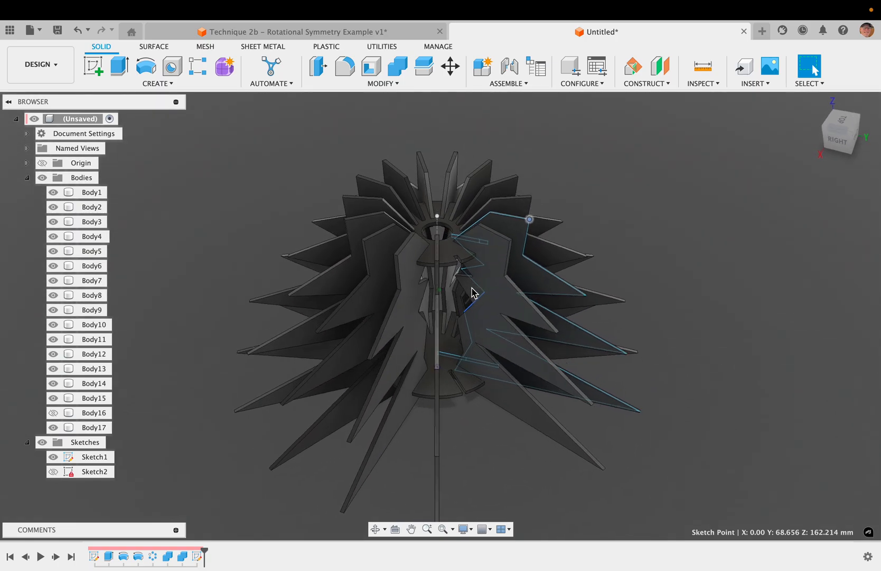
scroll(474, 293, "down", 2, "shift")
scroll(474, 294, "up", 1, "shift")
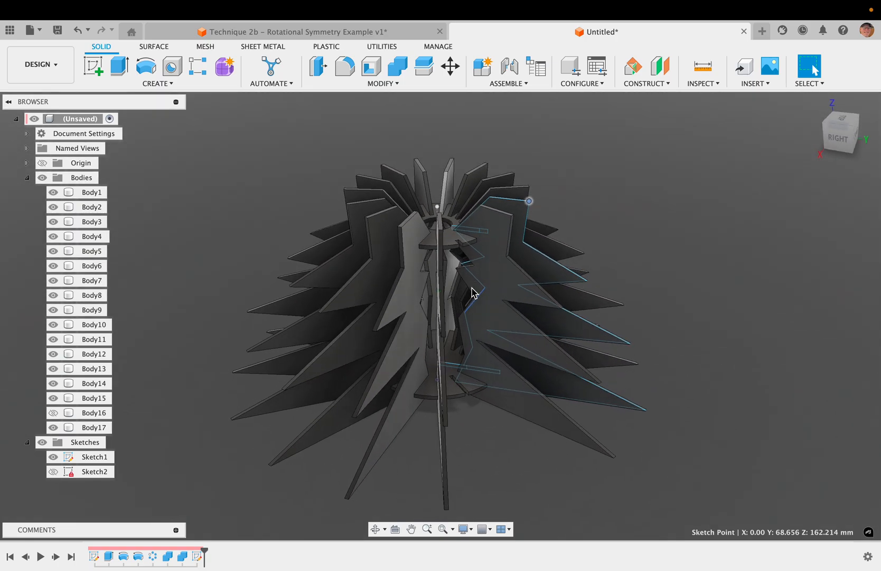